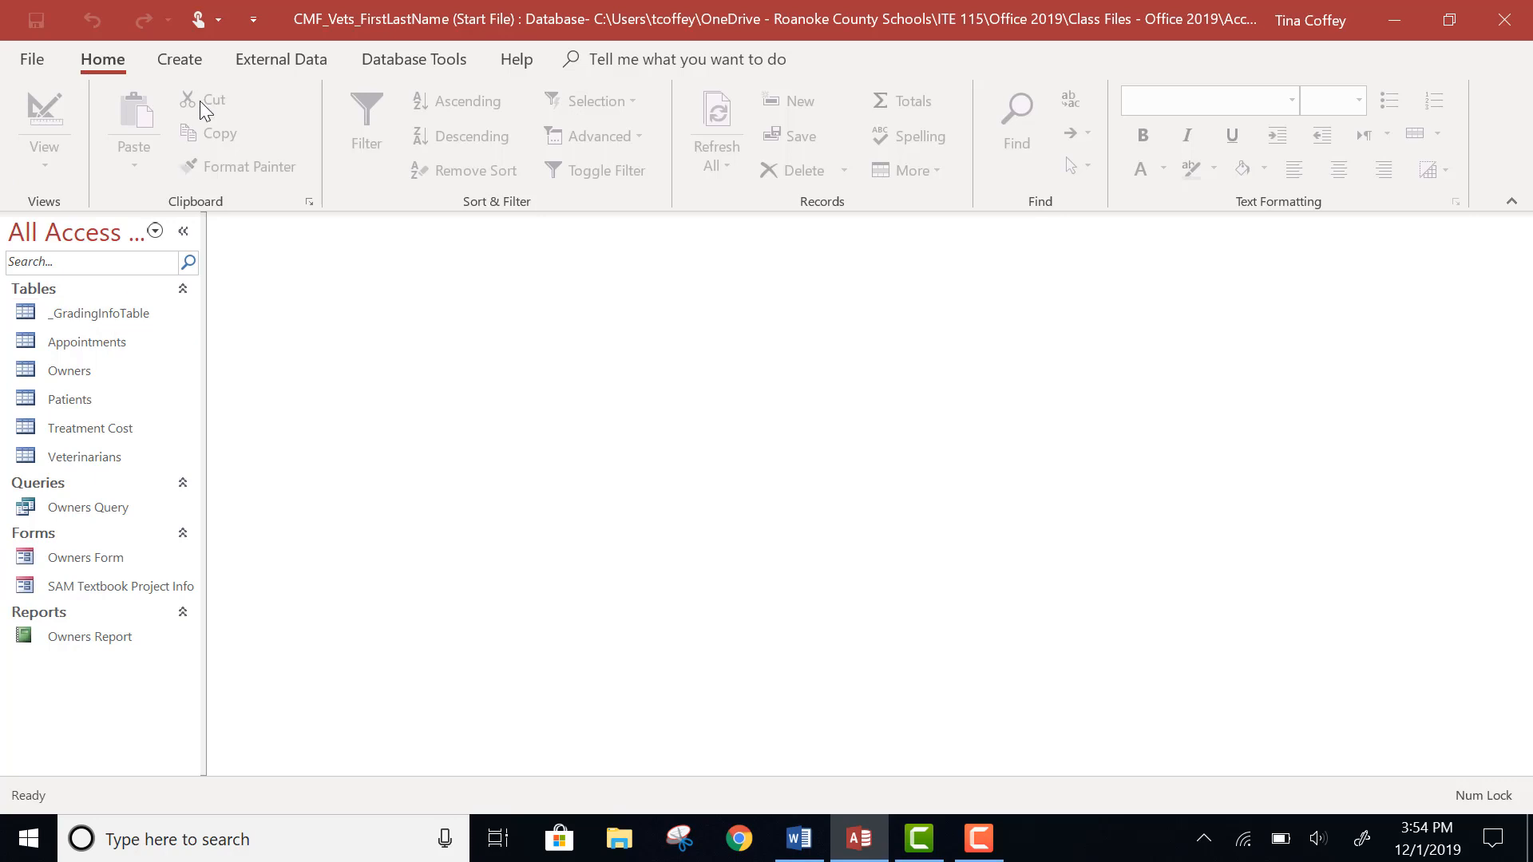
Create a new query in Design view based on the Appointments table and enlarge its field list to show all fields.
left_click(180, 59)
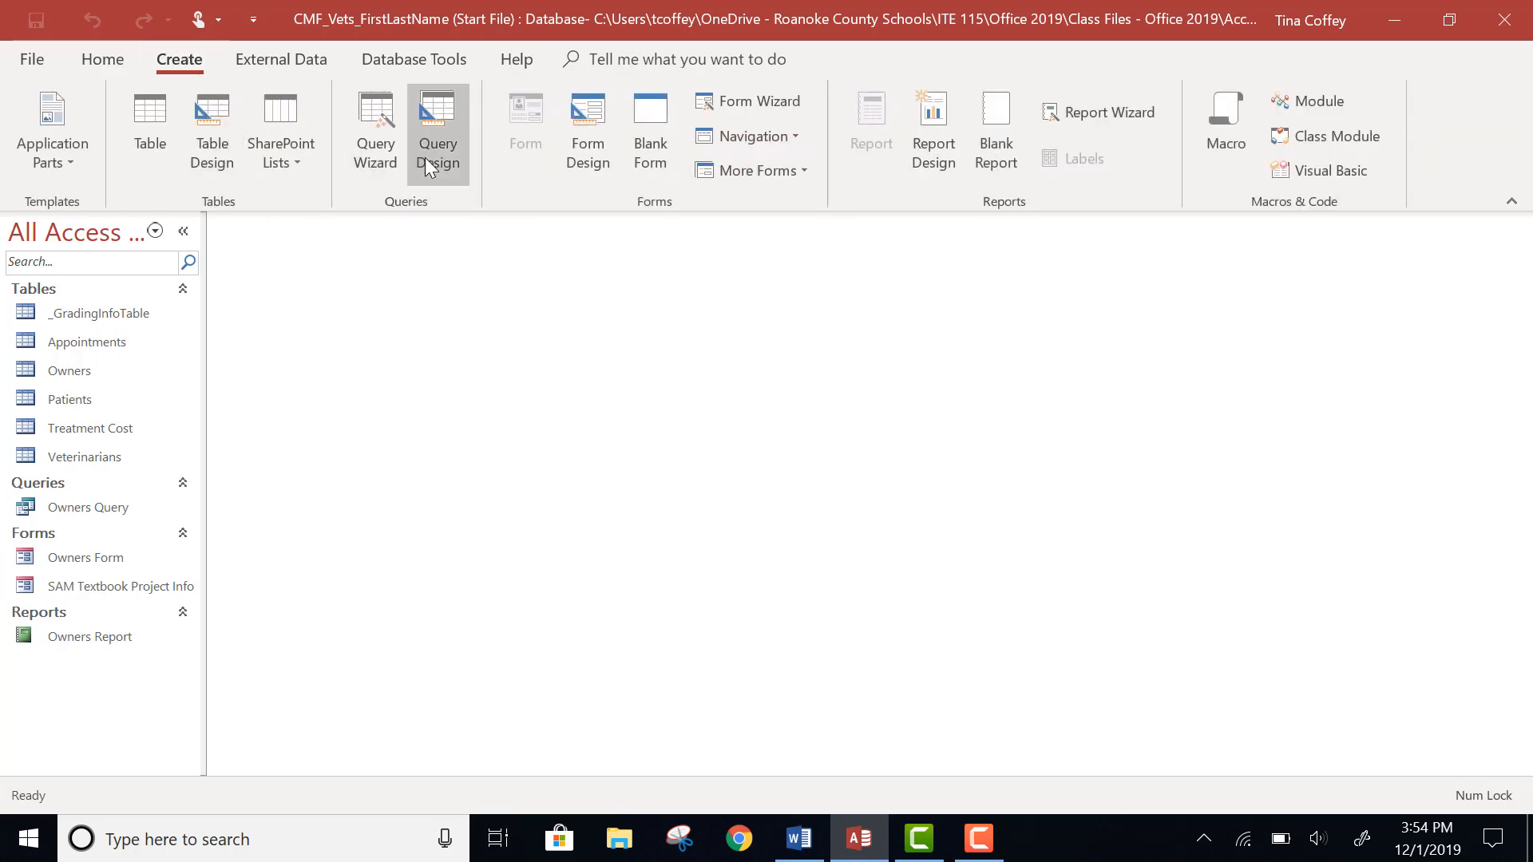
left_click(424, 156)
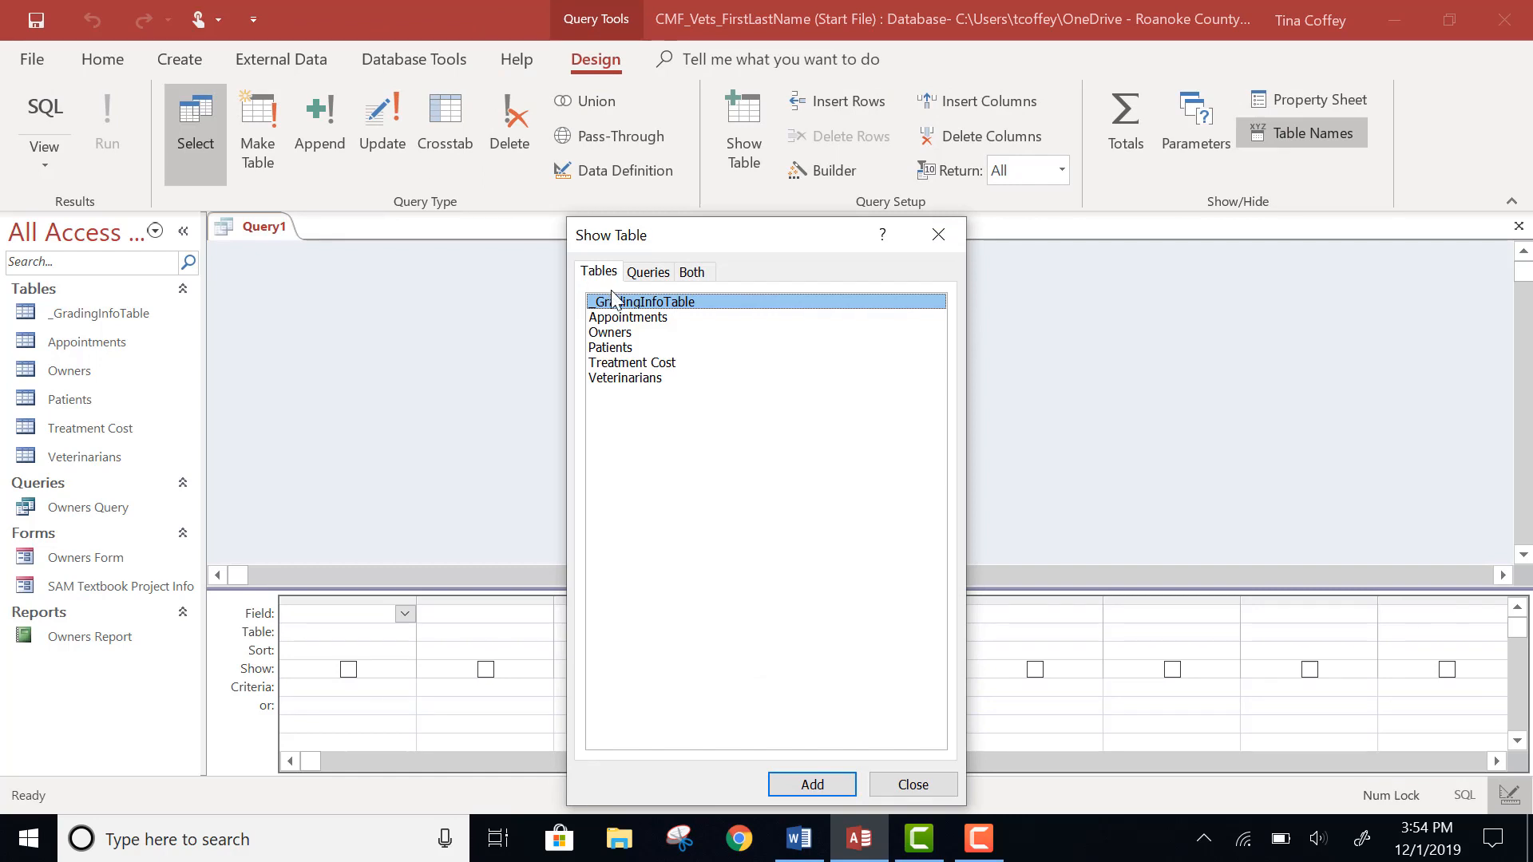
left_click(647, 320)
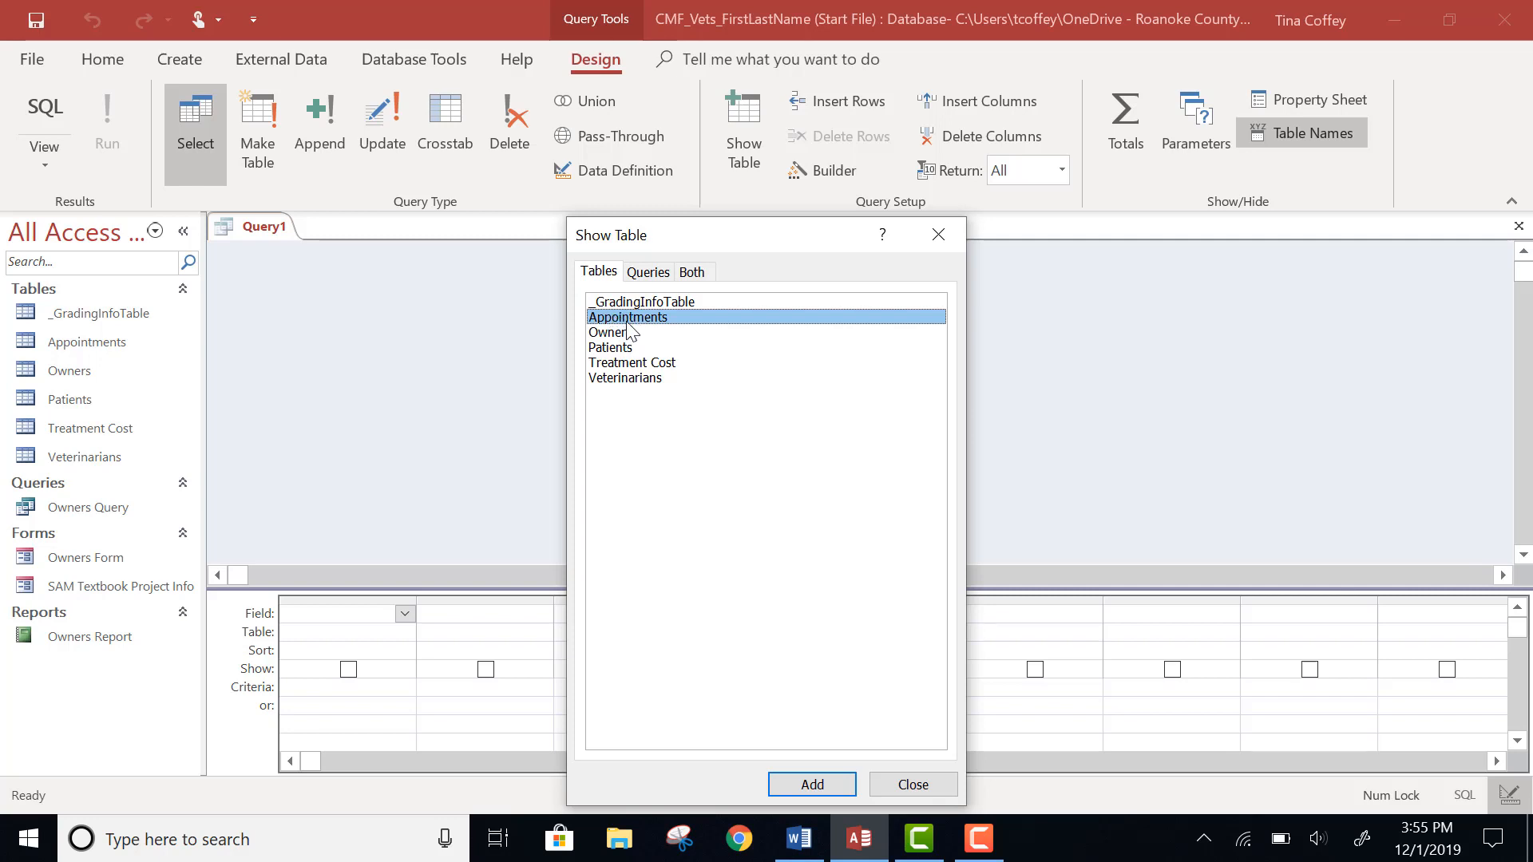
left_click(807, 789)
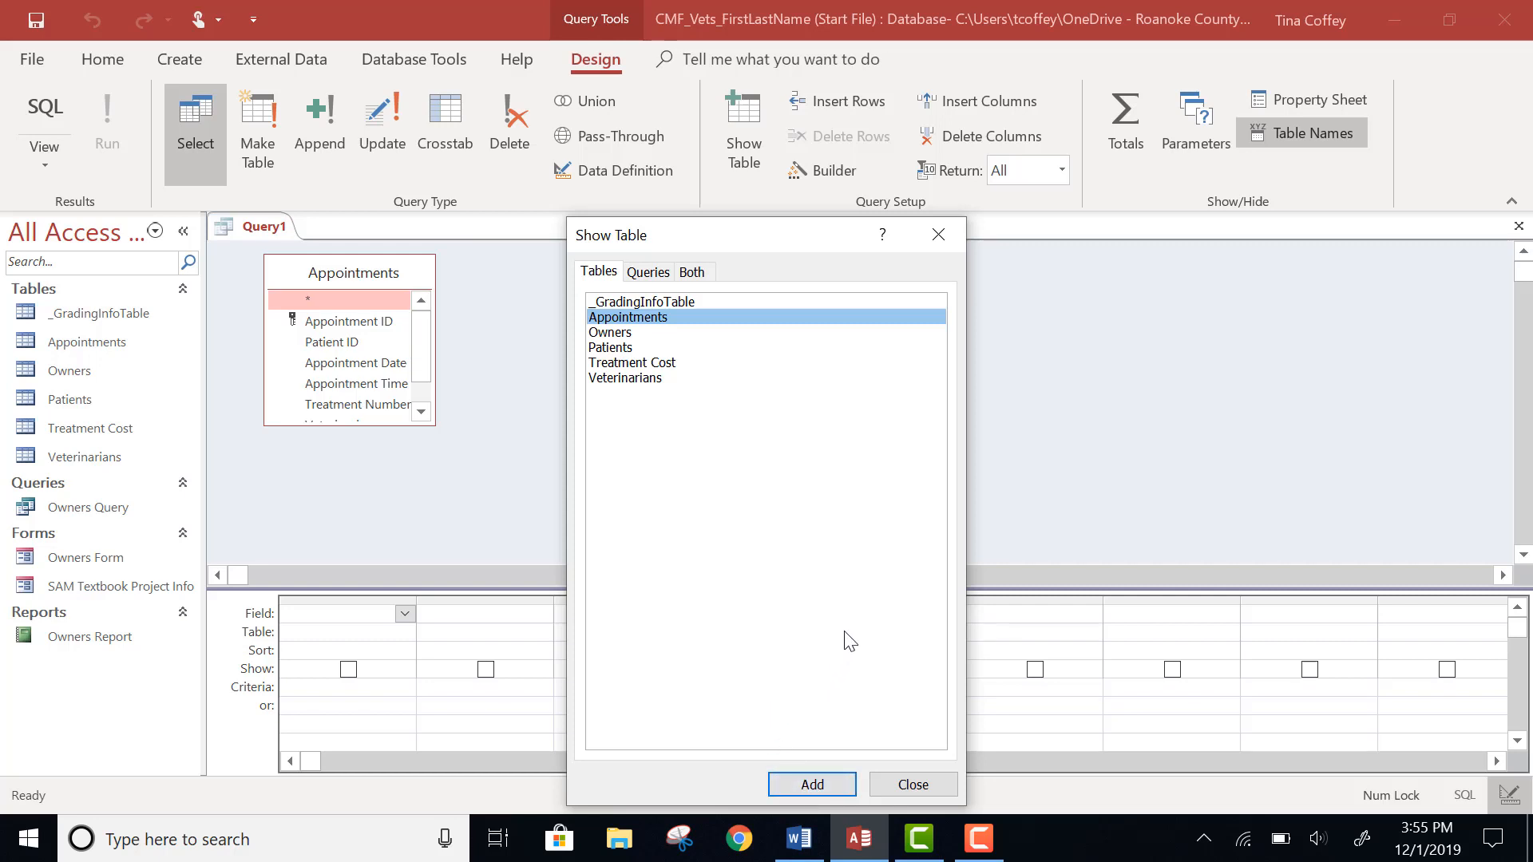
left_click(892, 791)
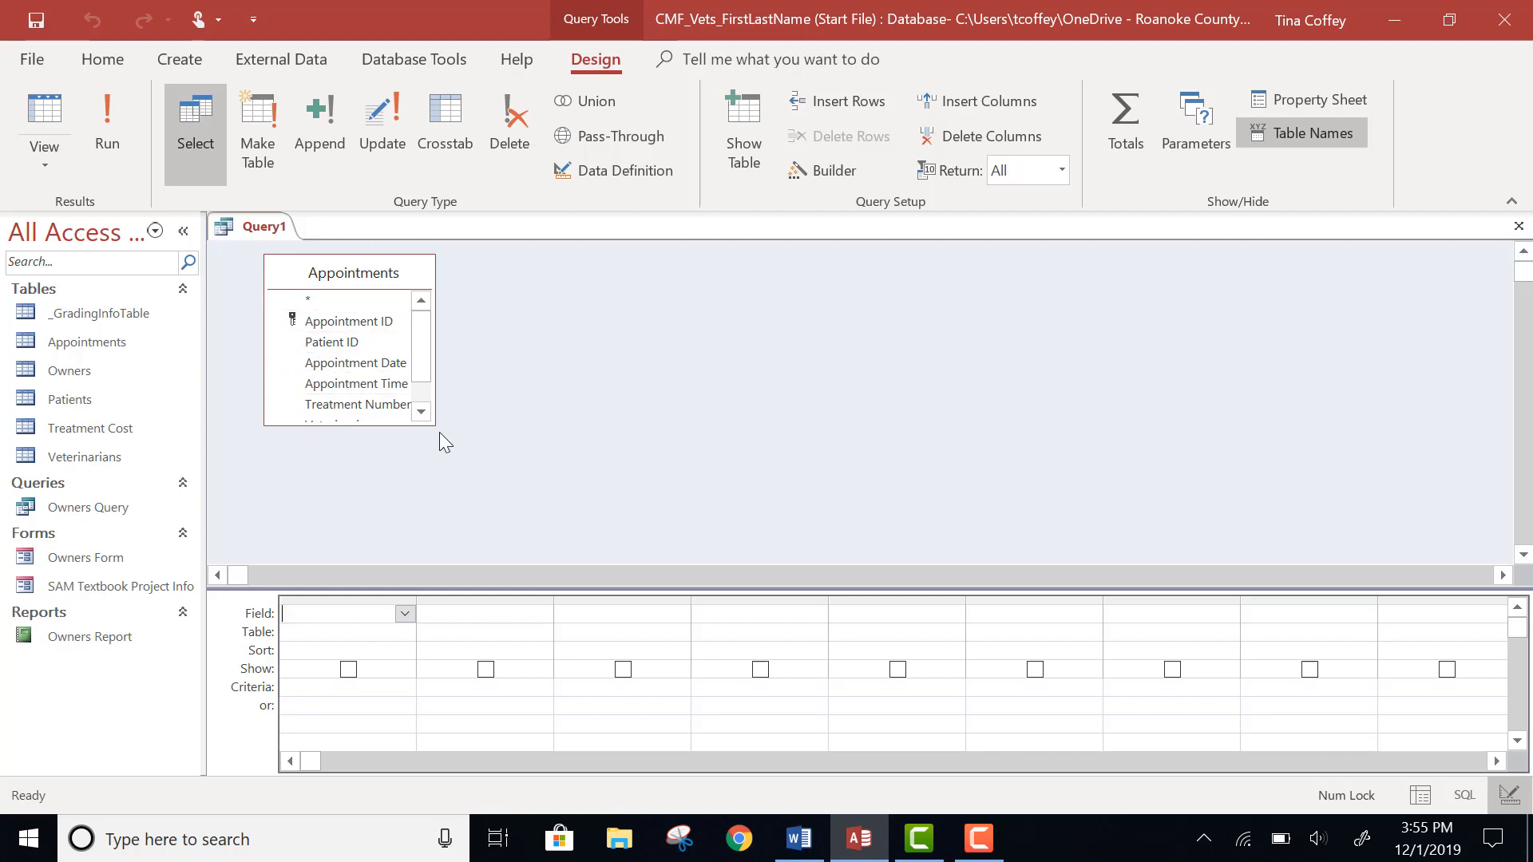
left_click_drag(432, 429, 493, 501)
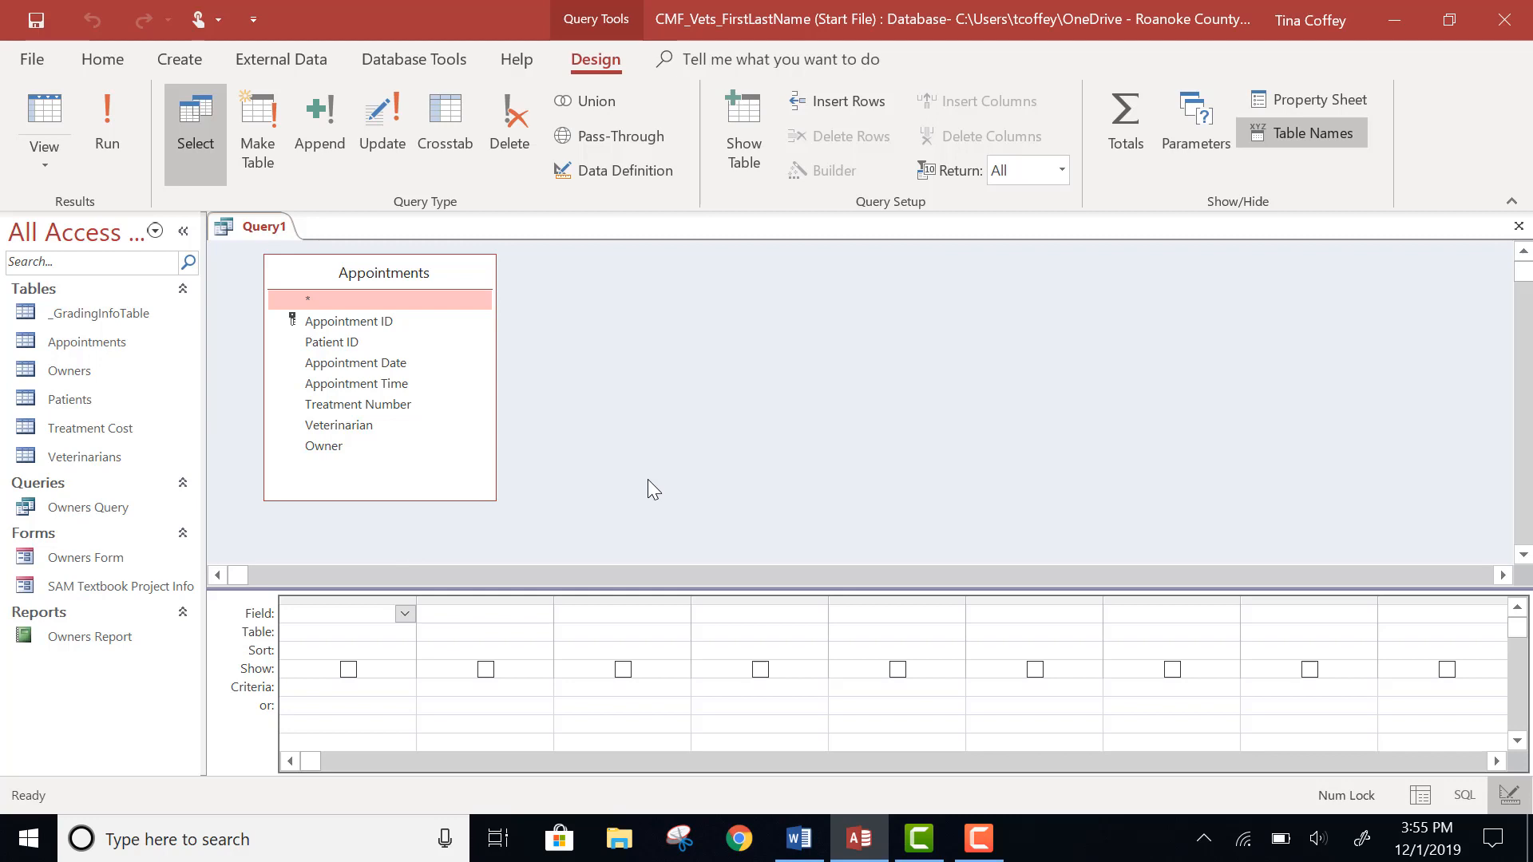
Add a third record to the Owners table with the next owner ID and the owner's first and last name, and close the table.
double_click(59, 374)
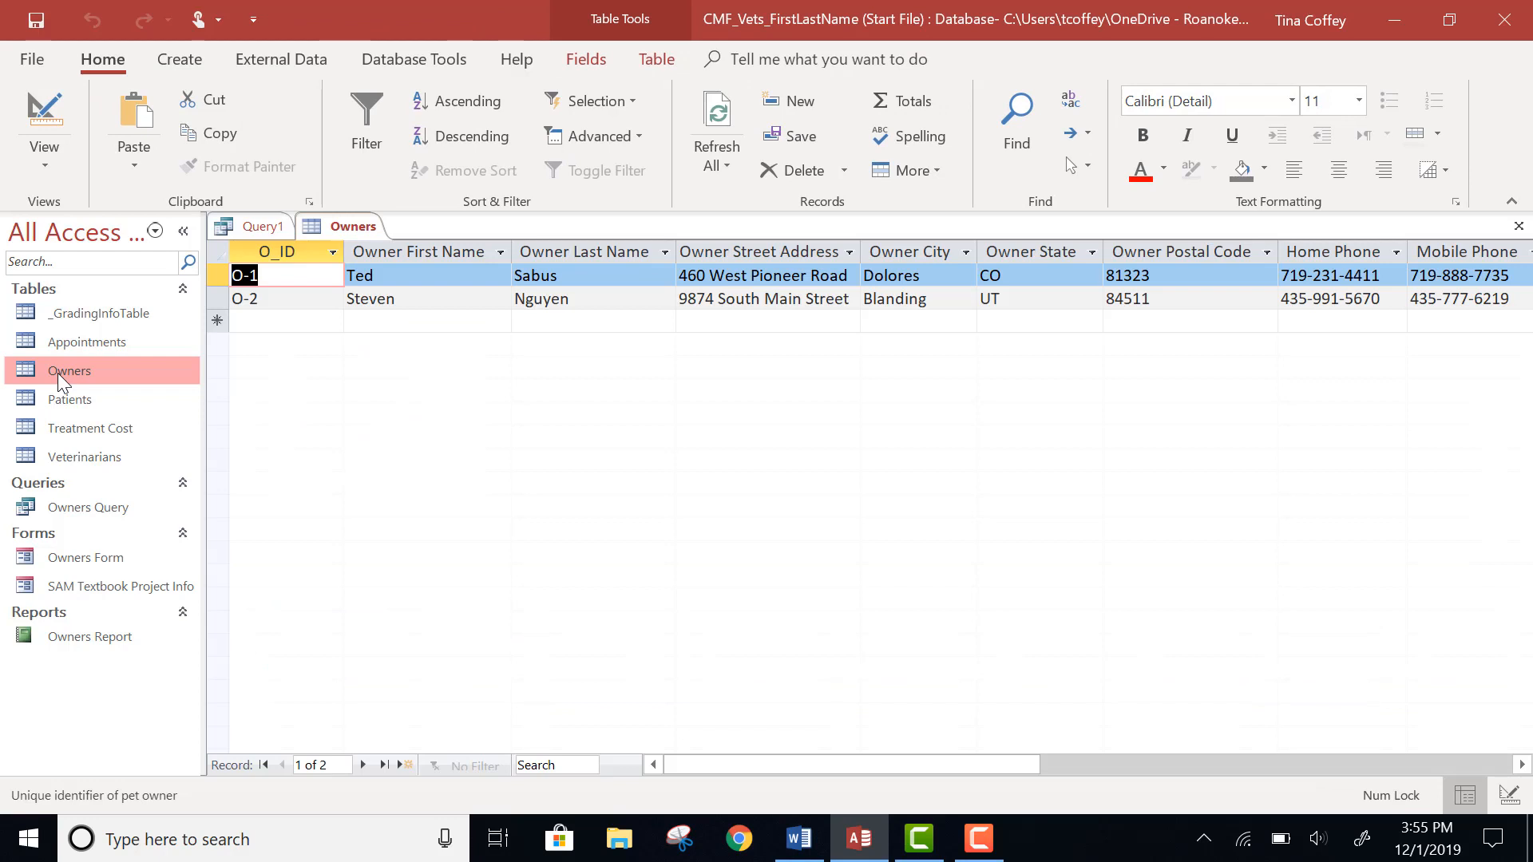
left_click(267, 320)
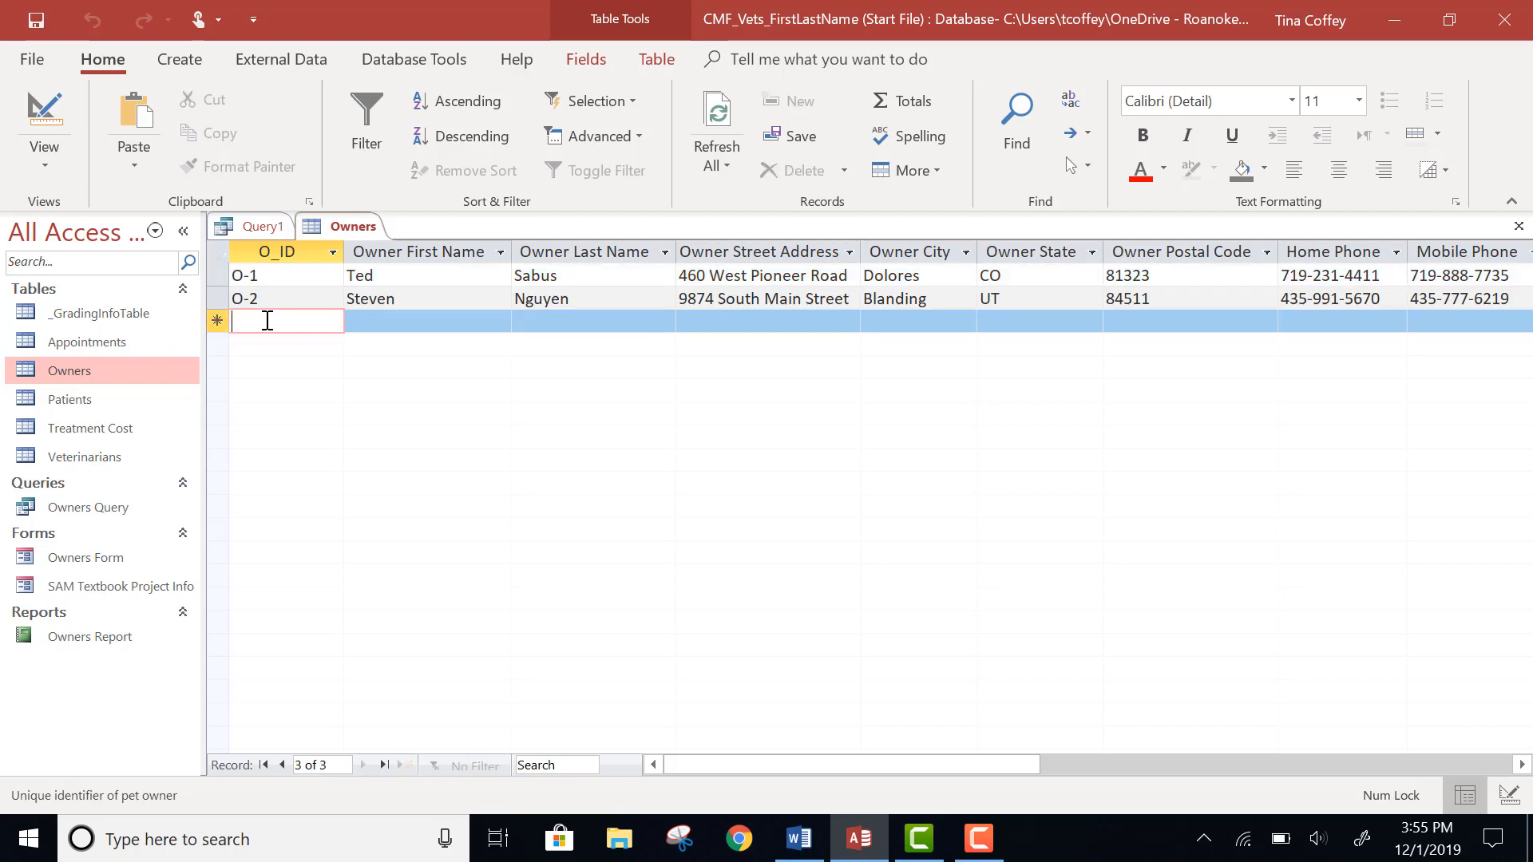
type("O3")
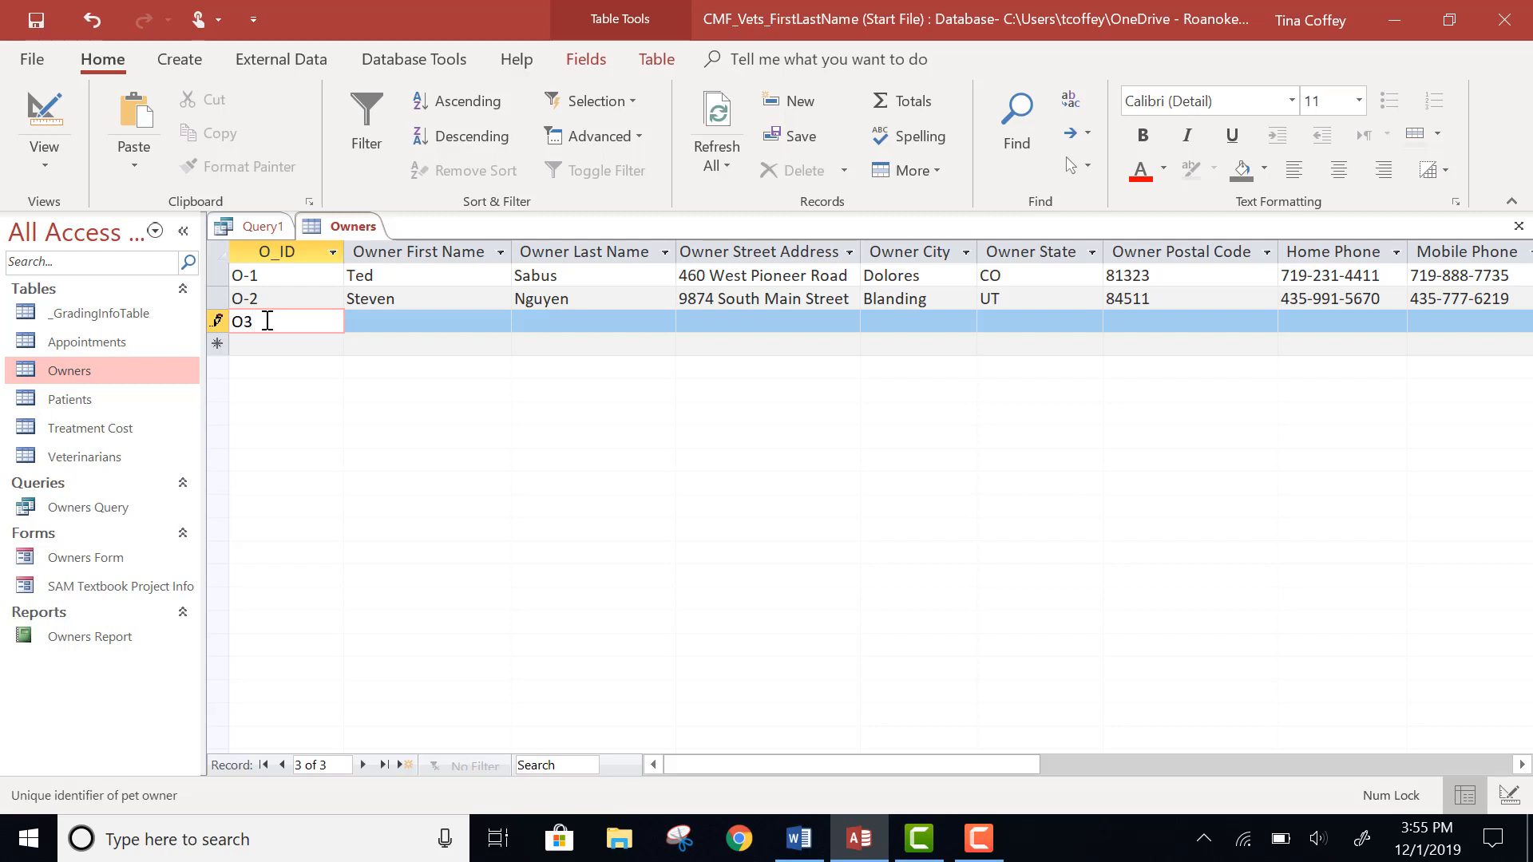
key("BackSpace")
type("-3")
key("Tab")
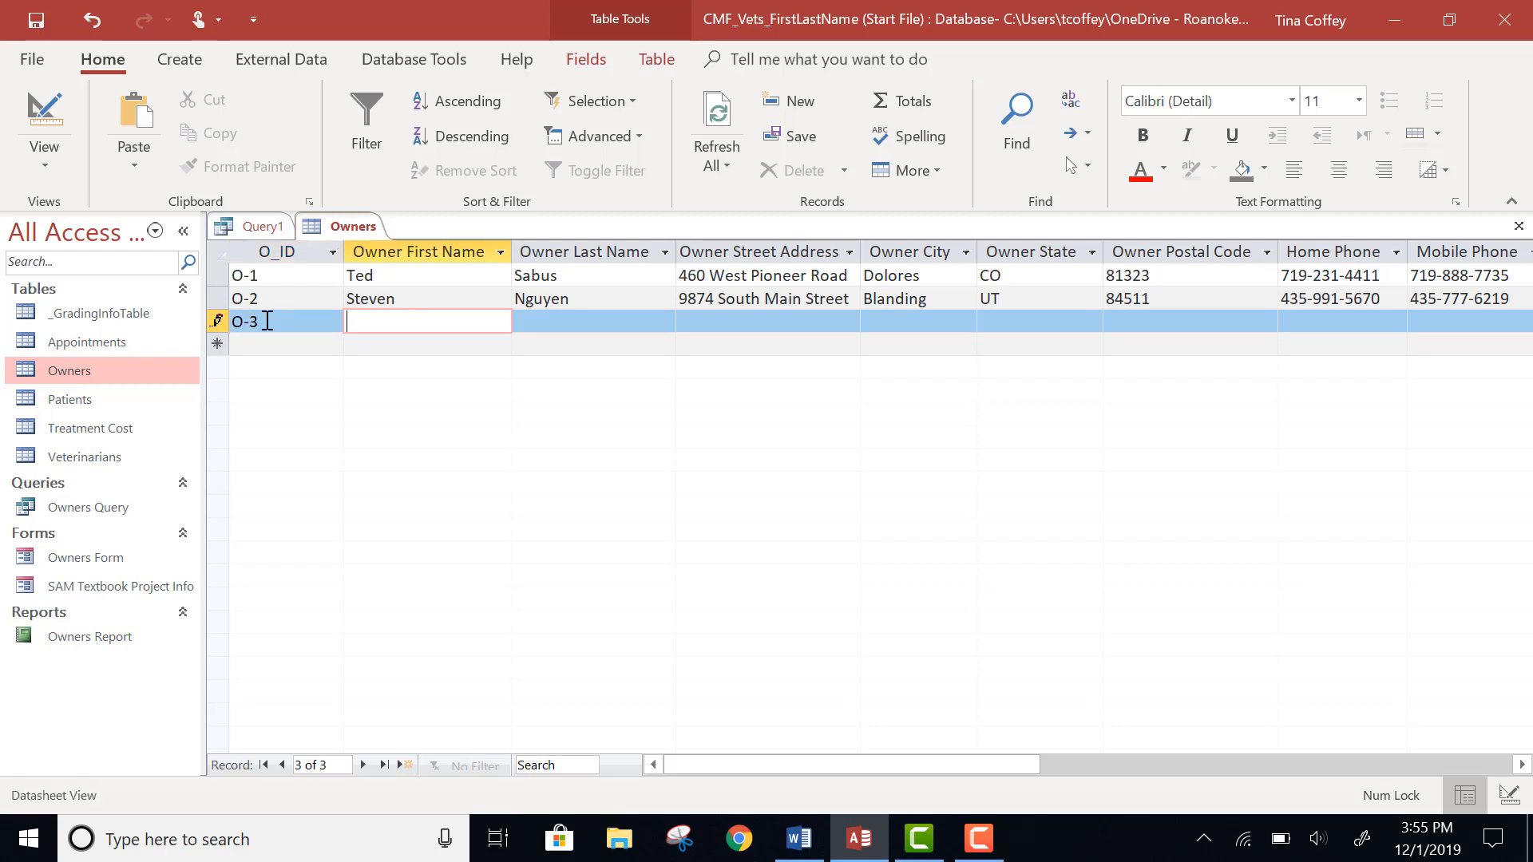
type("Liz")
key("Tab")
type("O'Brien")
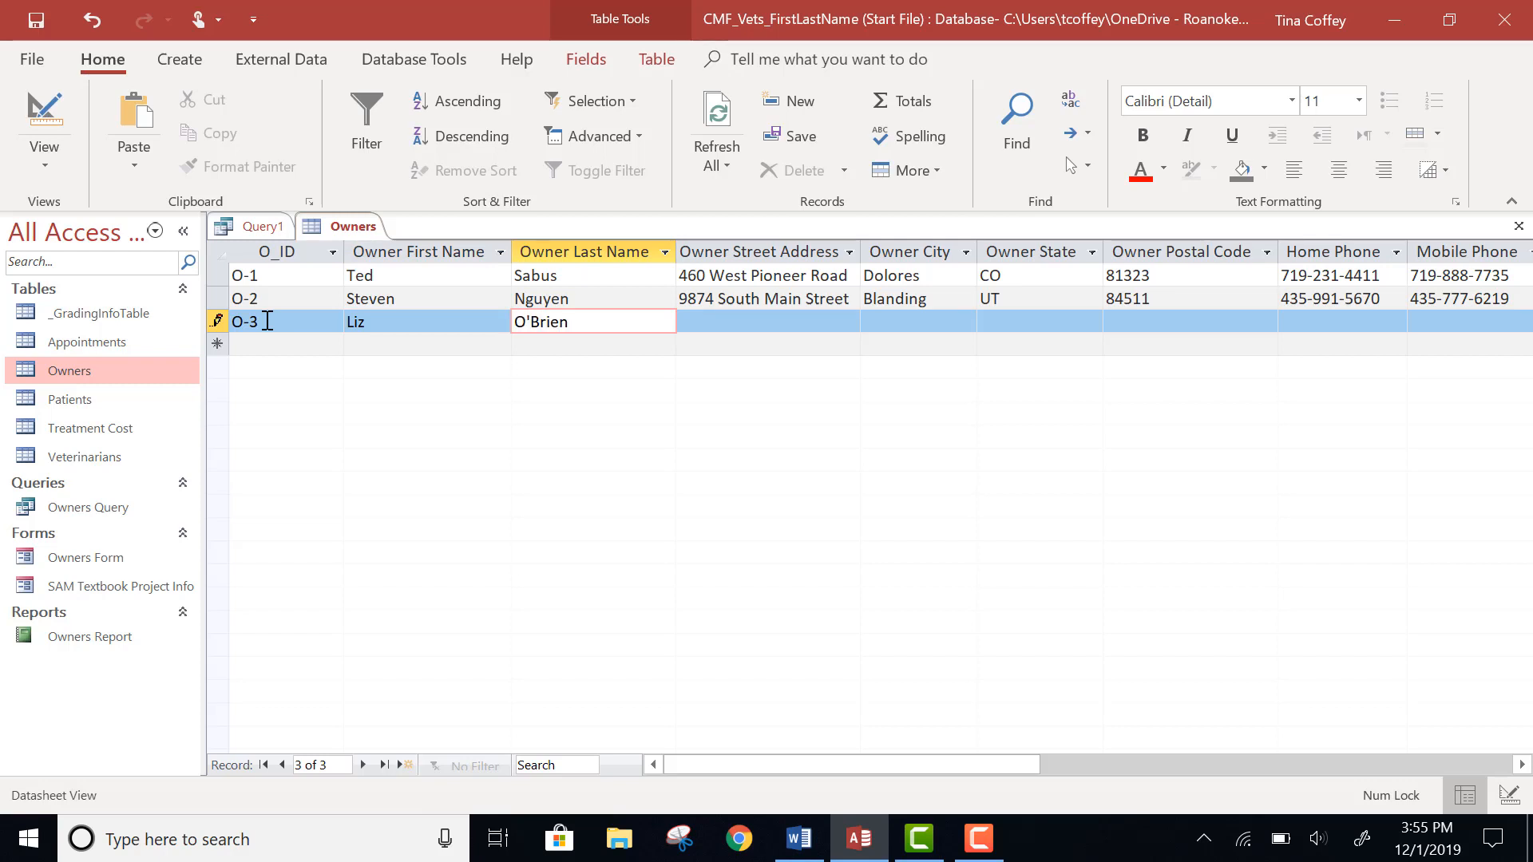
key("Tab")
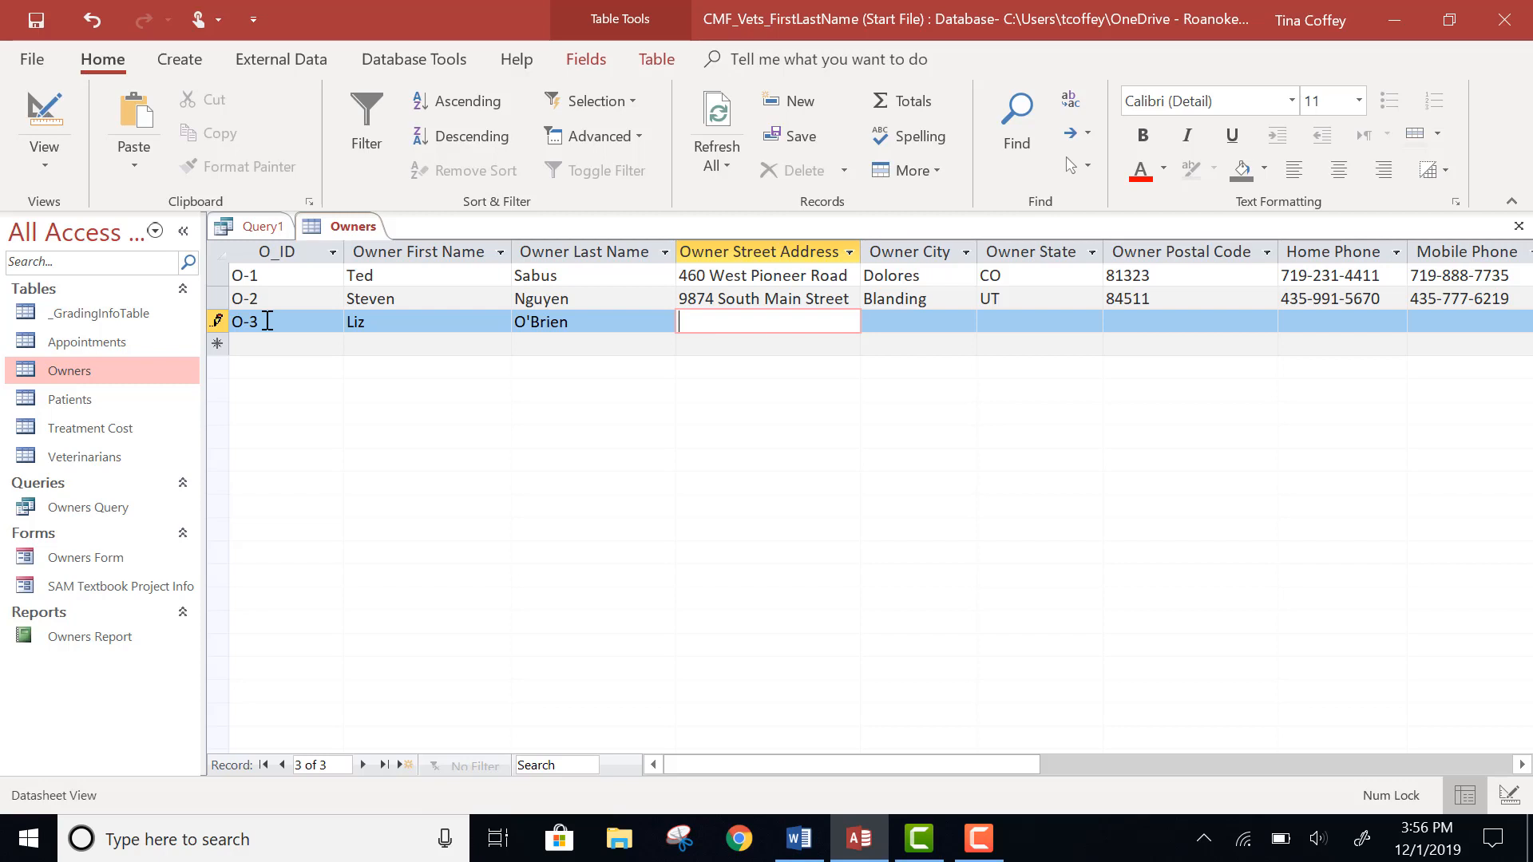
left_click(920, 844)
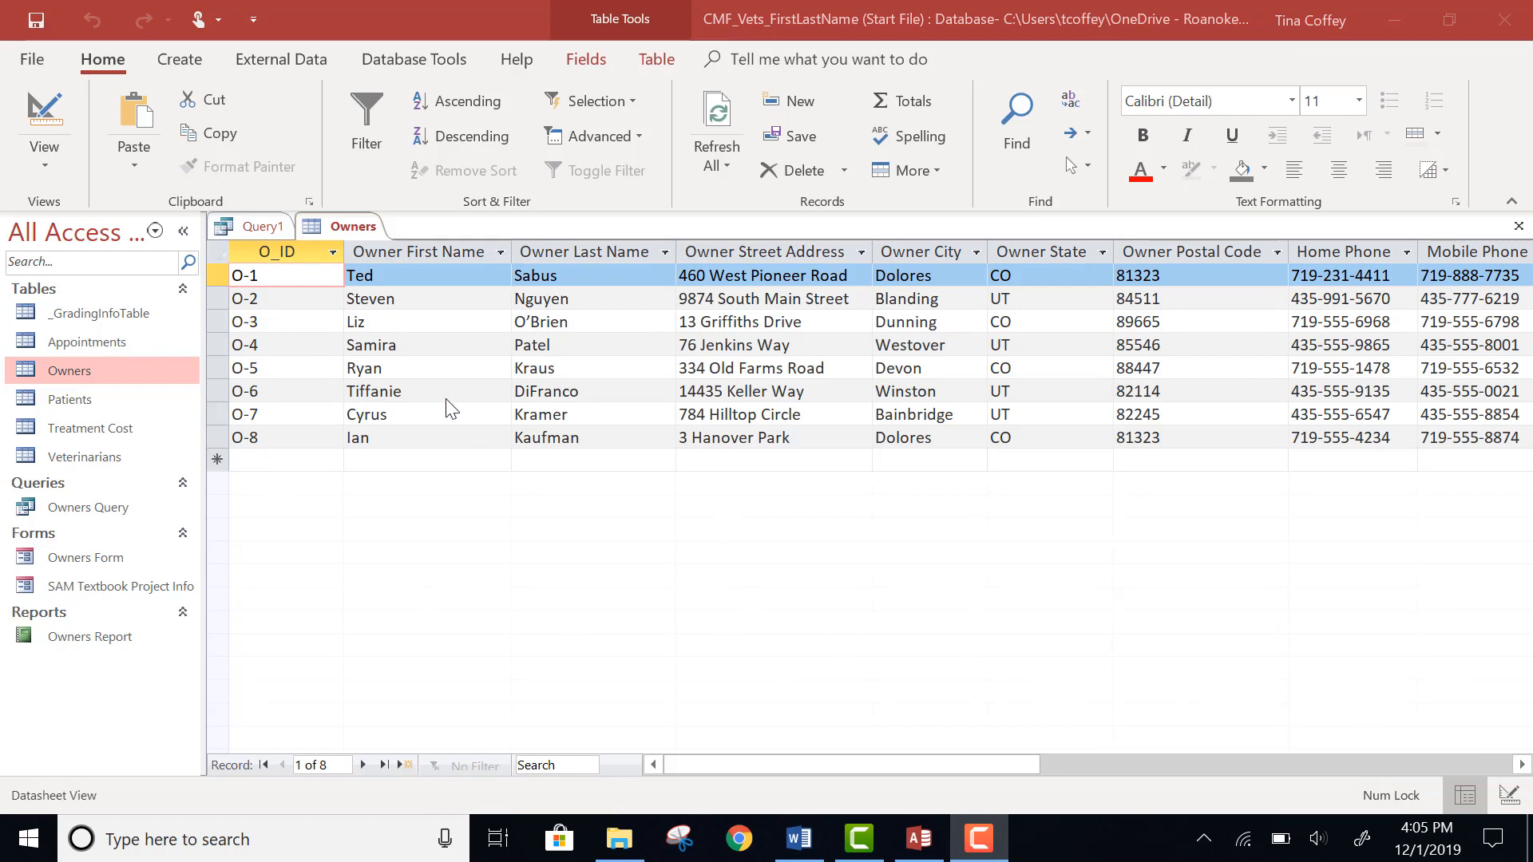
left_click(1520, 227)
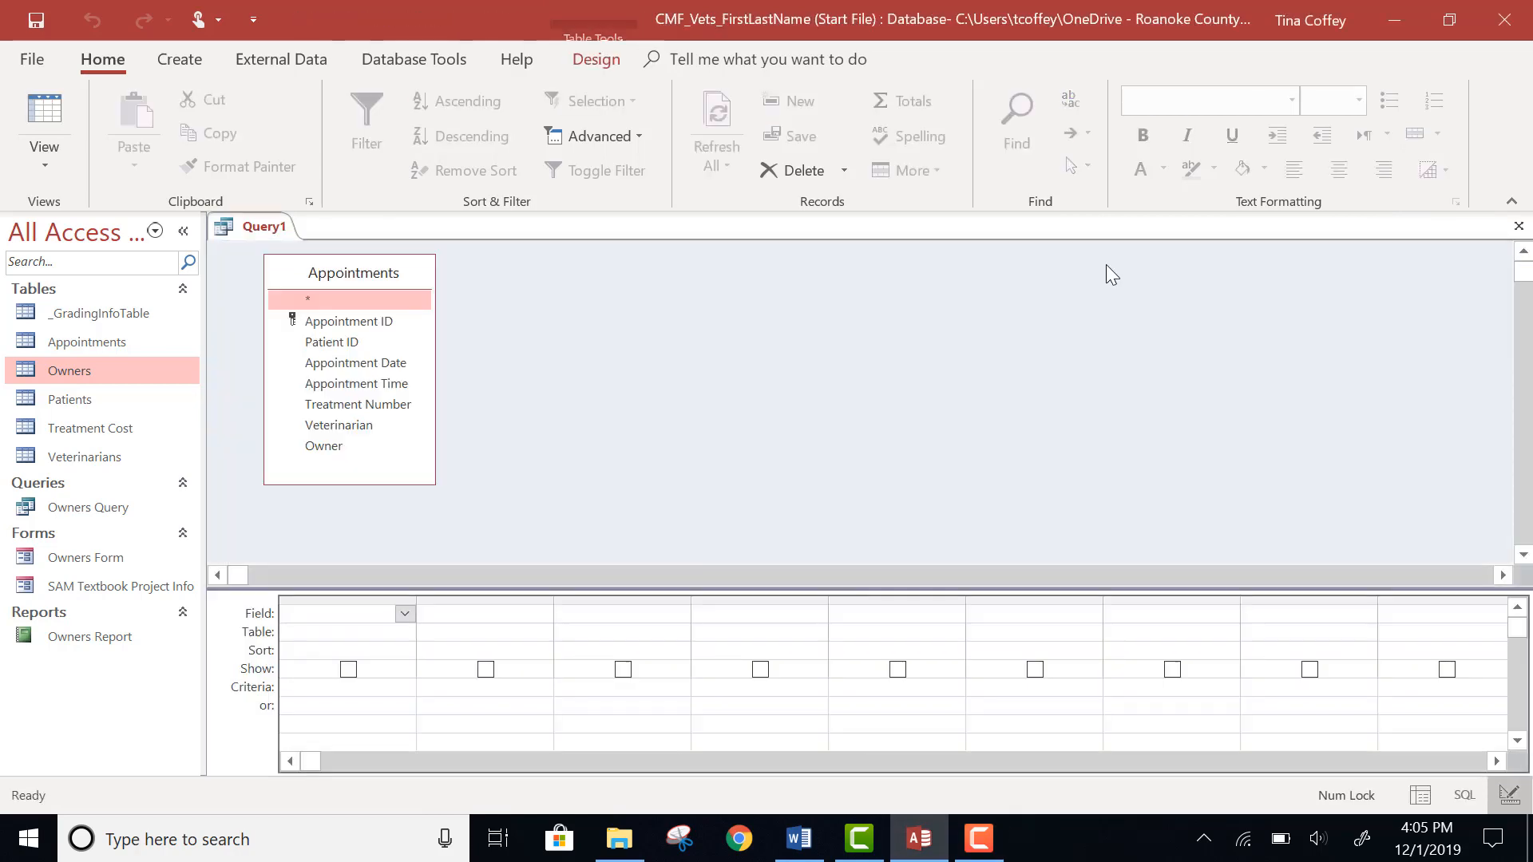
Open the Patients table and set the patient ID of Paws to P-10.
double_click(106, 399)
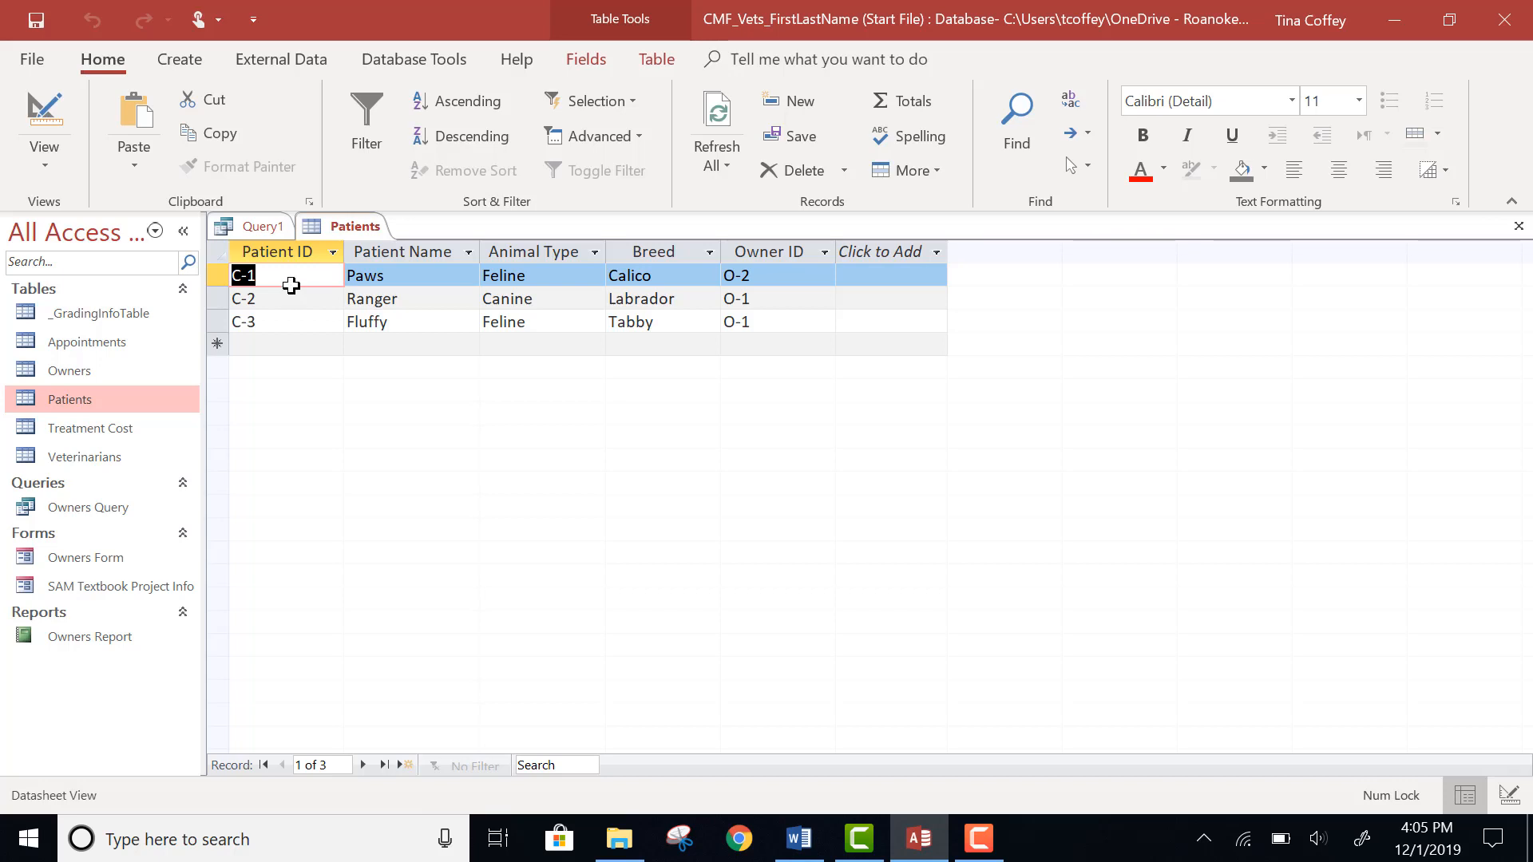
key("Delete")
type("P-")
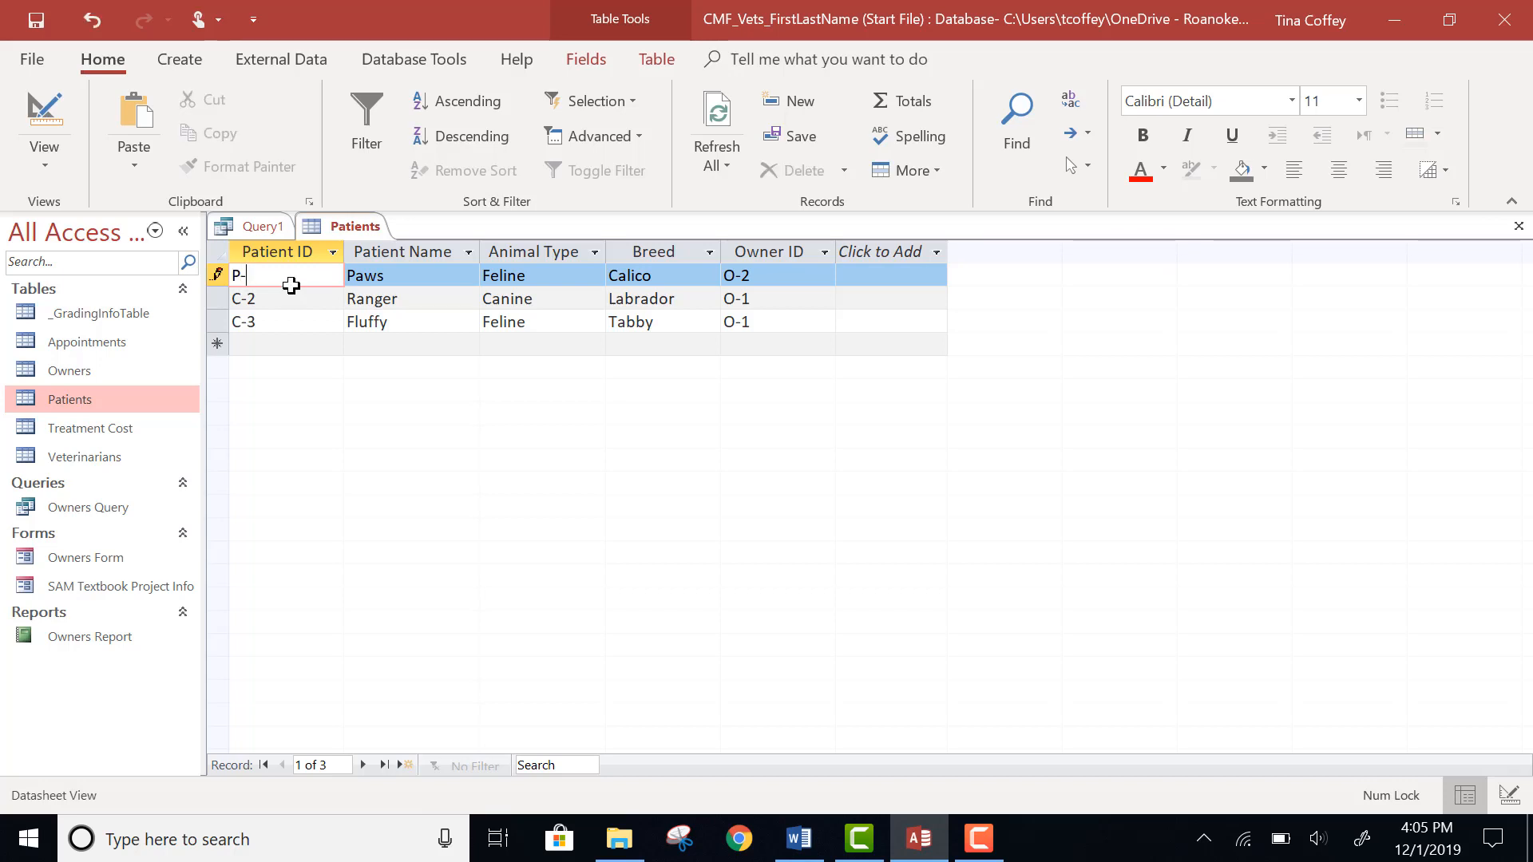
type("10")
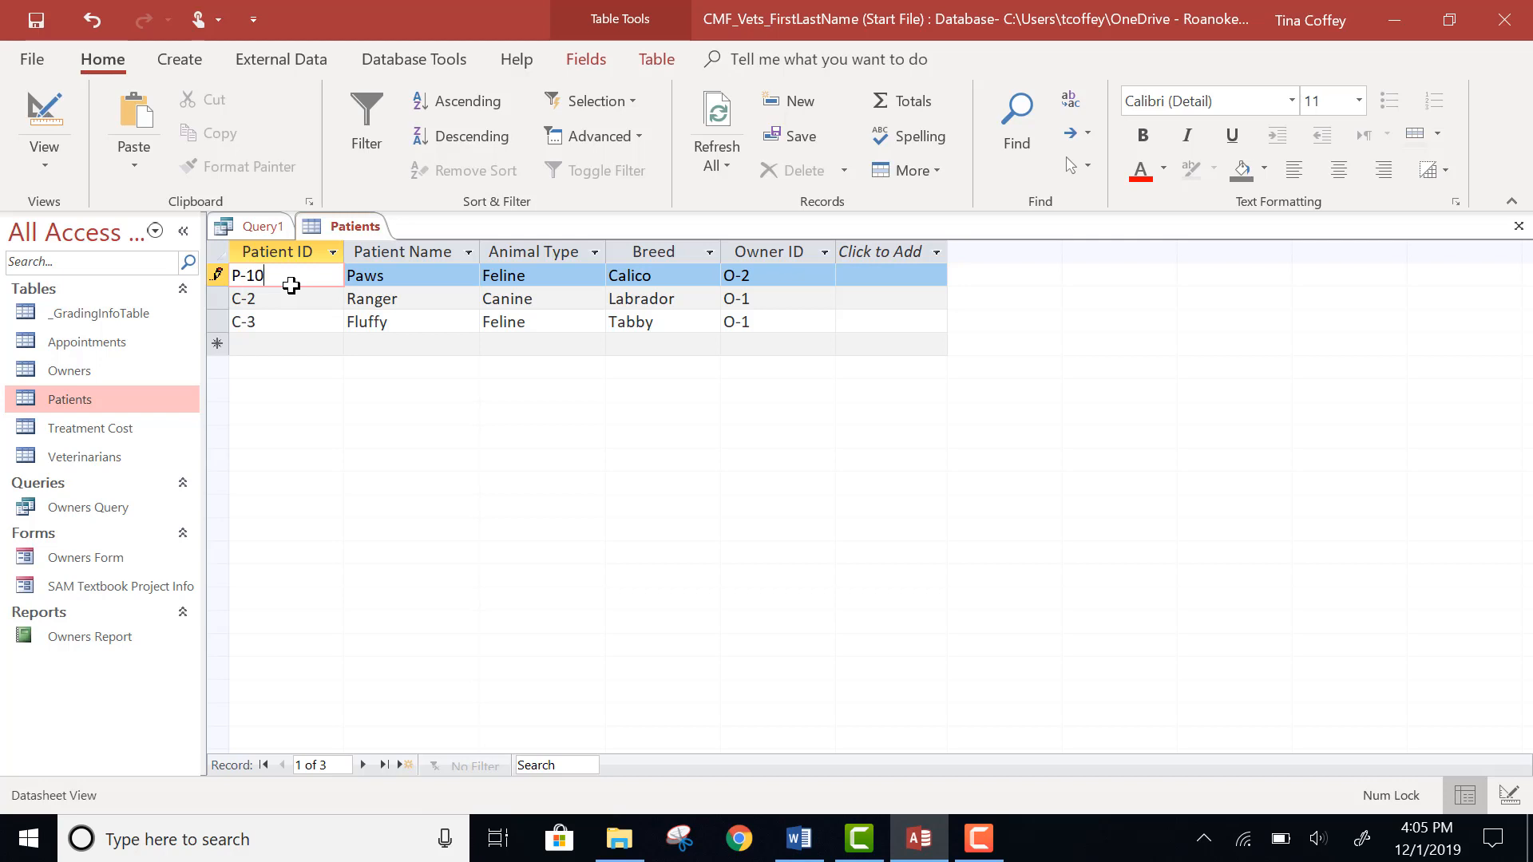
Change the patient IDs of Ranger to P-11 and Fluffy to P-12.
left_click(291, 299)
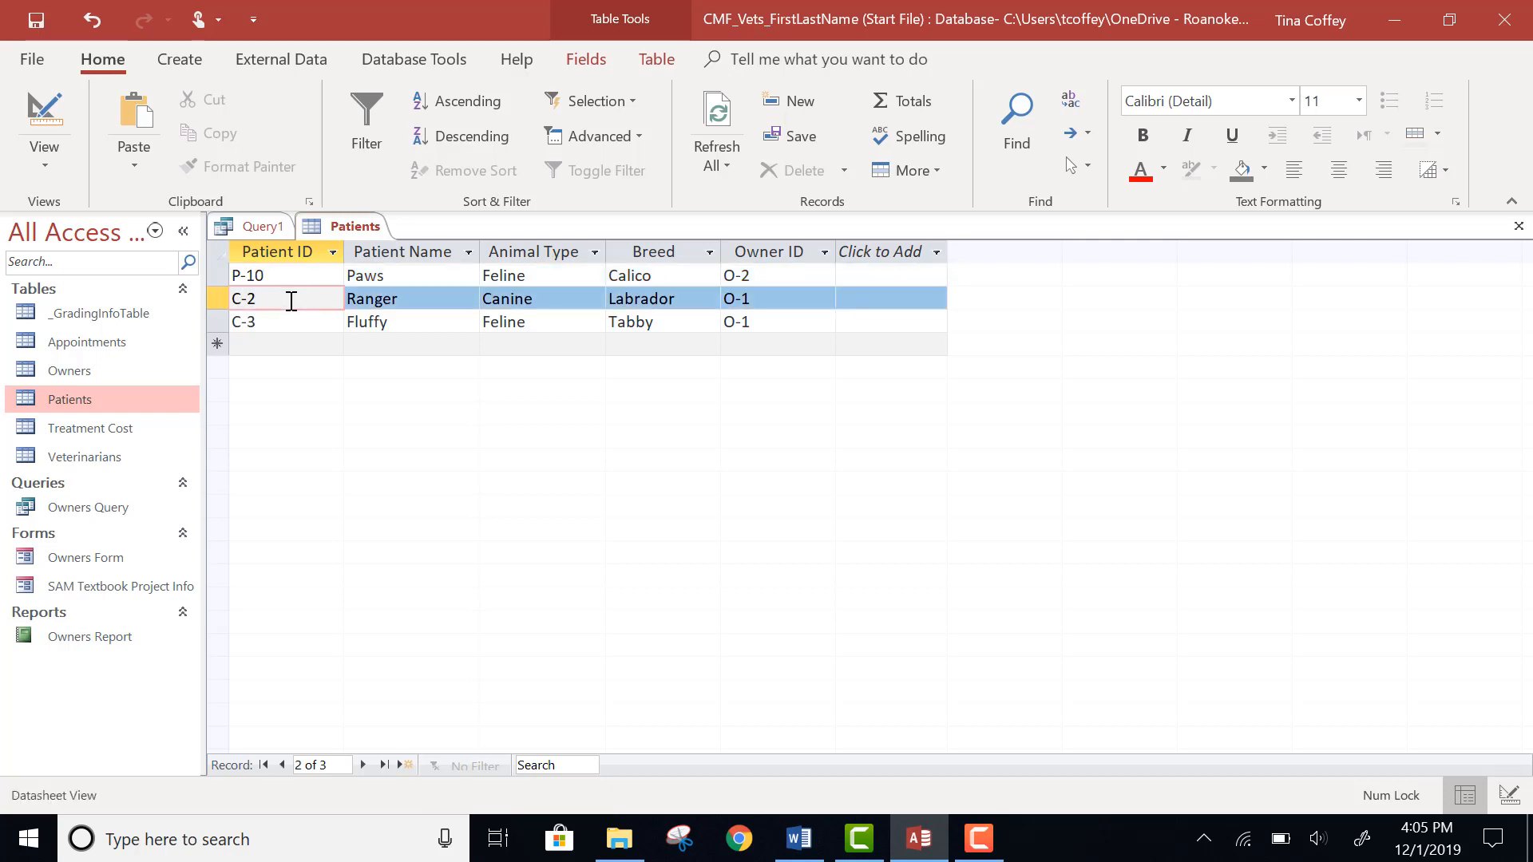
key("BackSpace")
key("BackSpace")
key("BackSpace")
type("P-11")
left_click(290, 319)
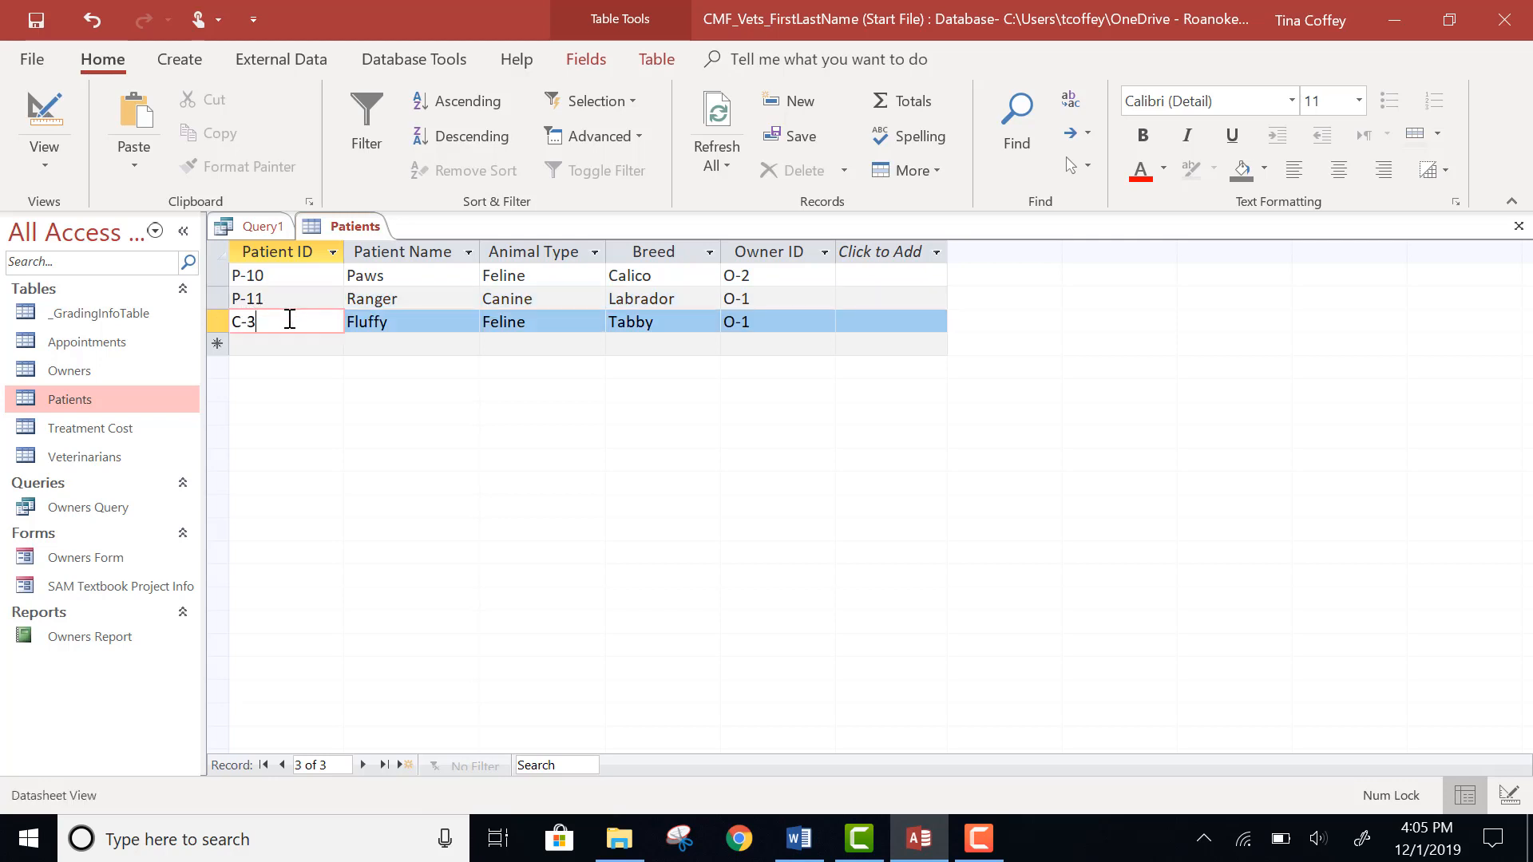
key("BackSpace")
key("BackSpace")
key("BackSpace")
type("P-12")
Add a patient record with ID P-1, name Pepper, animal type Canine and breed Weimaraner, and close the Patients table.
left_click(298, 342)
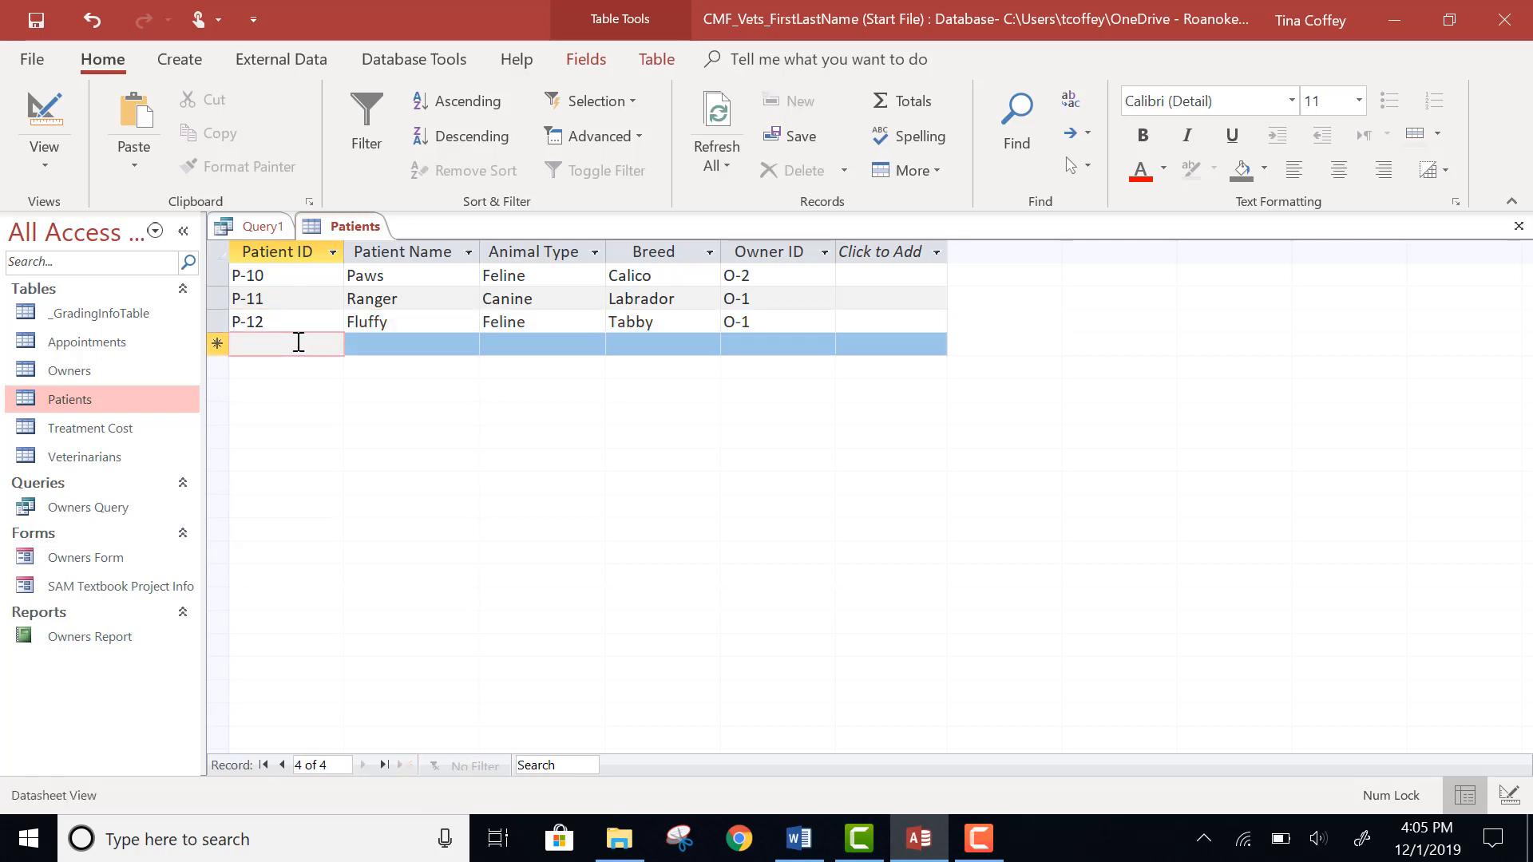
type("P-1")
key("Tab")
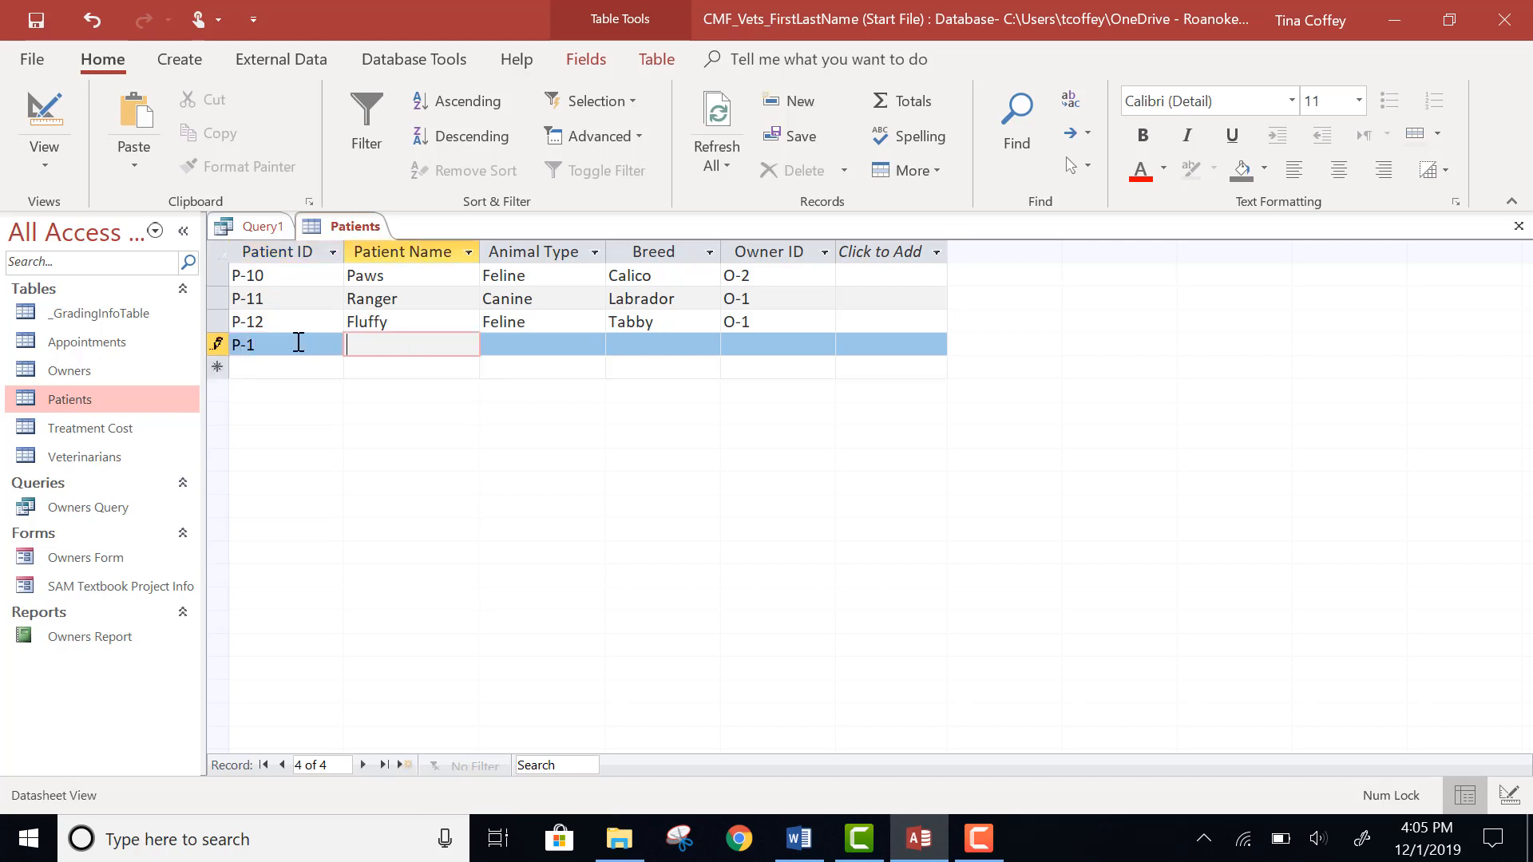
type("Pepper")
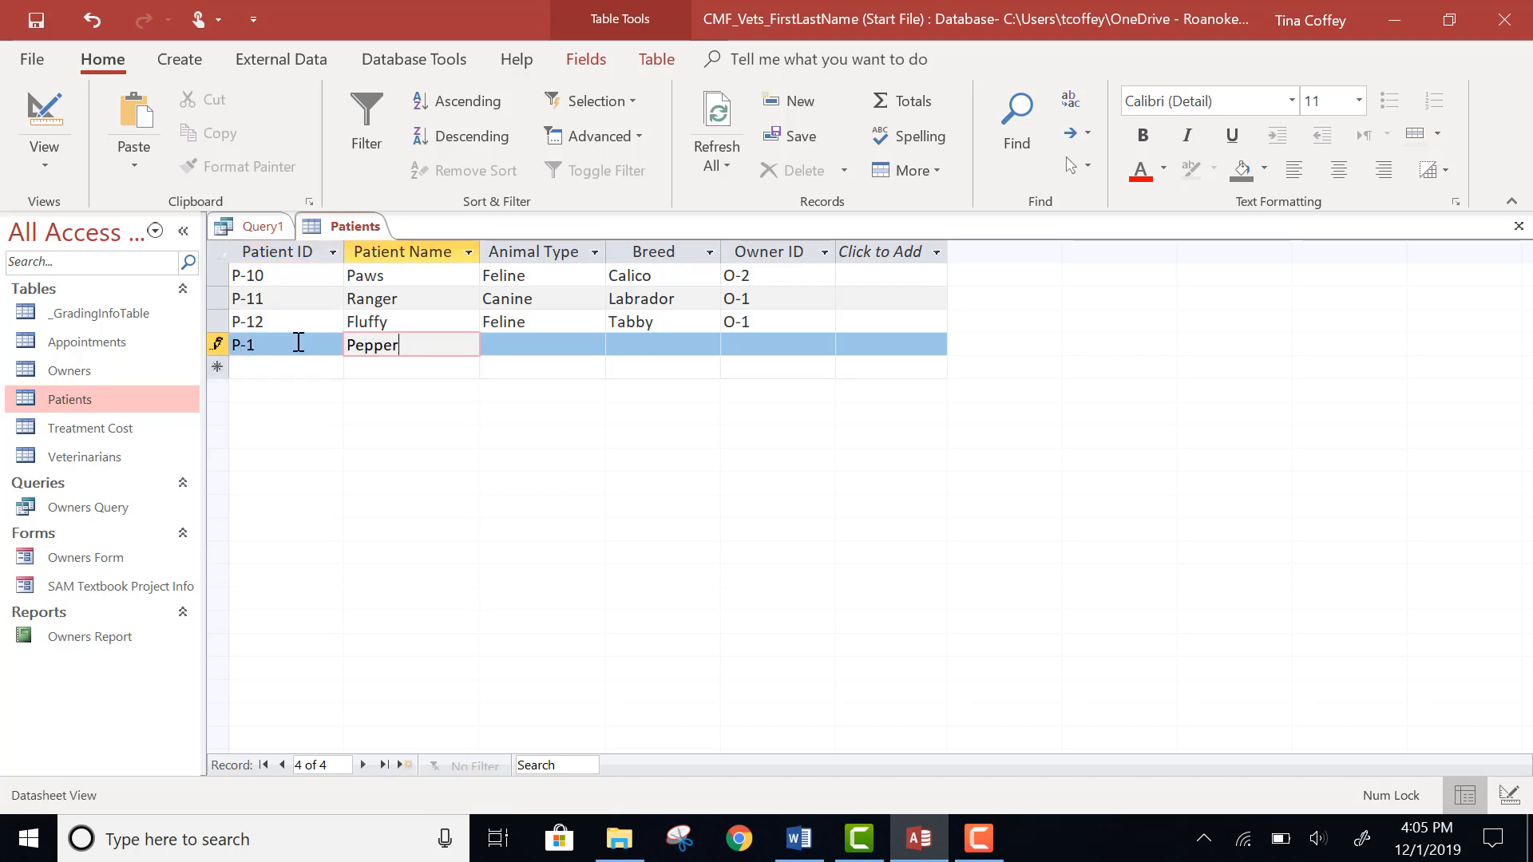
key("Tab")
type("Canine")
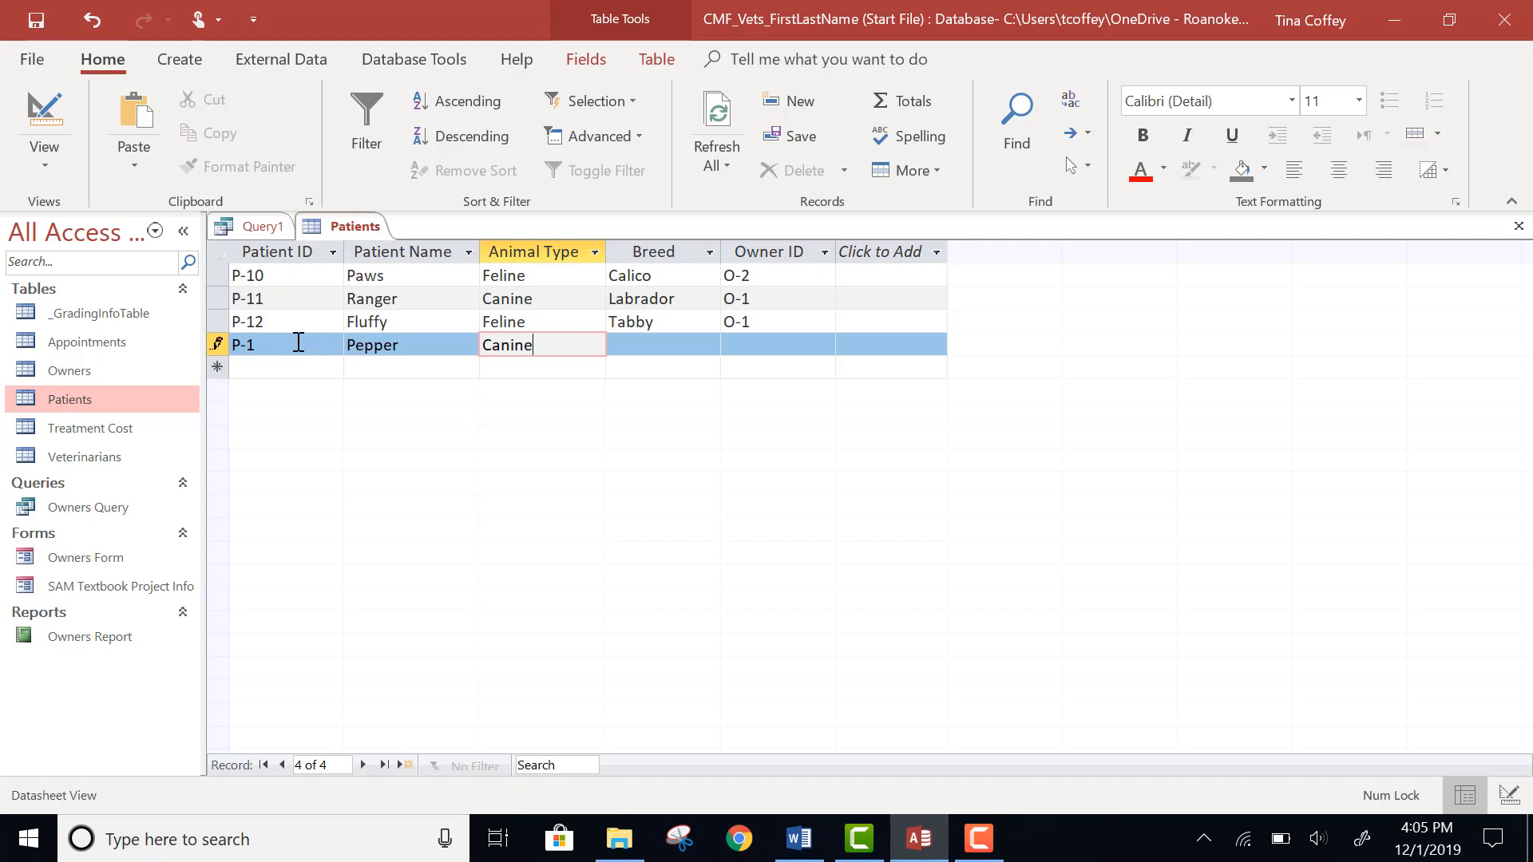
key("Tab")
type("W")
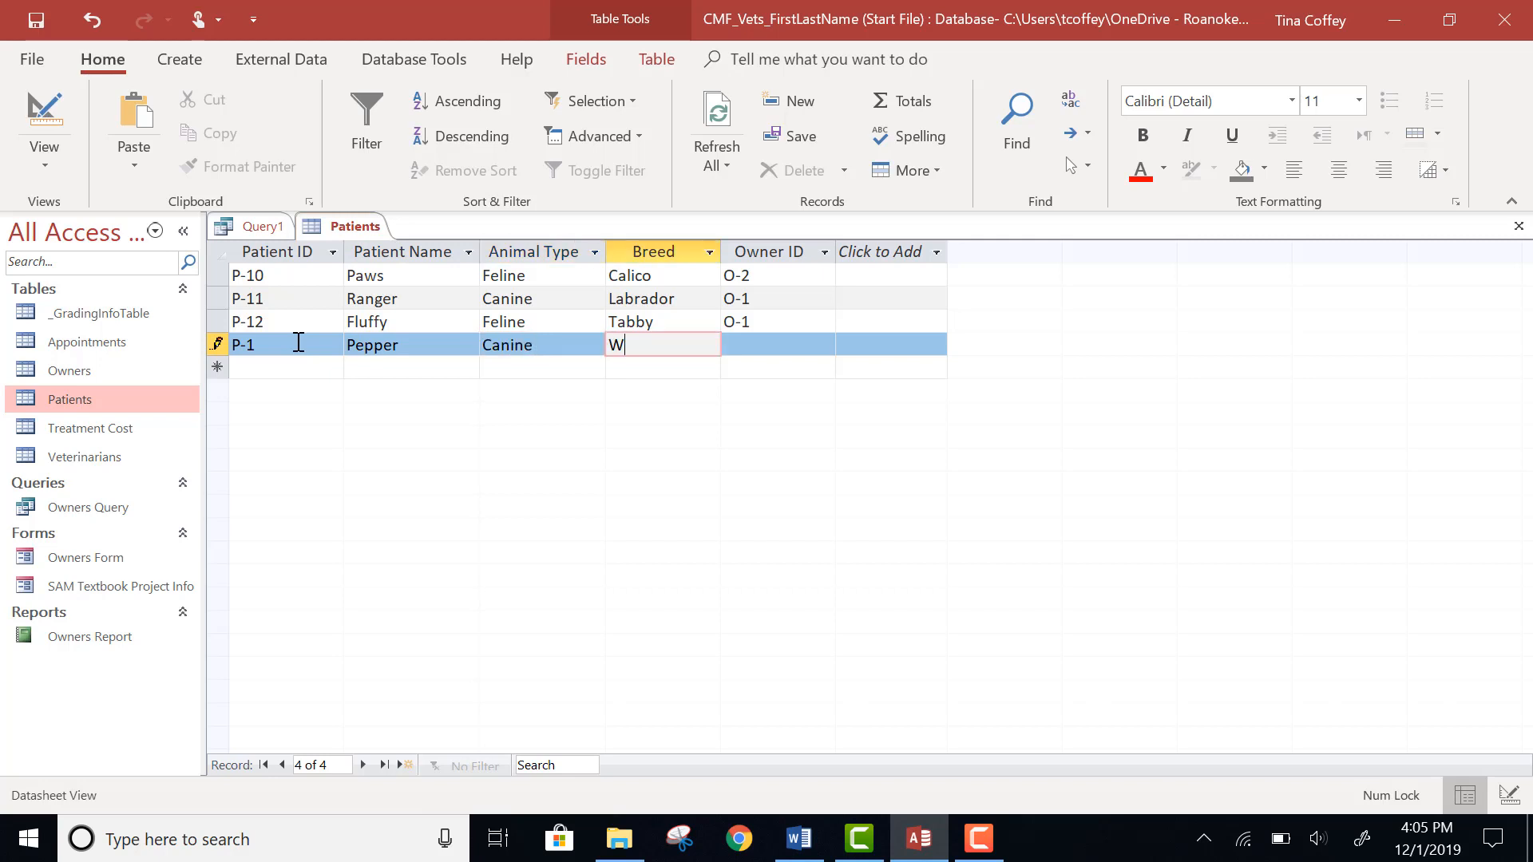
left_click(982, 849)
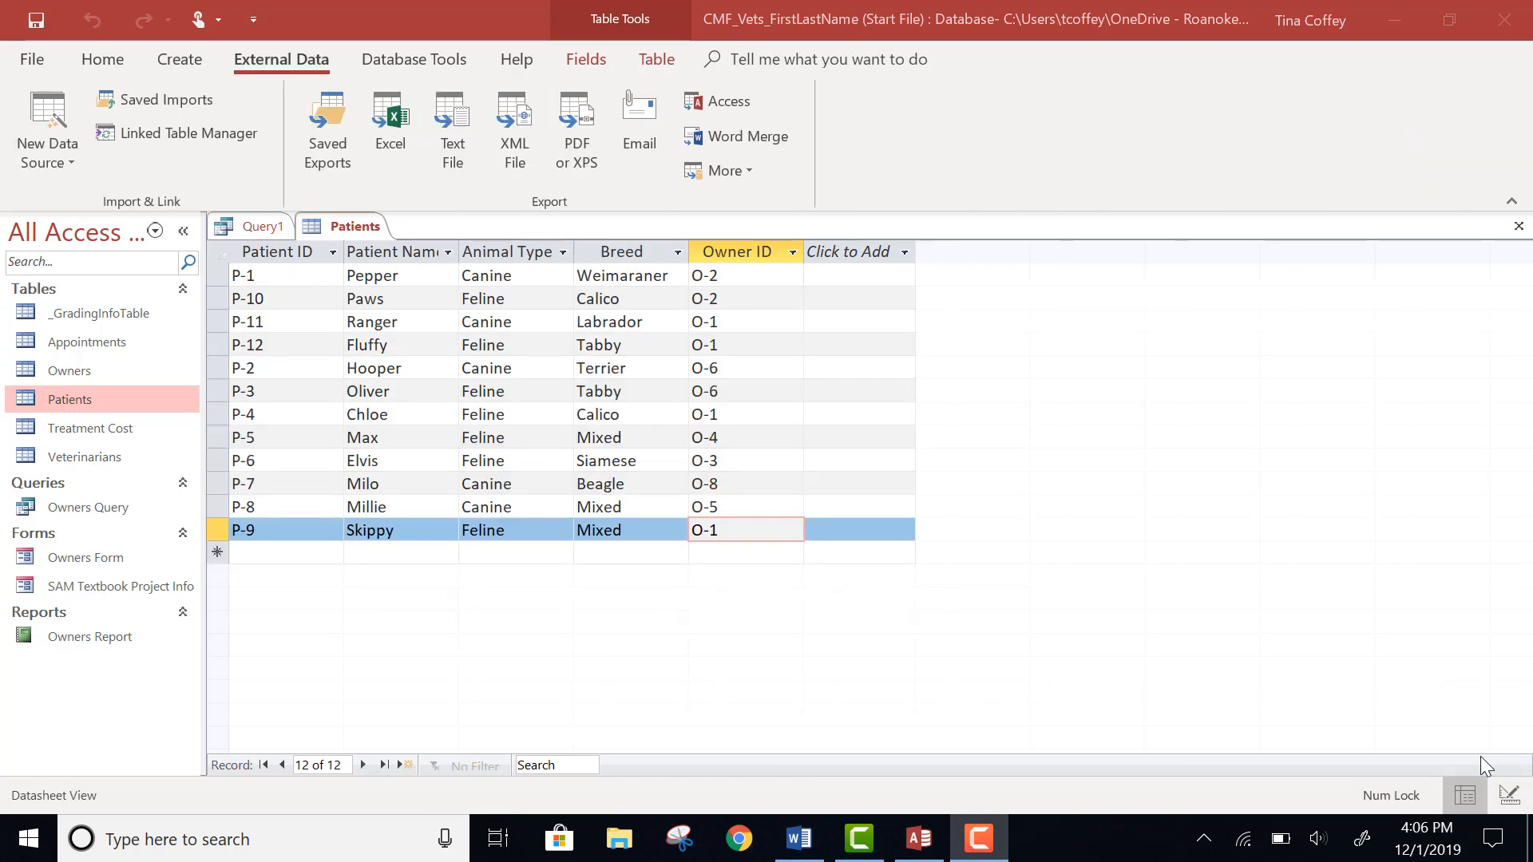
left_click(1520, 229)
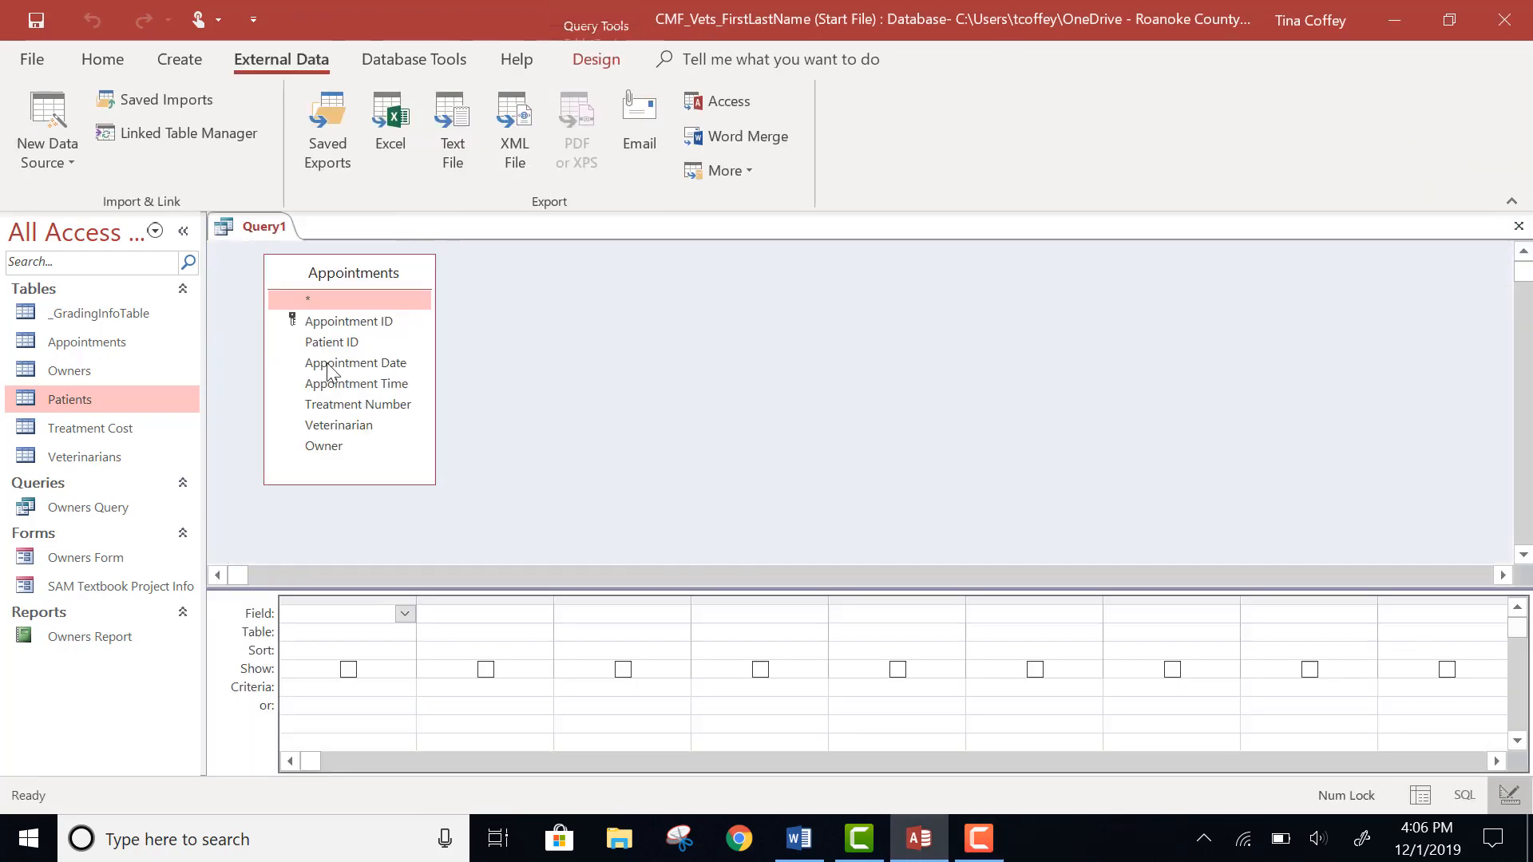
Start a new record with veterinarian ID B02 in the Veterinarians table, and close the table.
double_click(101, 458)
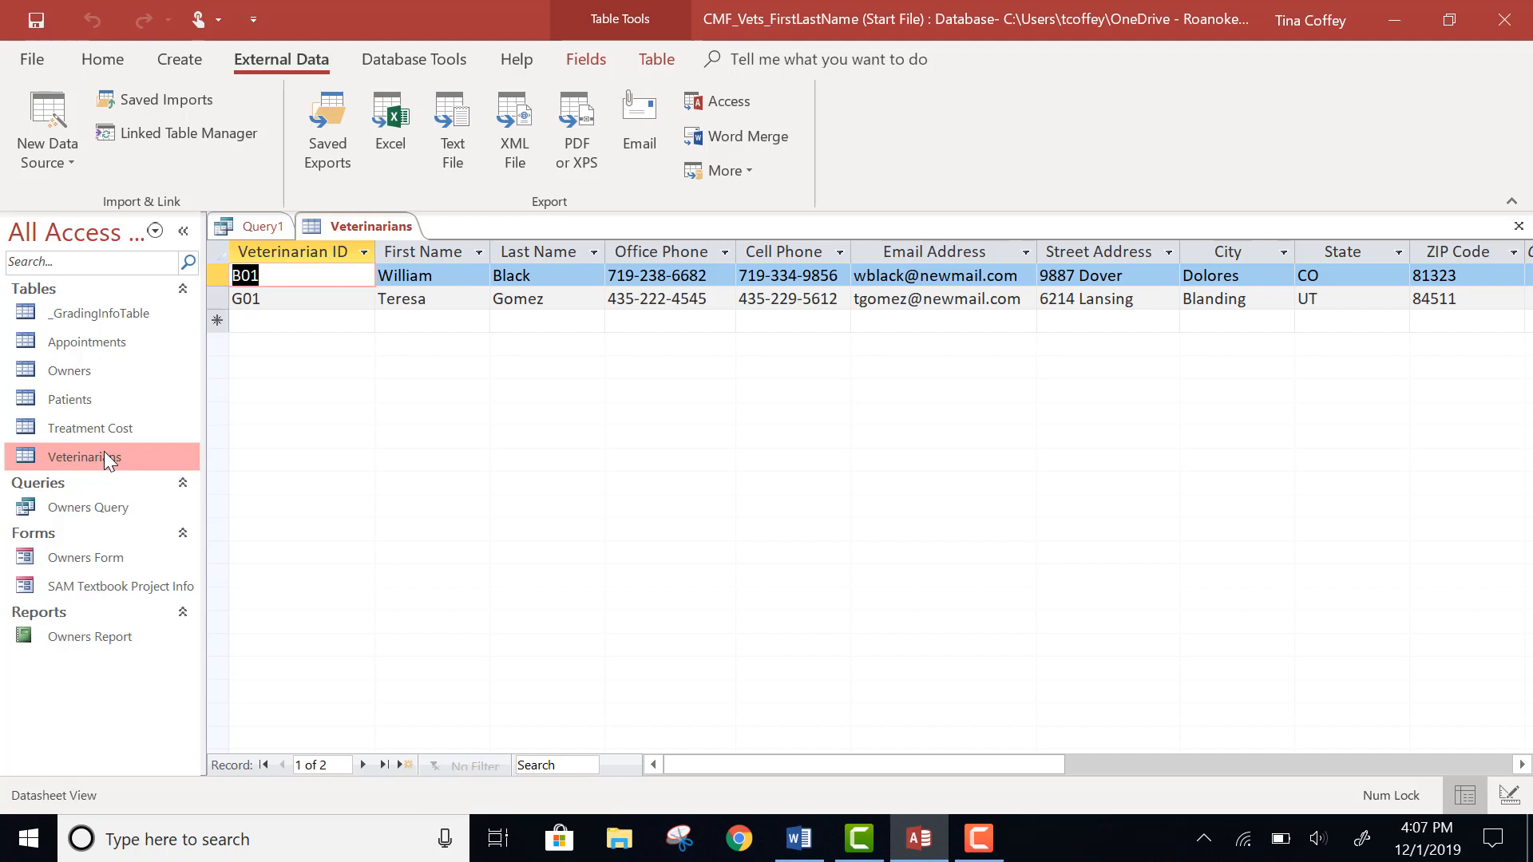
left_click(263, 323)
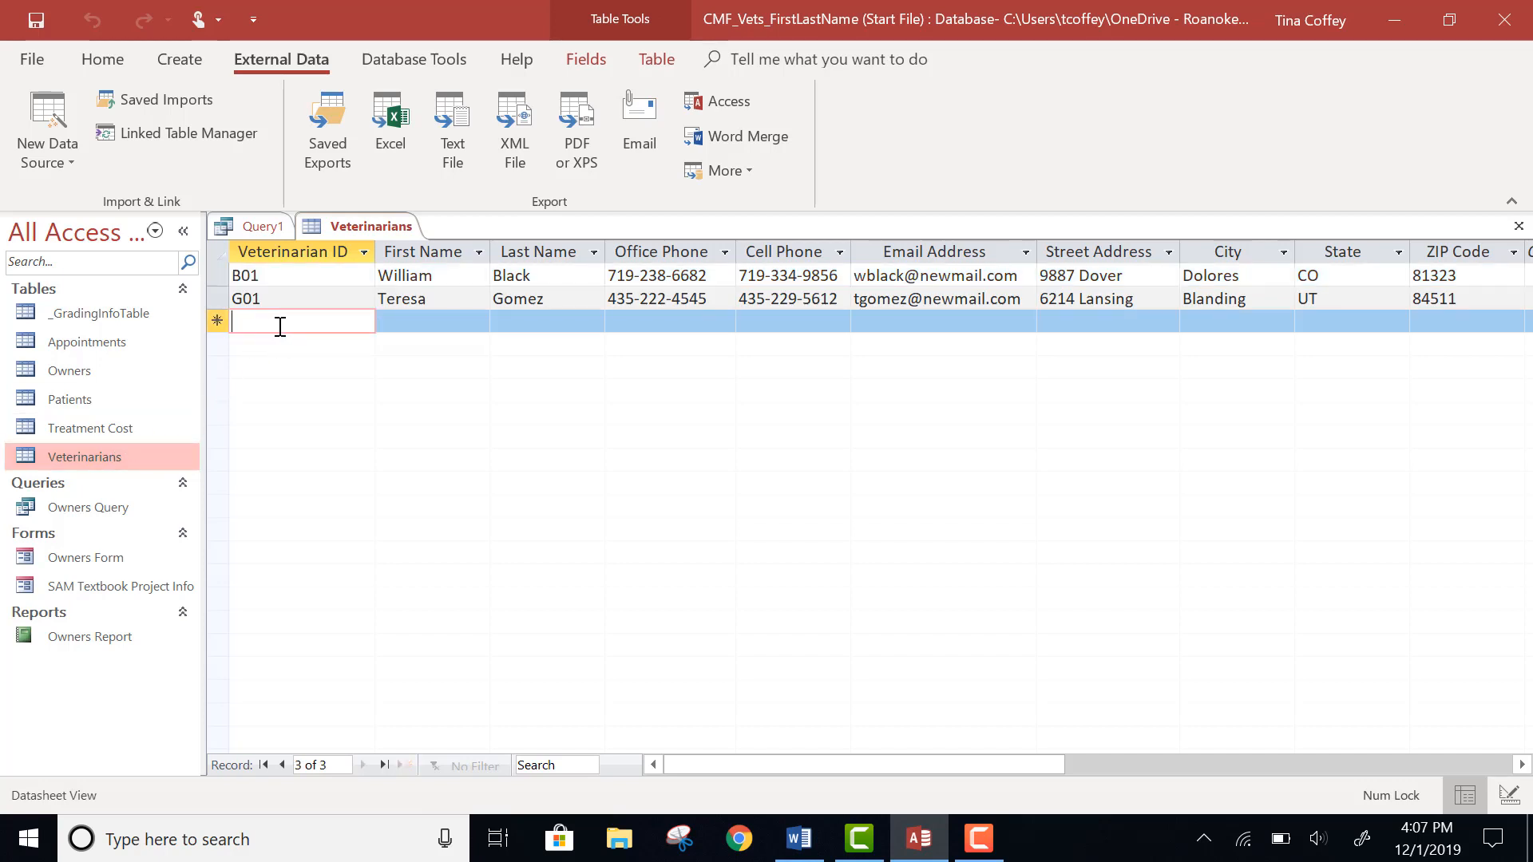
type("B02")
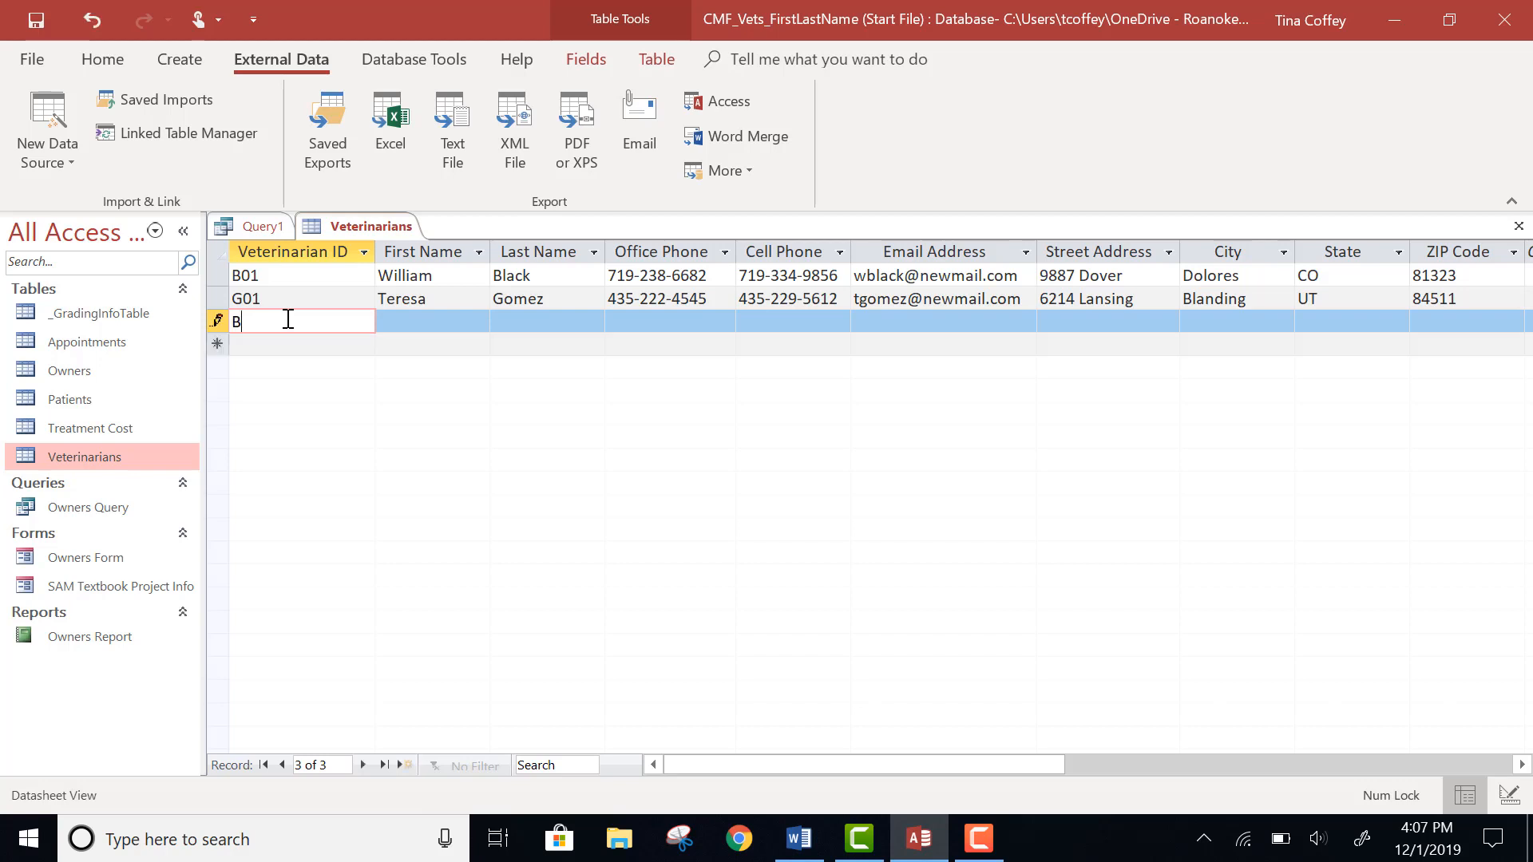
key("Tab")
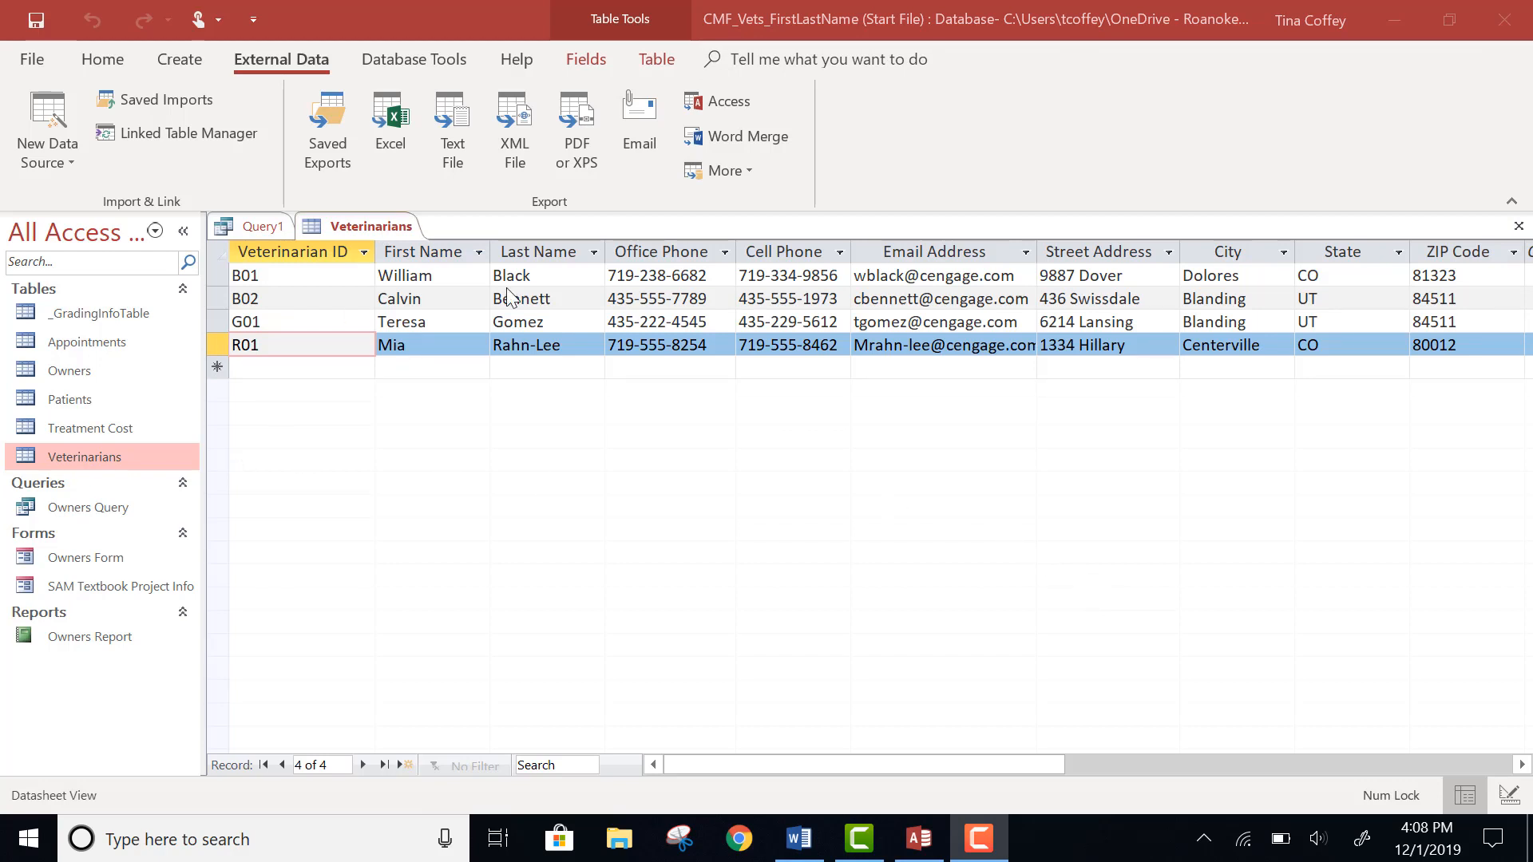
left_click(1519, 227)
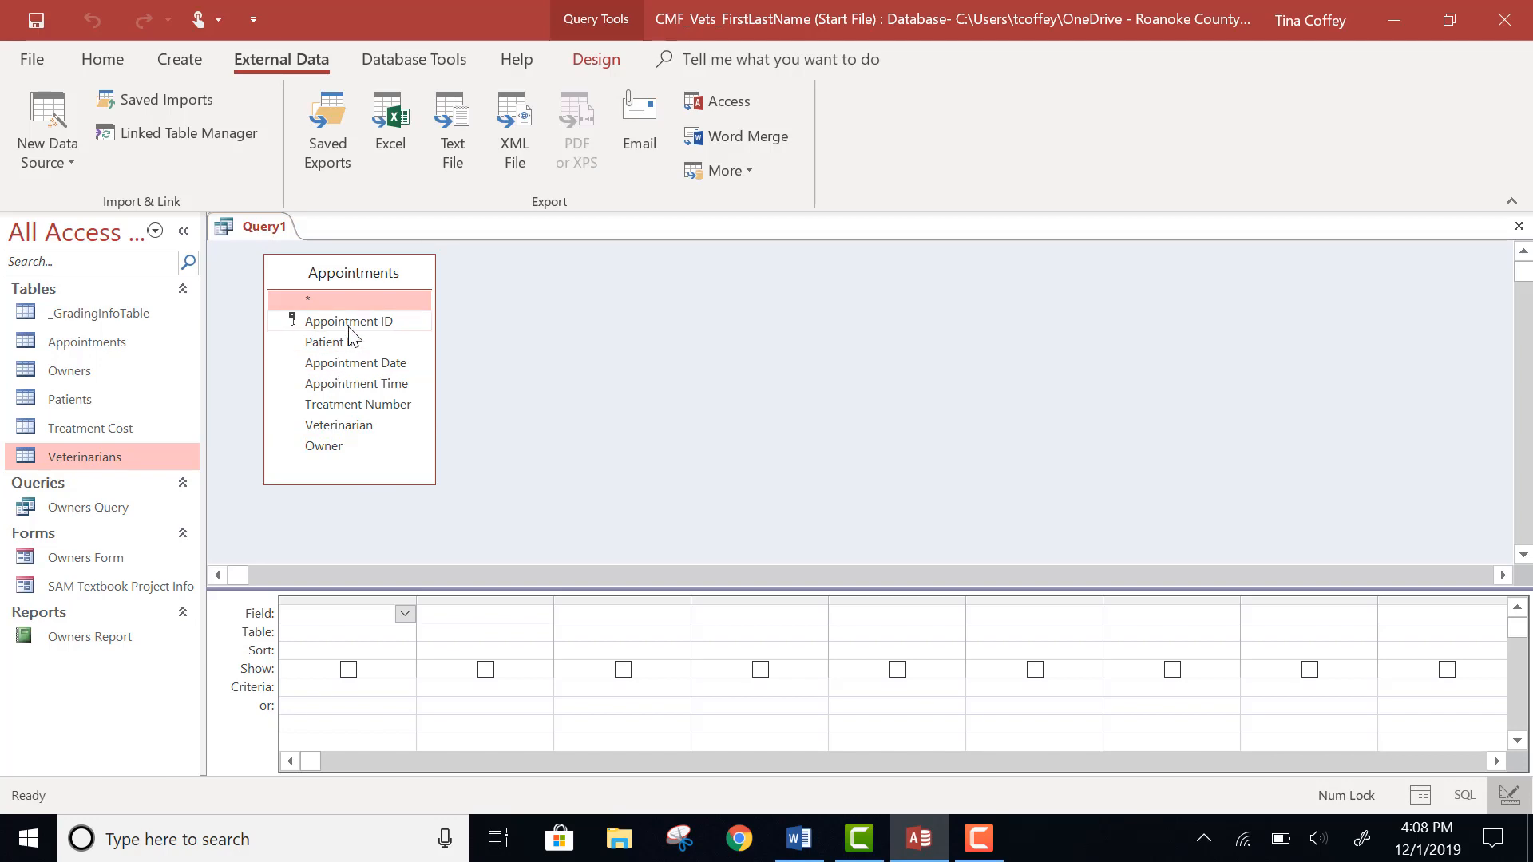
Add the Veterinarian, Appointment Date, Appointment Time and Patient ID fields from Appointments to the query design grid.
double_click(355, 427)
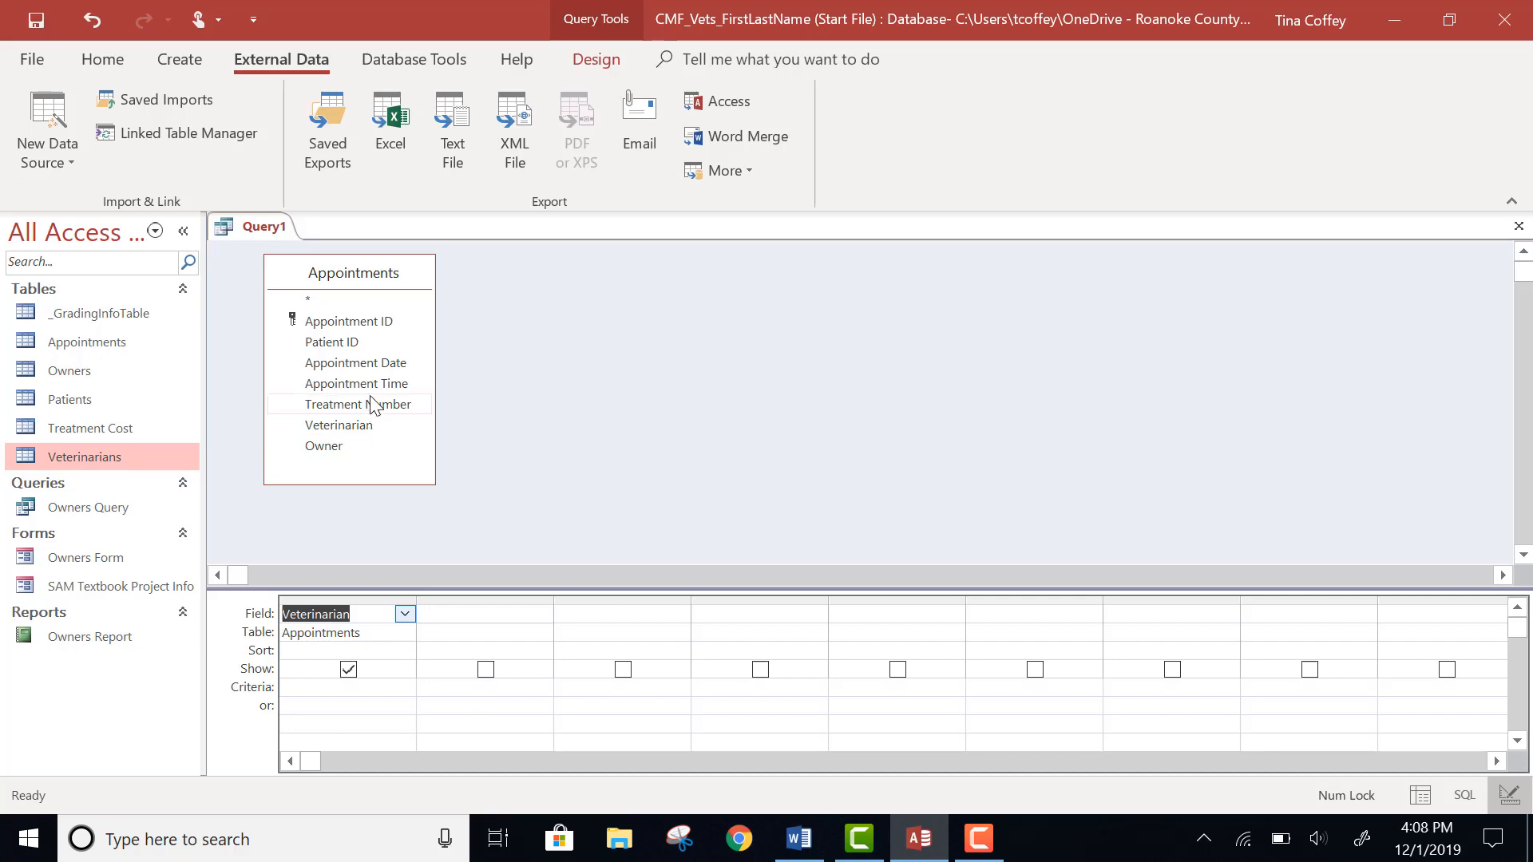
double_click(385, 368)
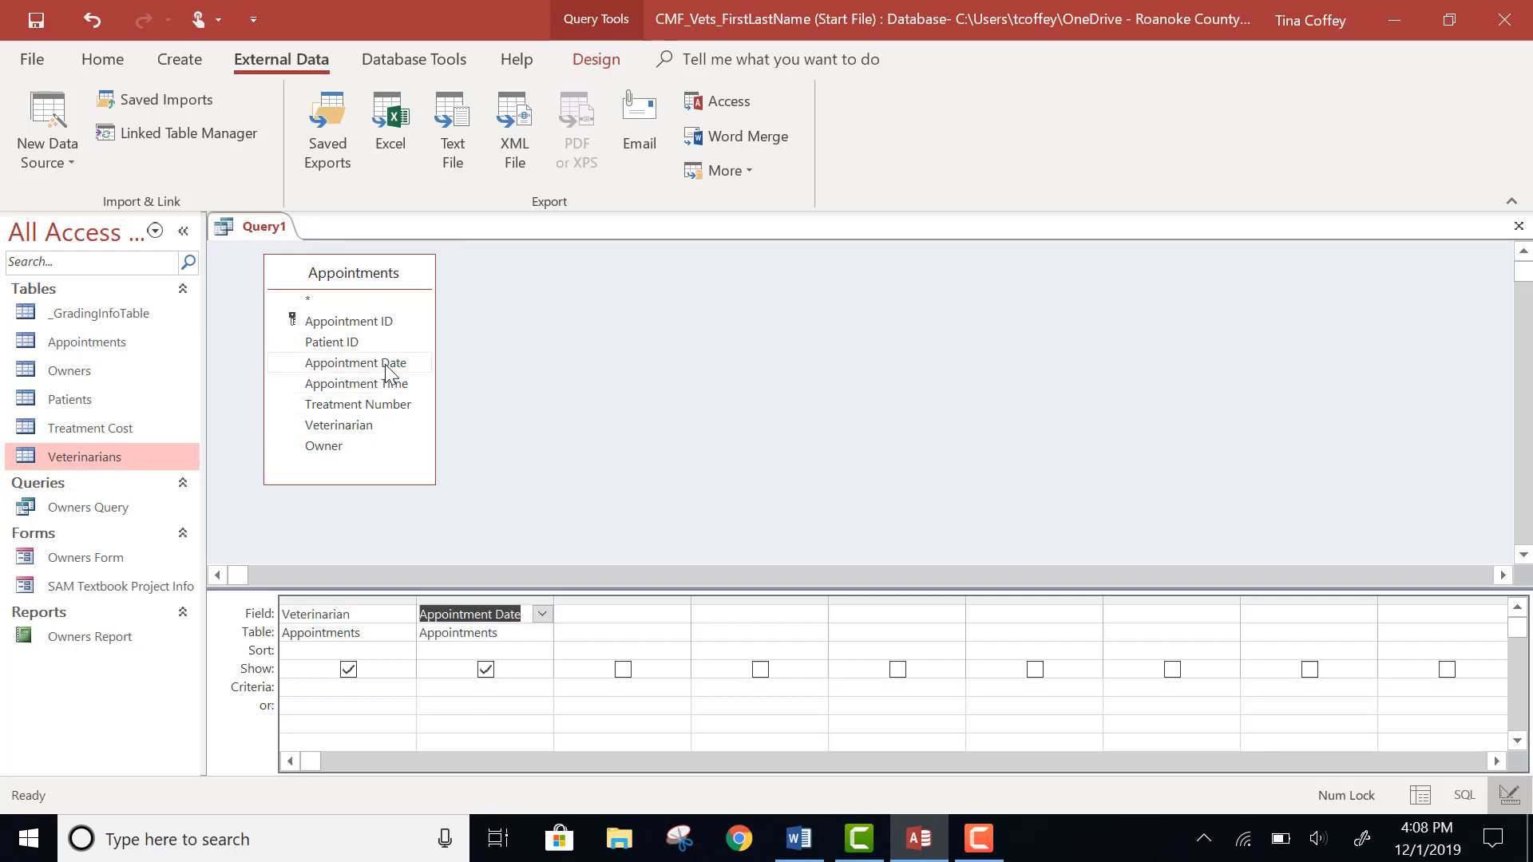
double_click(385, 387)
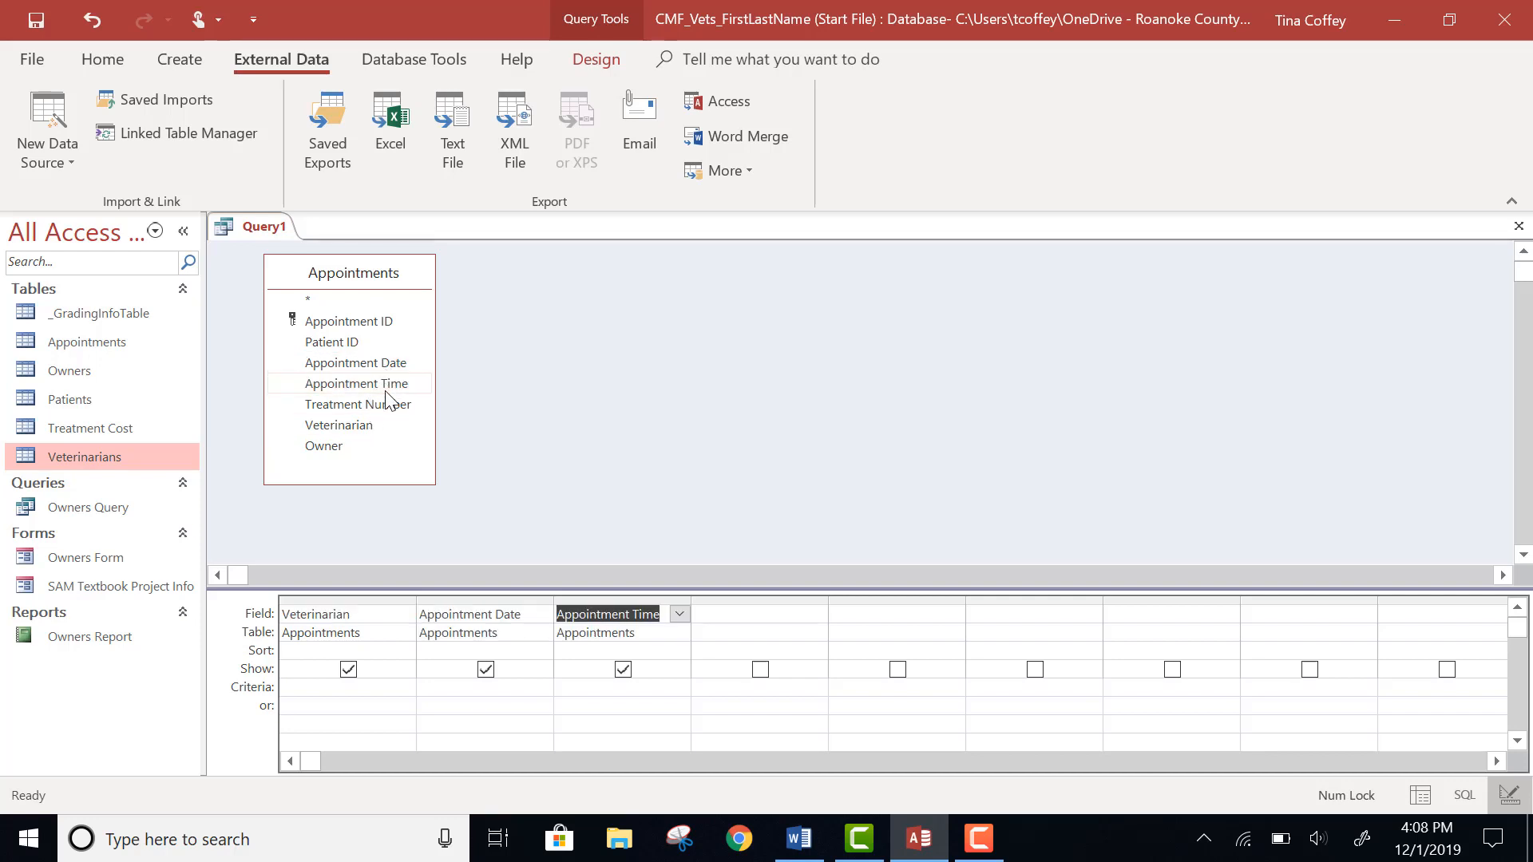
double_click(390, 342)
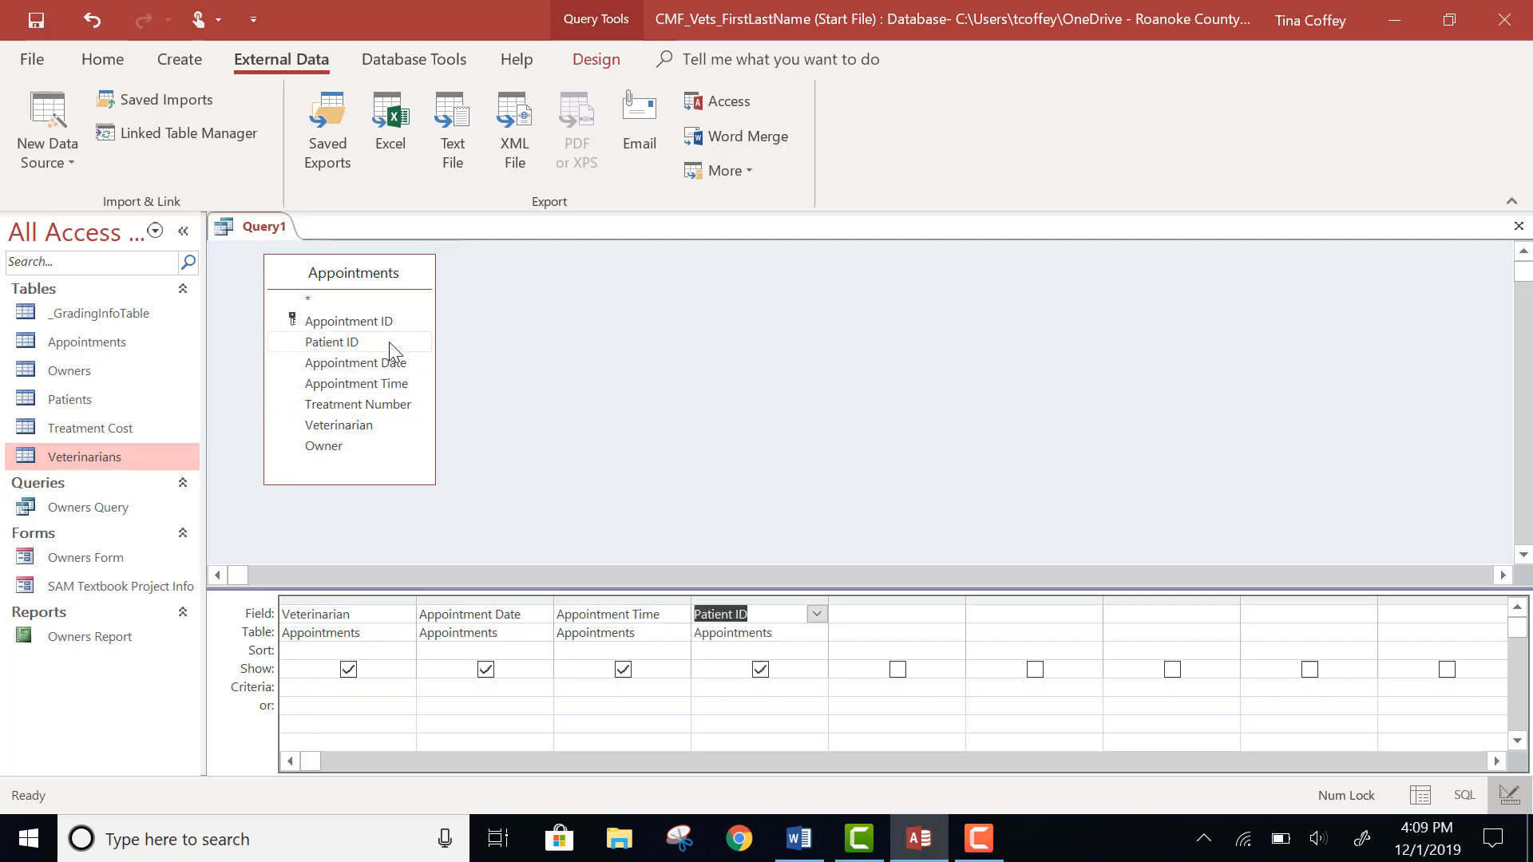
Add the Treatment Number and Owner fields from Appointments to the query design grid.
left_click(391, 406)
double_click(392, 404)
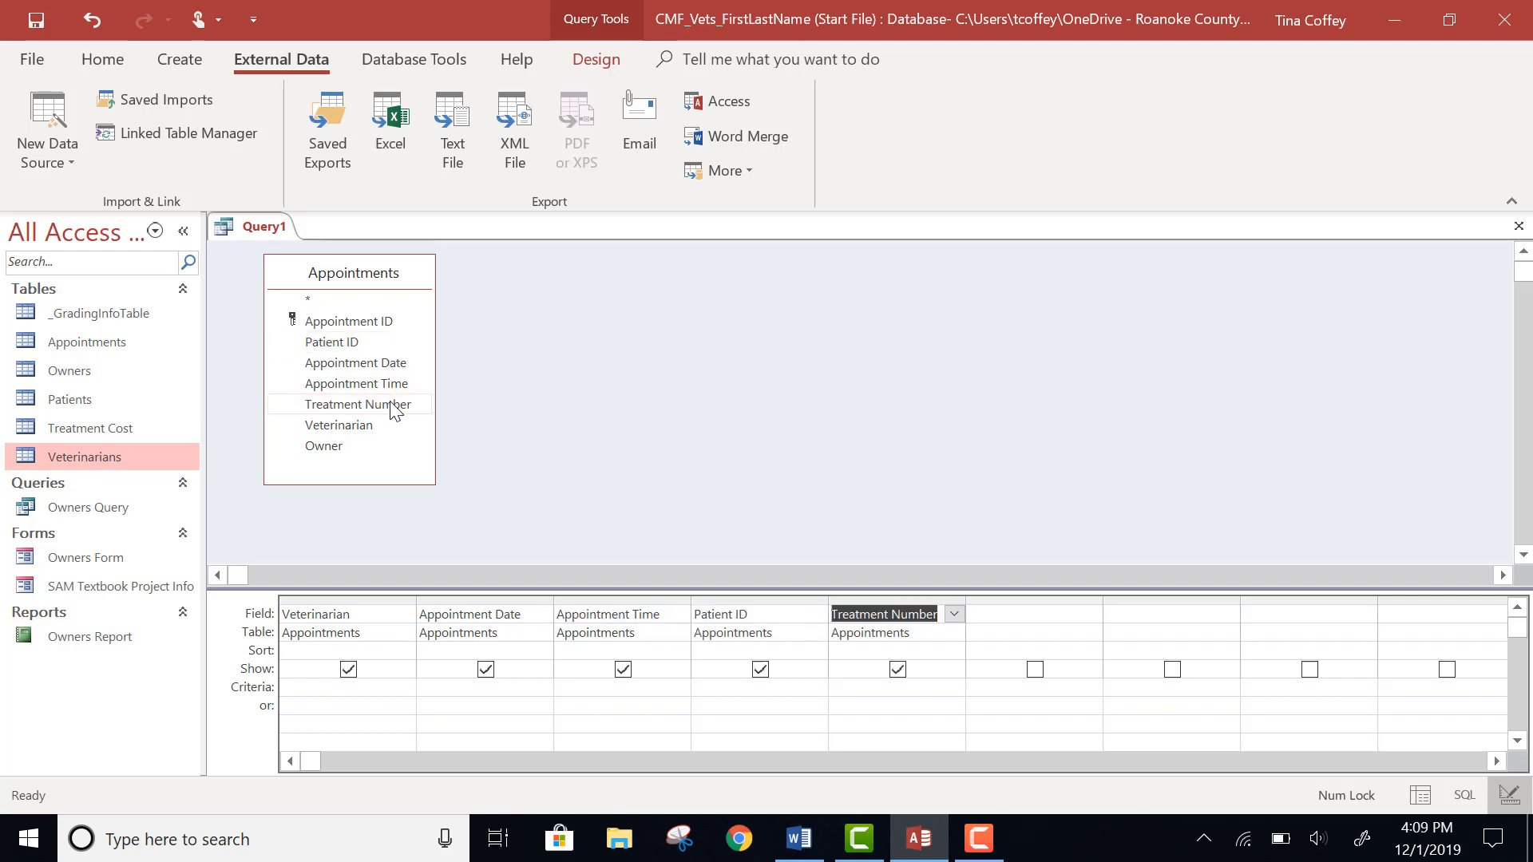
double_click(382, 447)
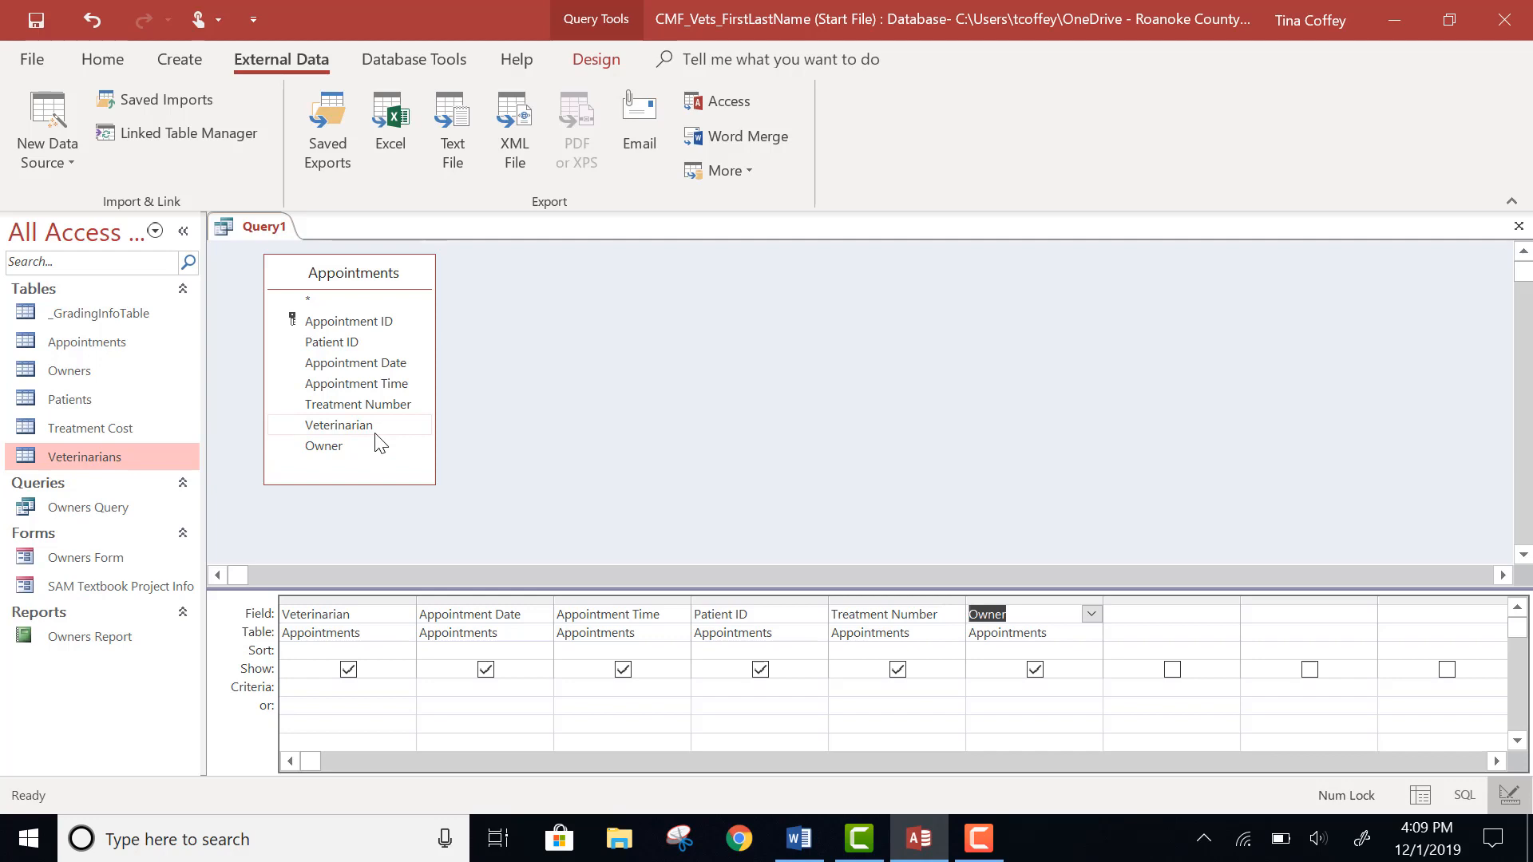
key("F10")
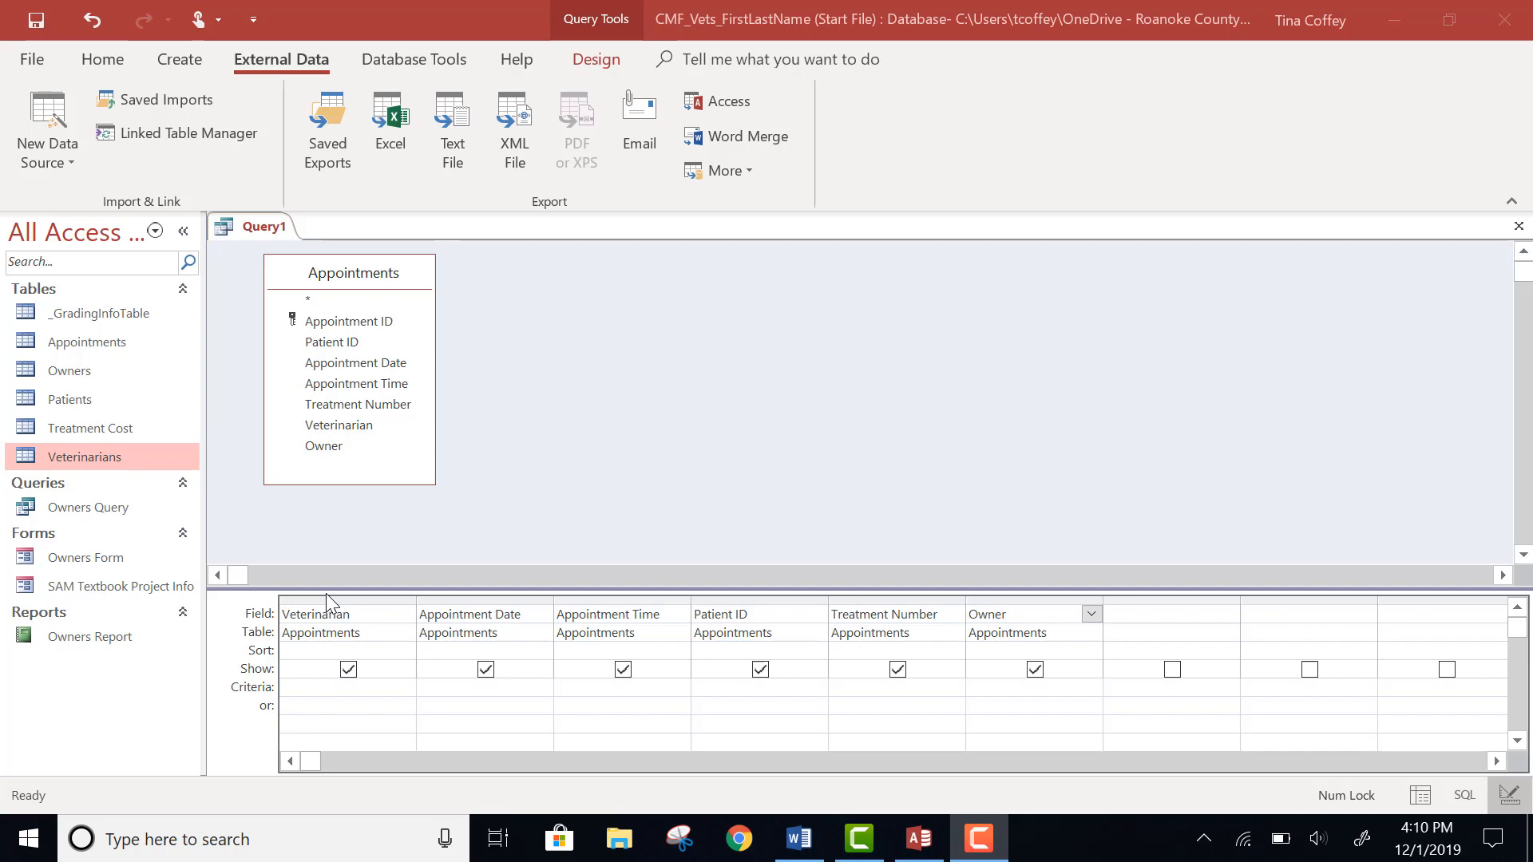
Set the Veterinarian criterion to G01 and run the query.
left_click(306, 688)
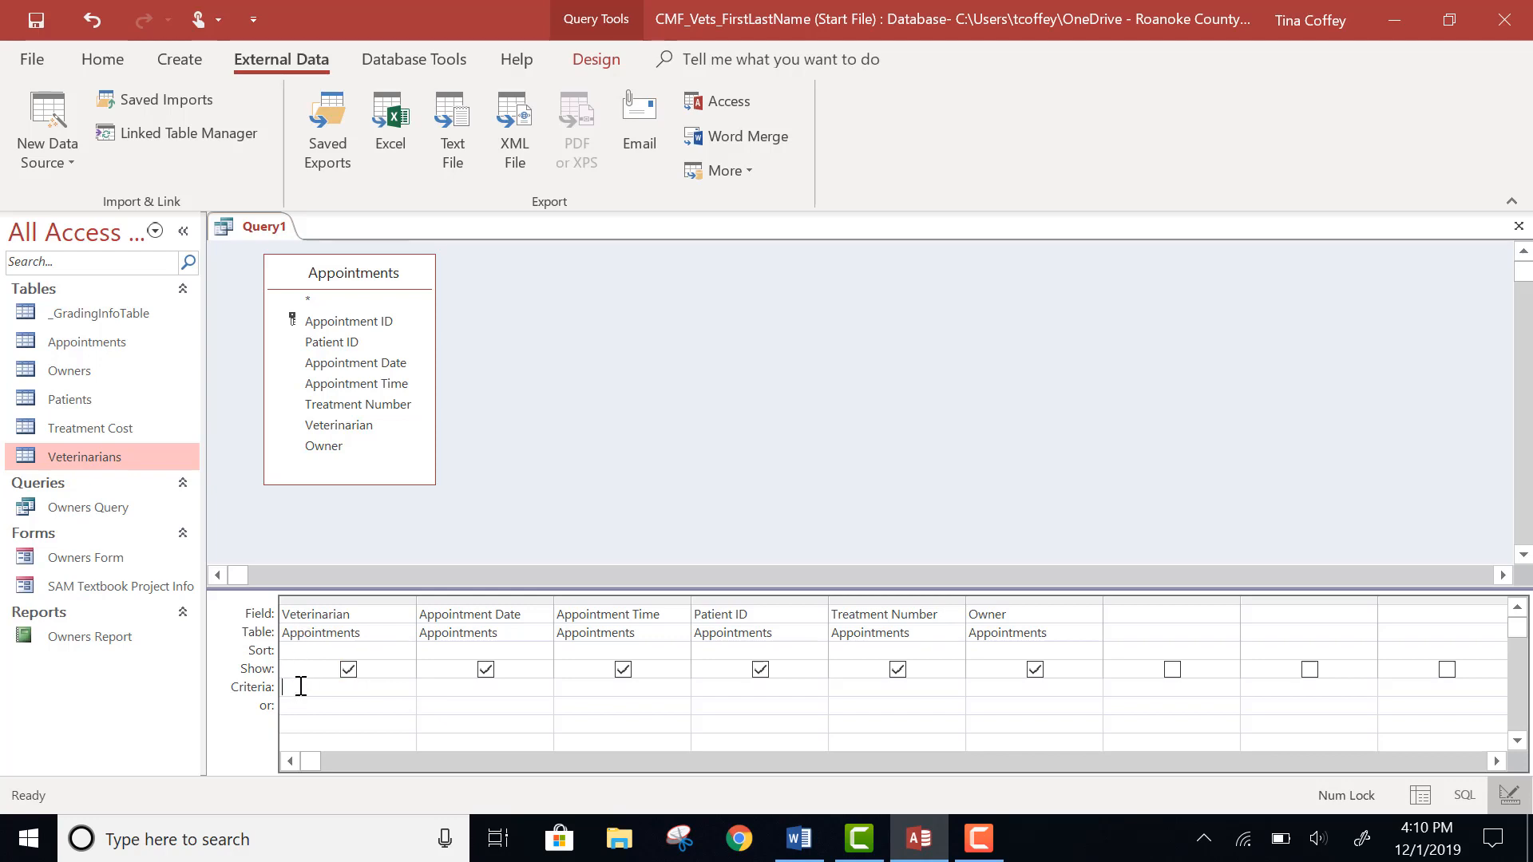
type("G")
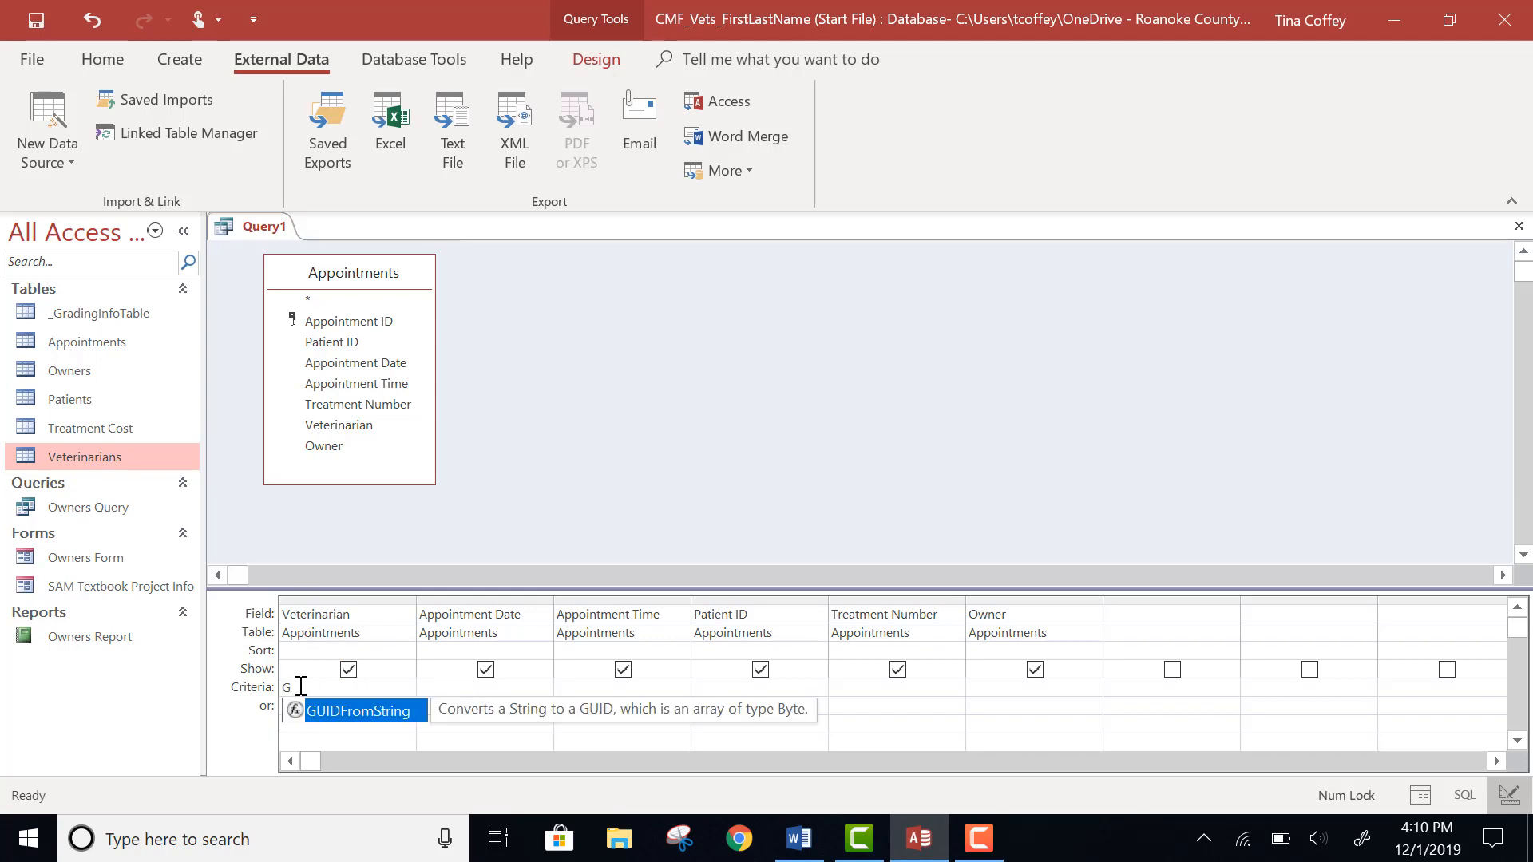
type("o")
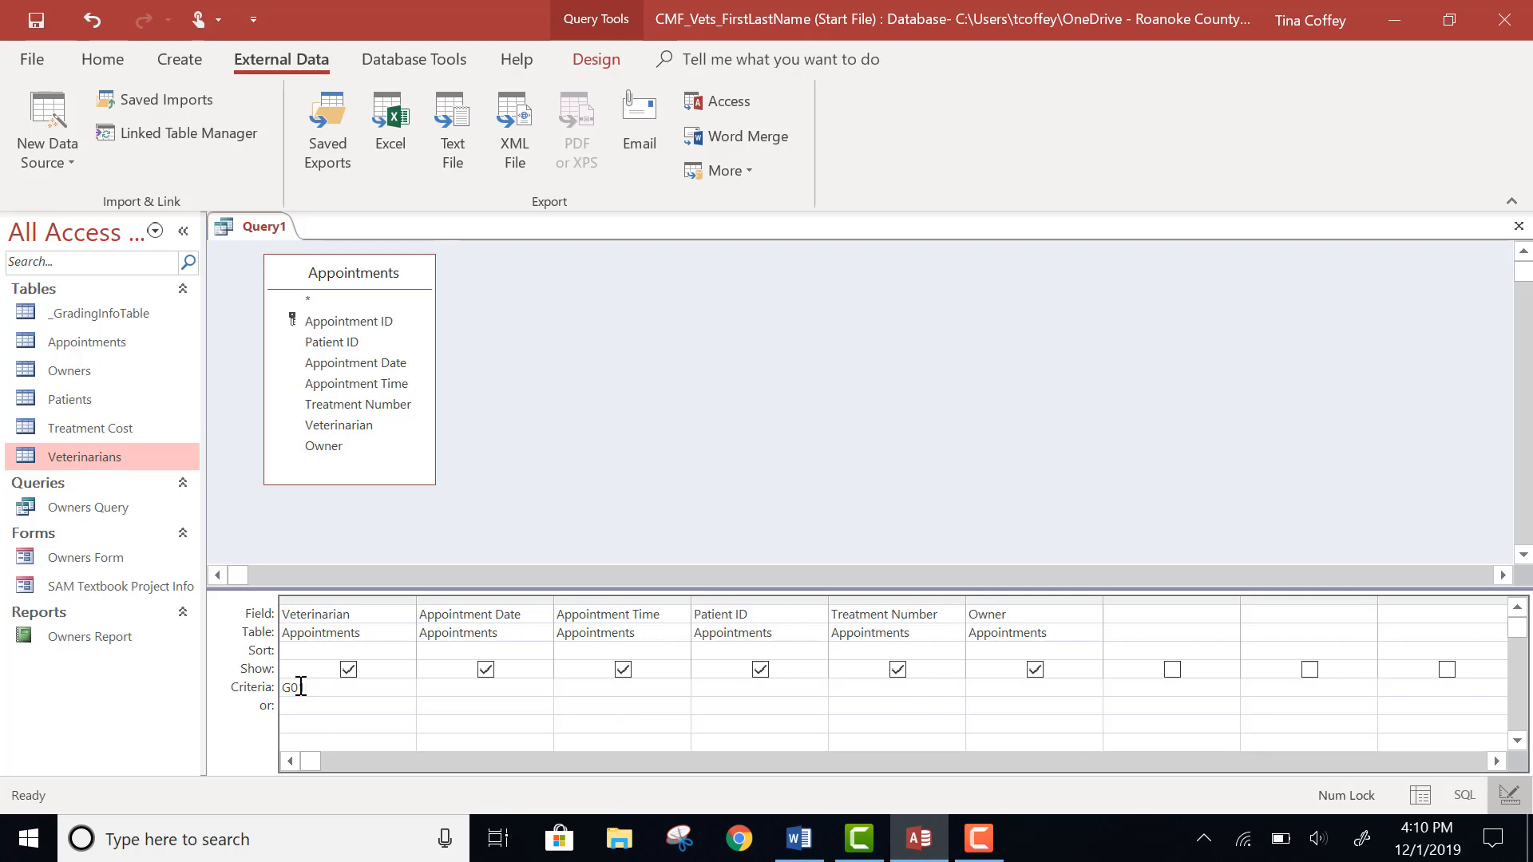
type("1")
left_click(179, 59)
left_click(615, 60)
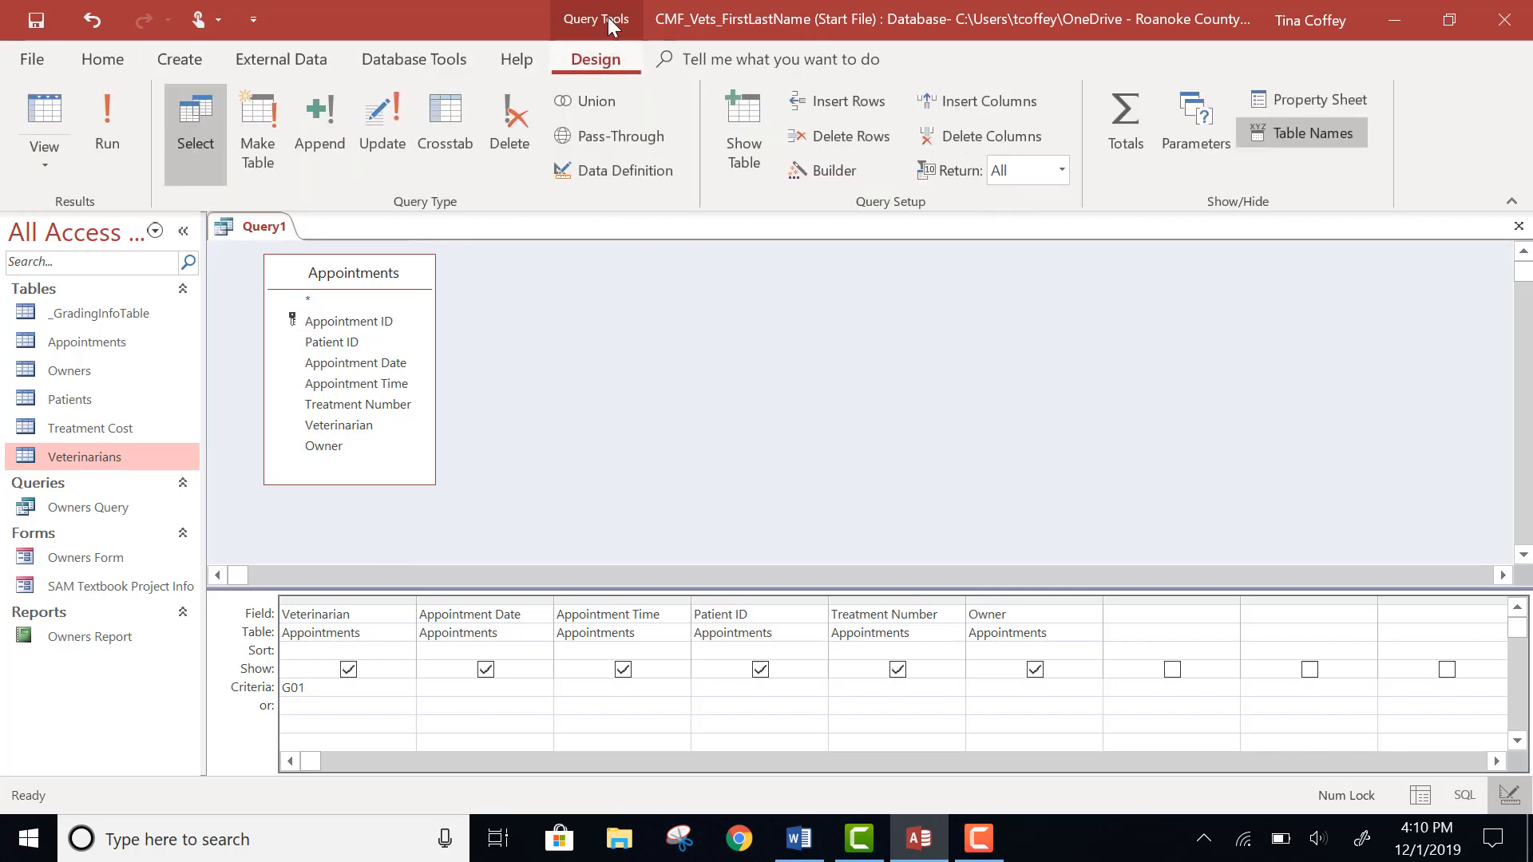
left_click(116, 141)
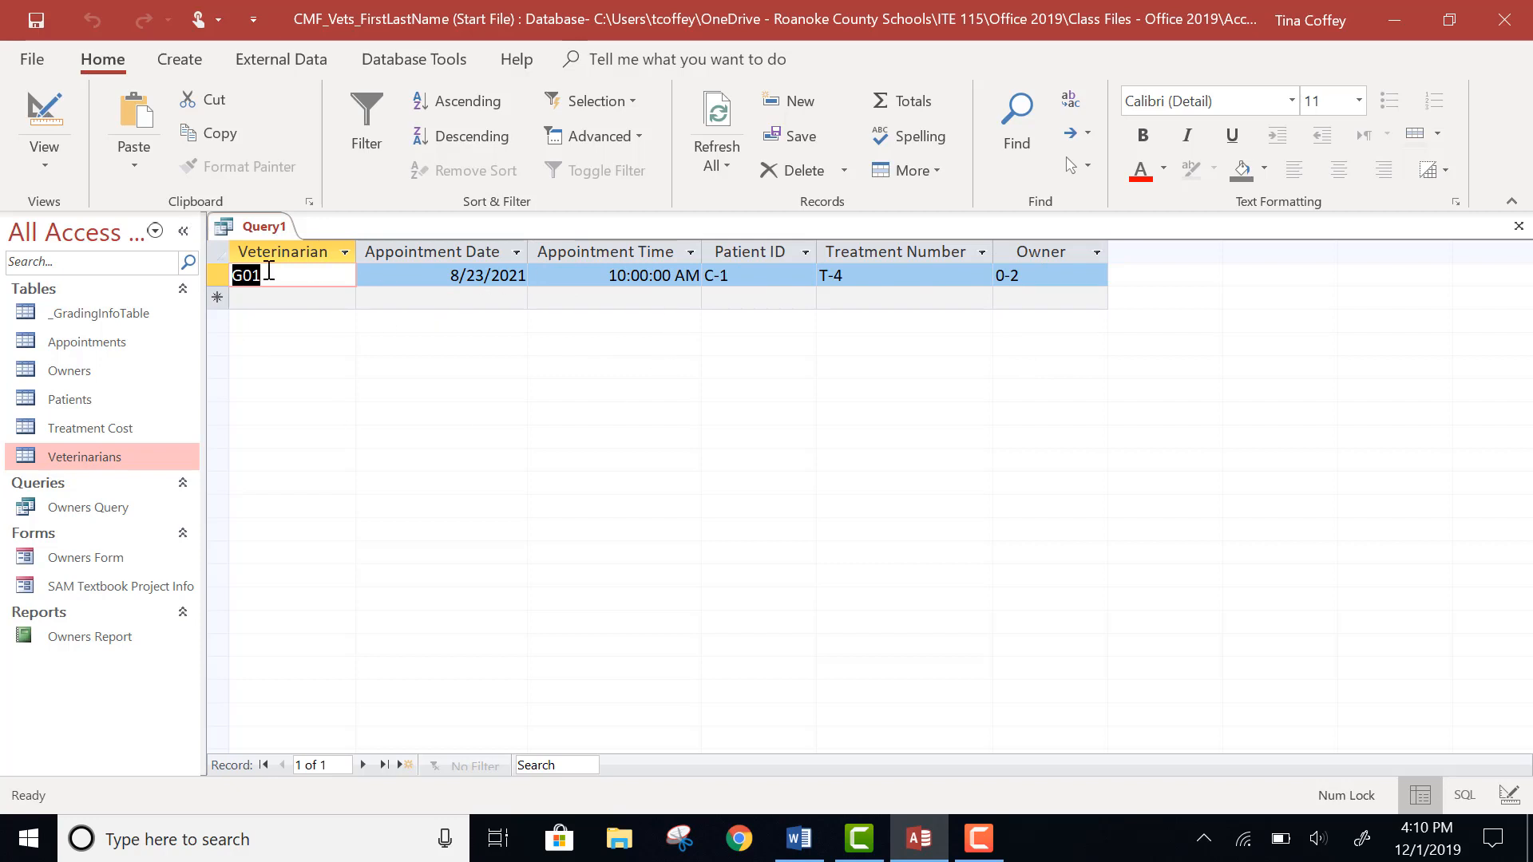
Save the appointments query as m02q01 and close it.
left_click(36, 21)
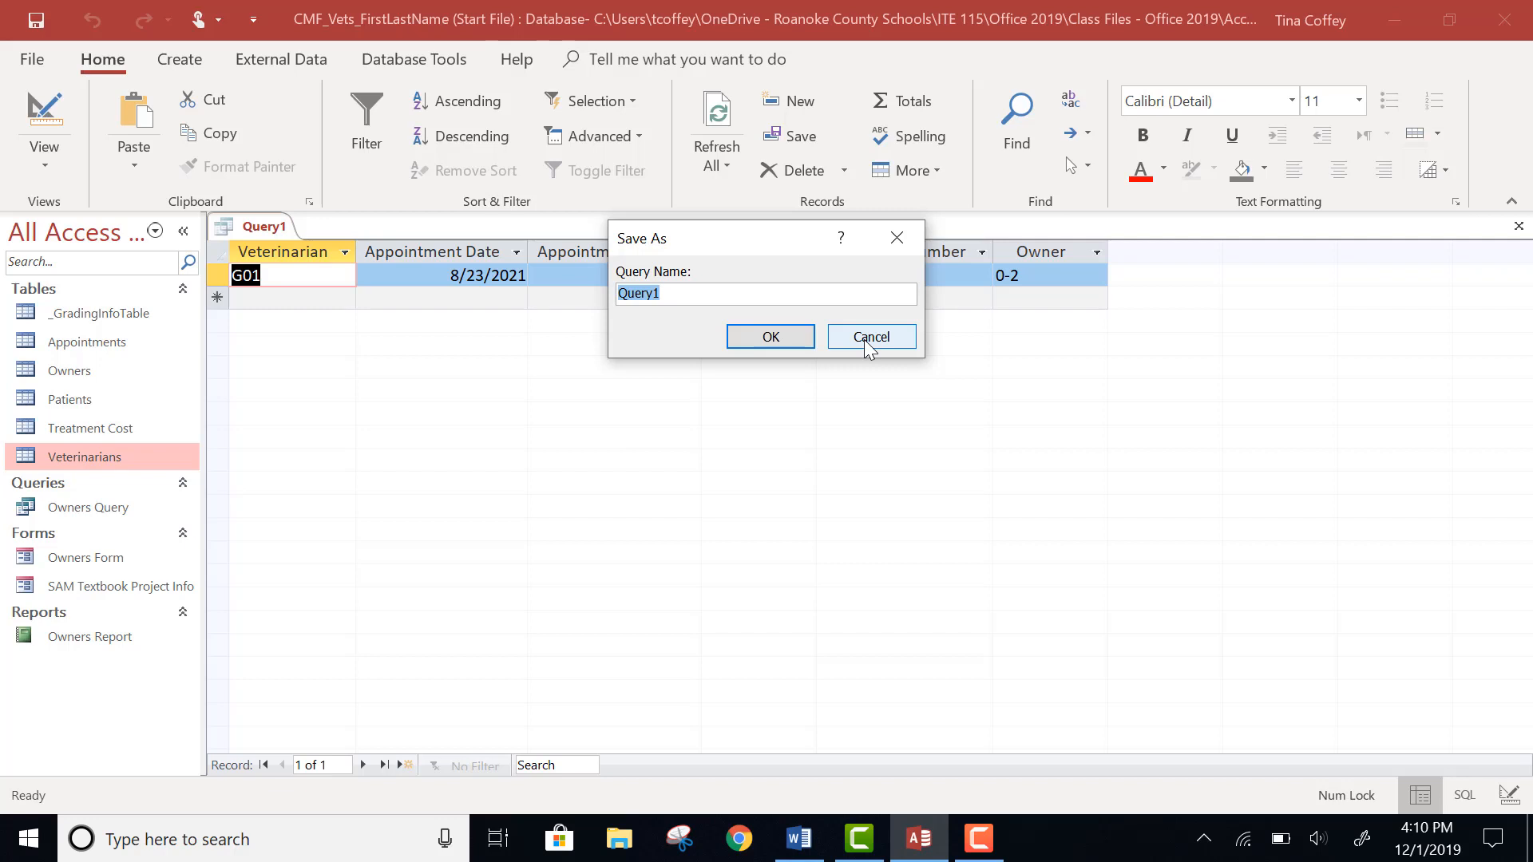
type("m0")
key("BackSpace")
key("BackSpace")
type("m02q01")
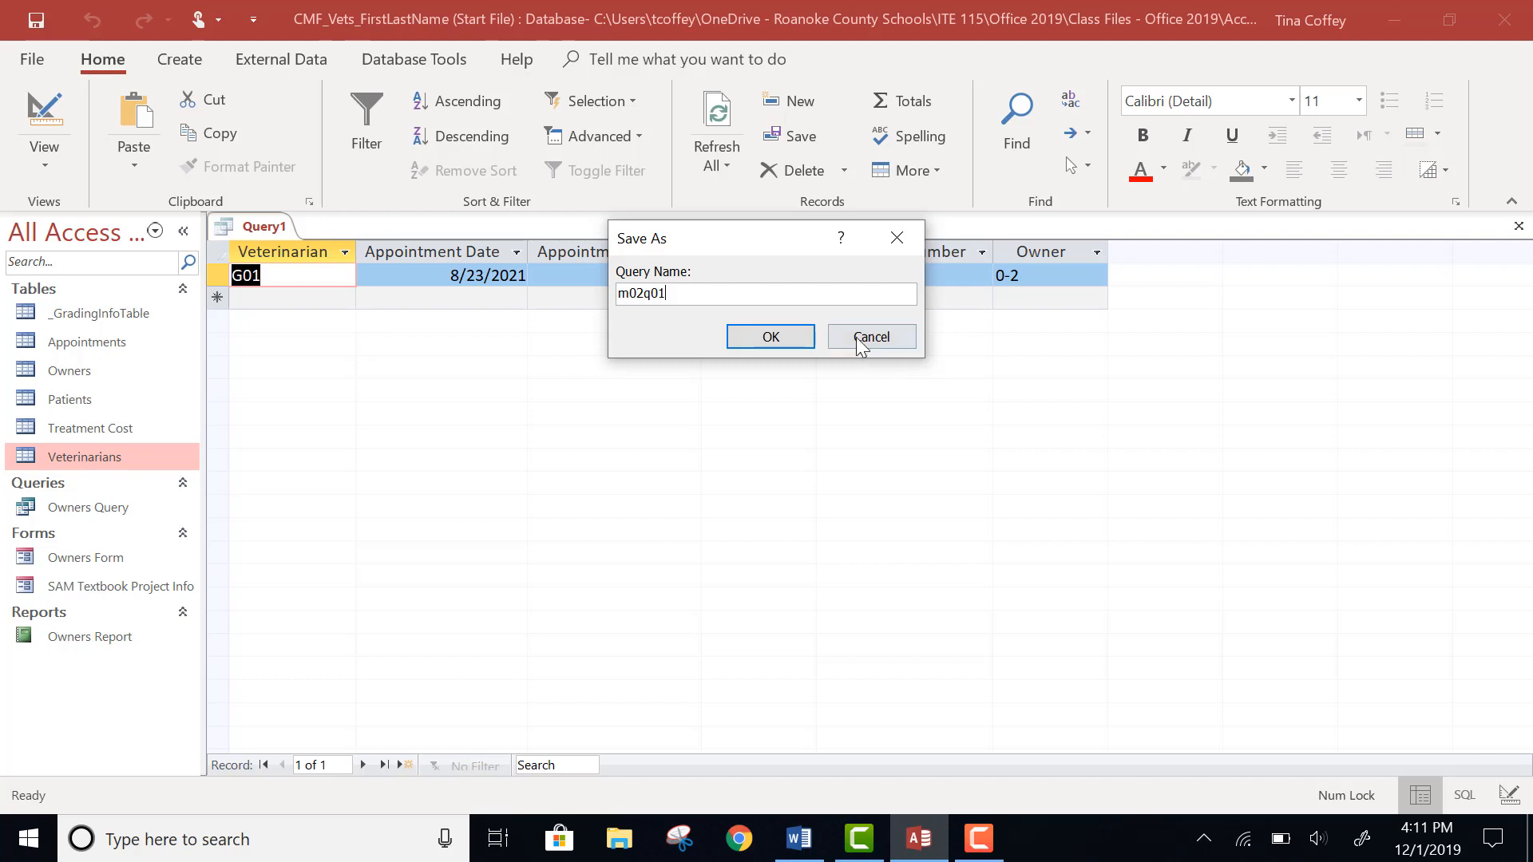
left_click(771, 338)
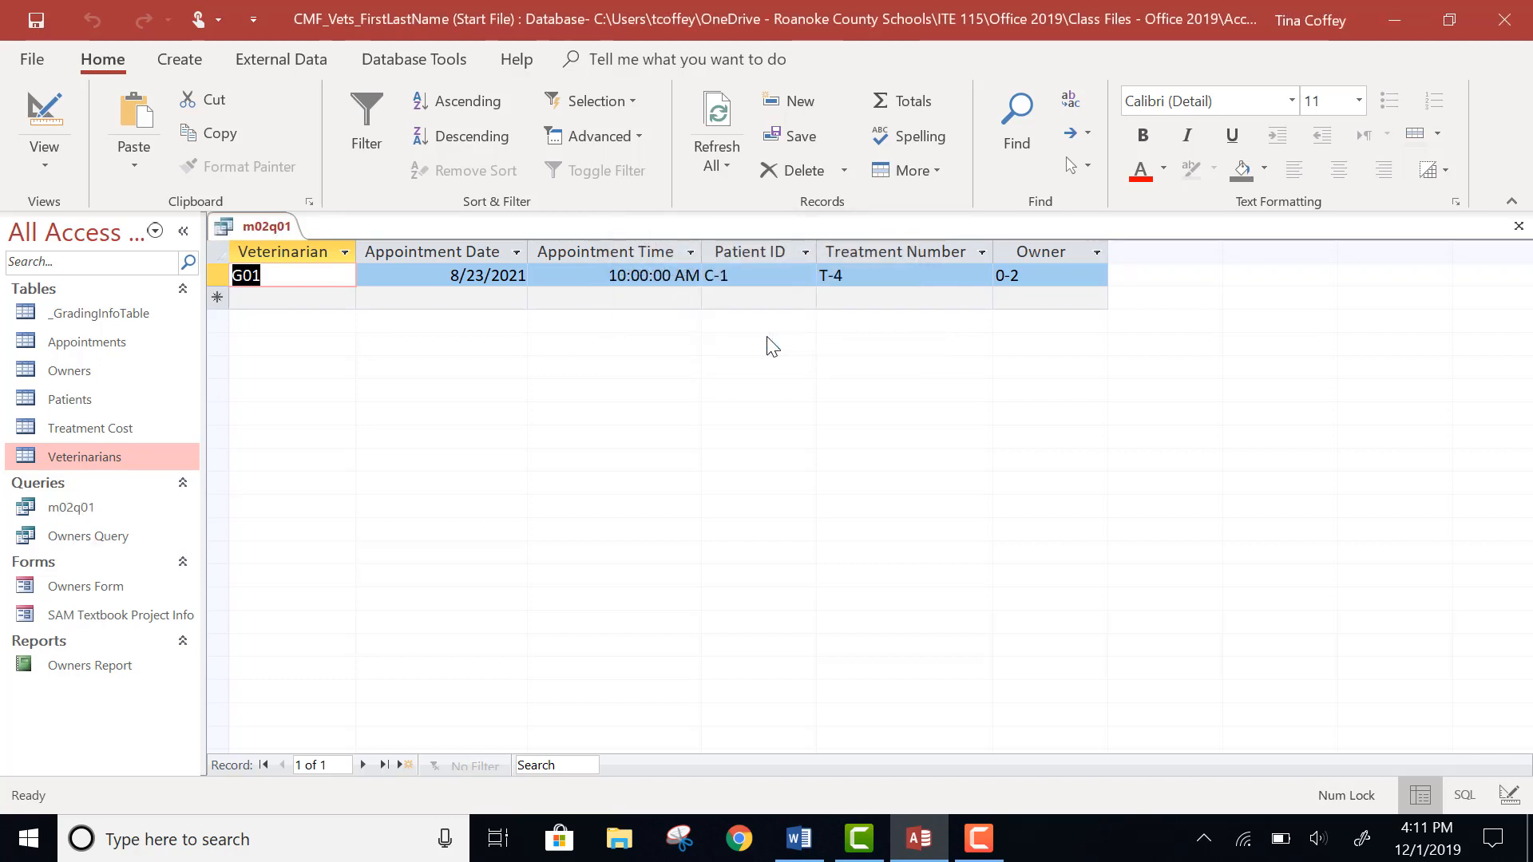
left_click(1519, 226)
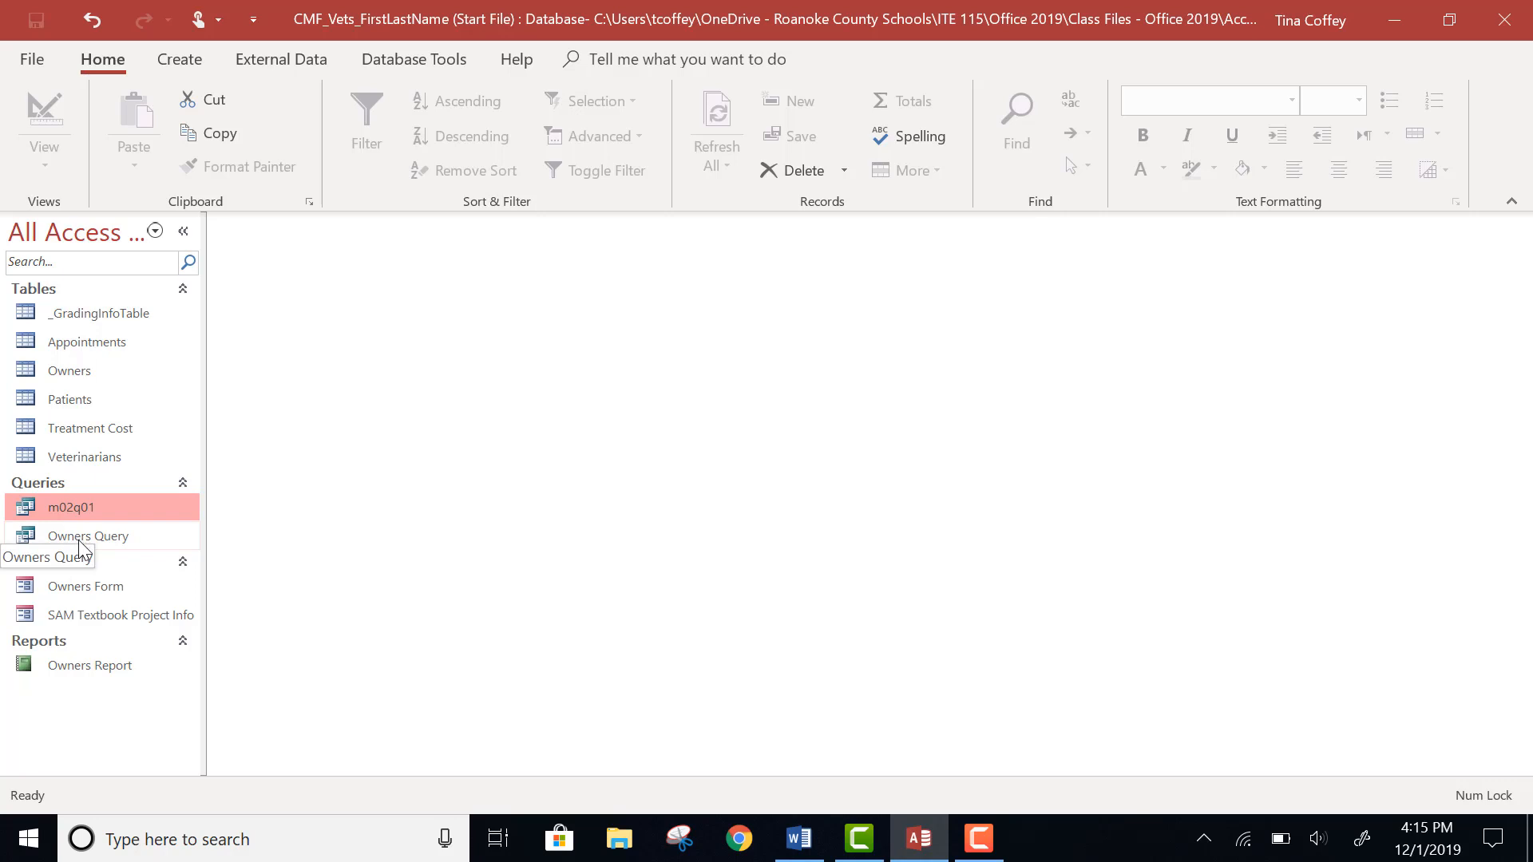
Open Owners Query in Design View, set the Owner State criterion to U* and run the query.
left_click(79, 538)
right_click(79, 539)
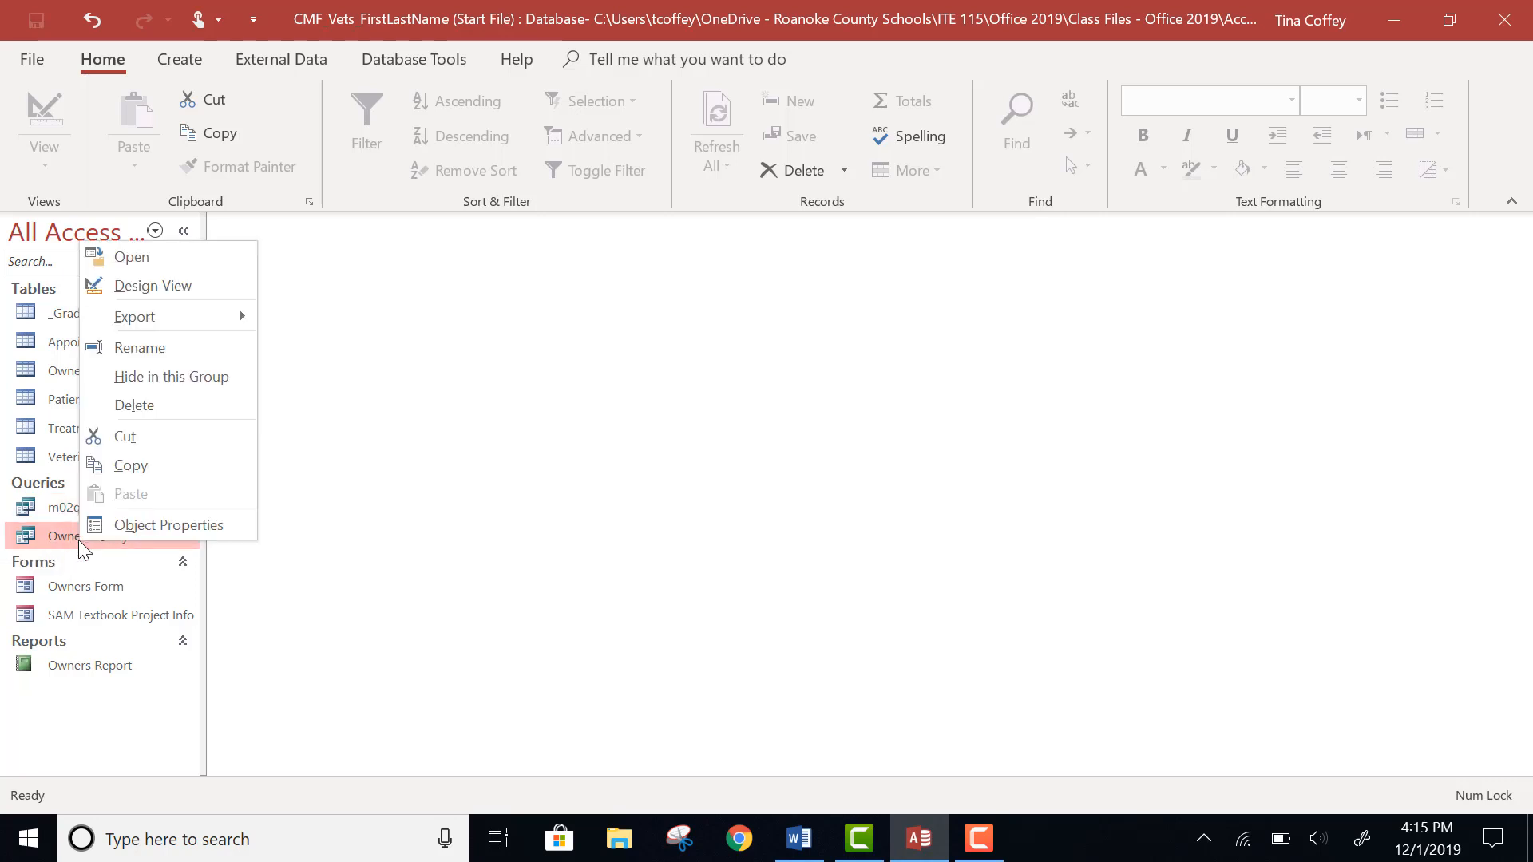
left_click(174, 281)
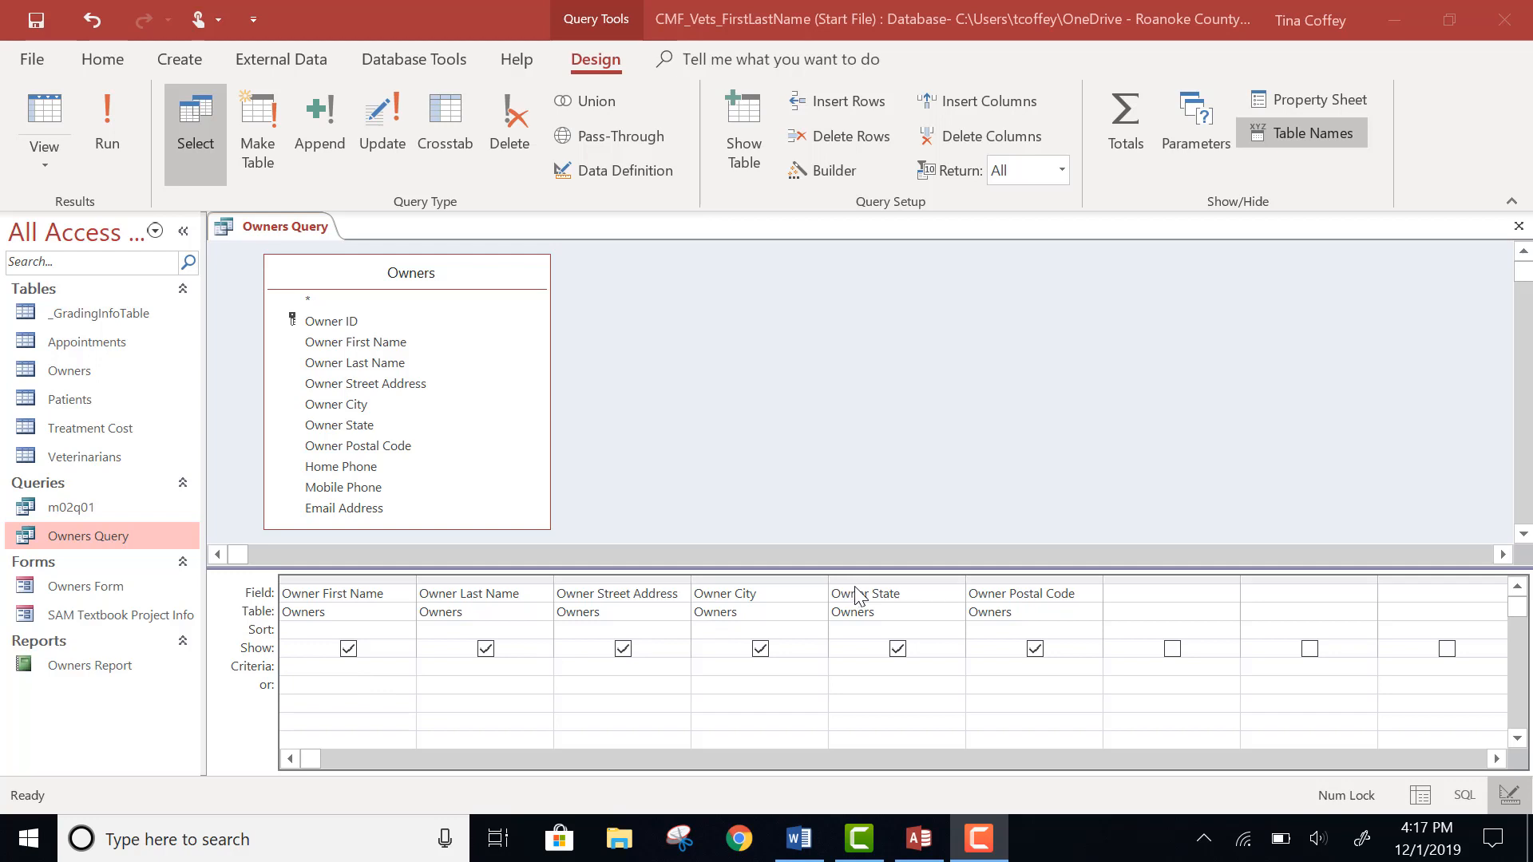
left_click(846, 669)
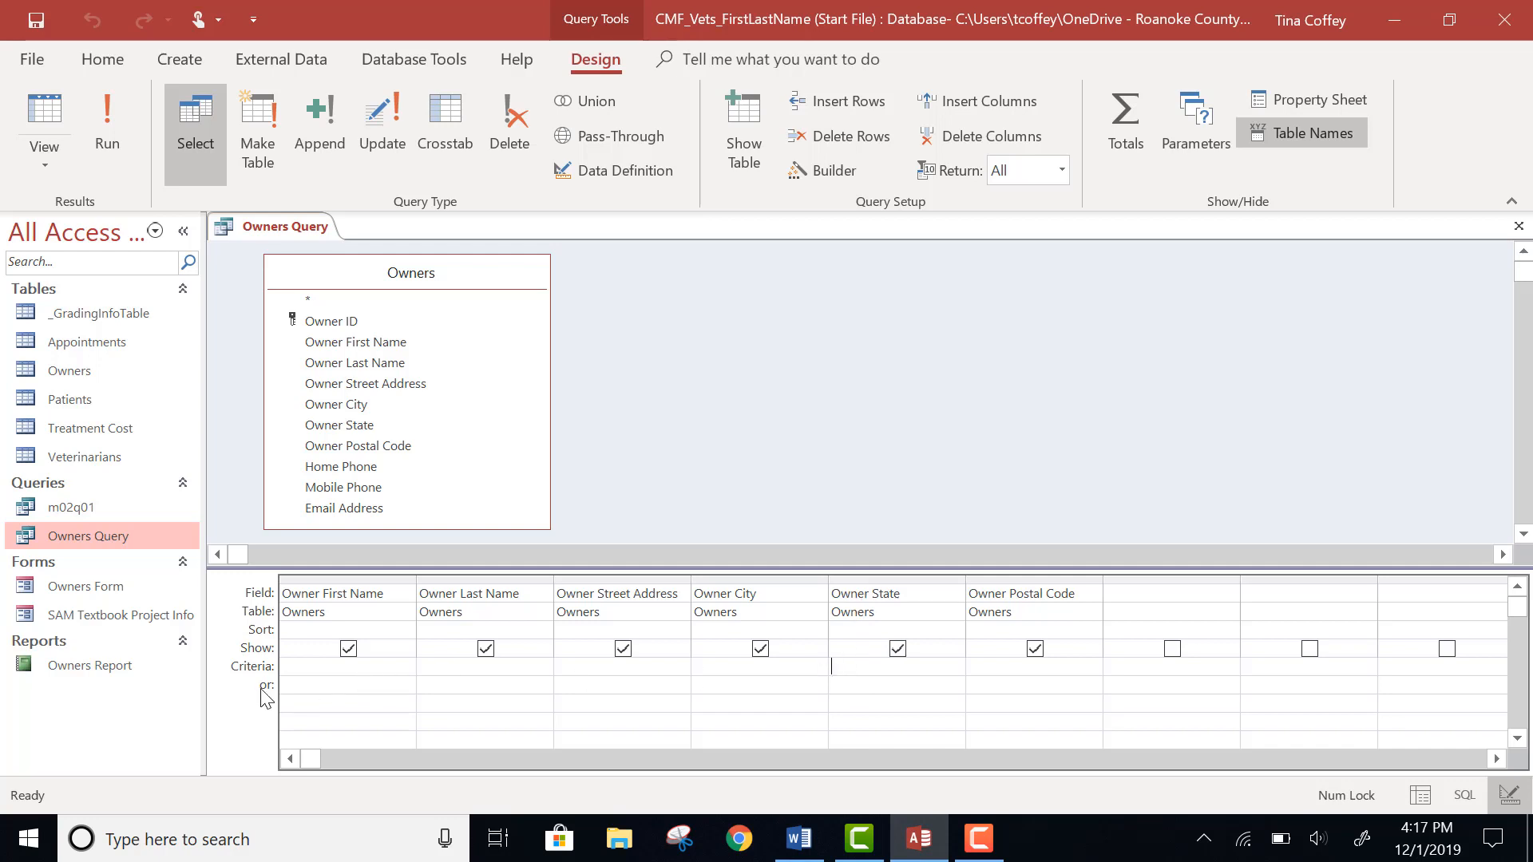
type("U*")
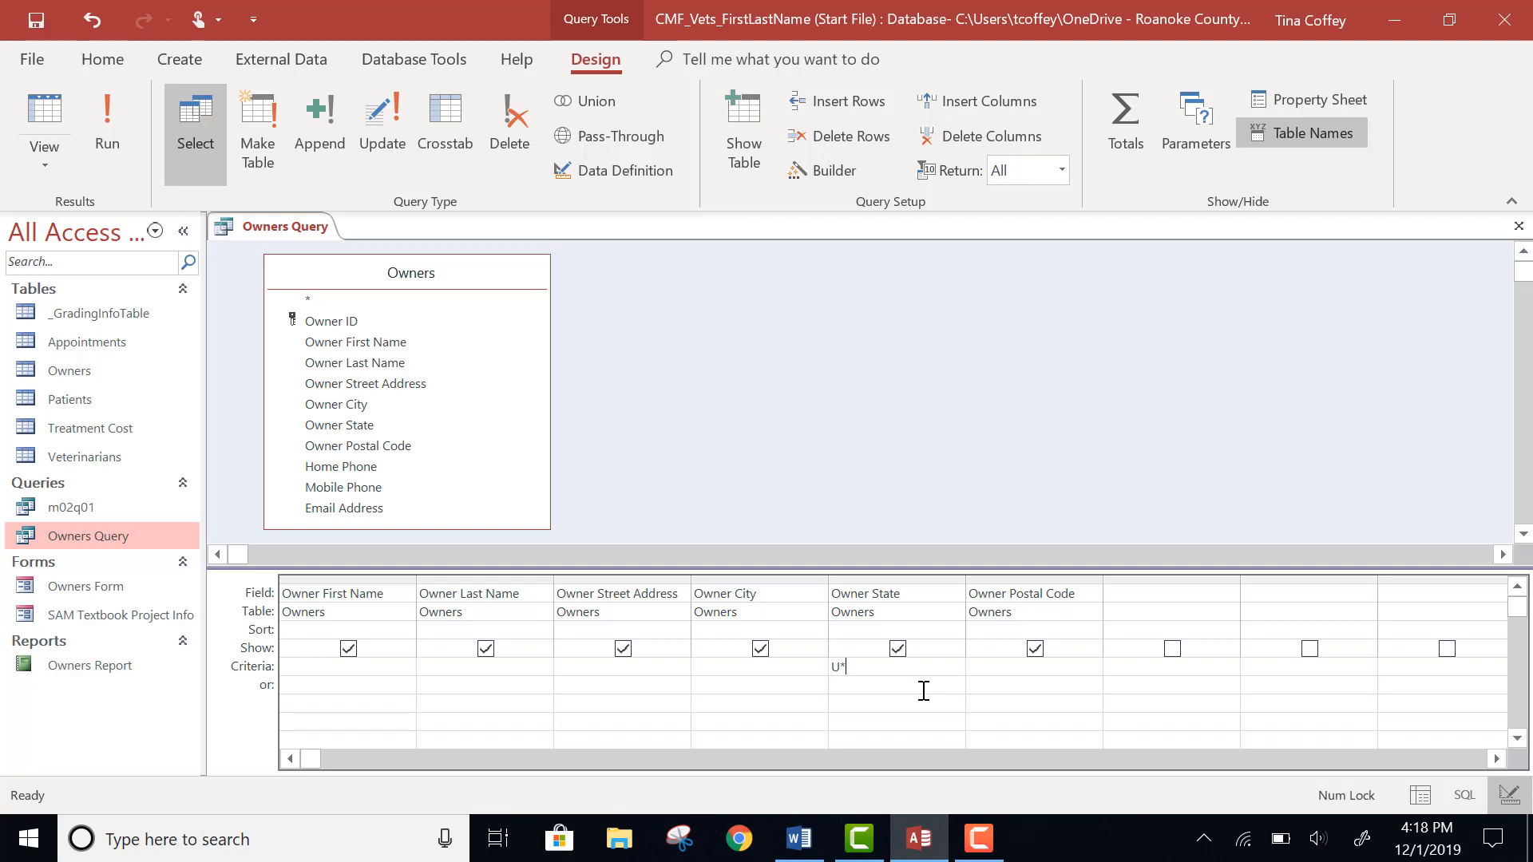
left_click(111, 144)
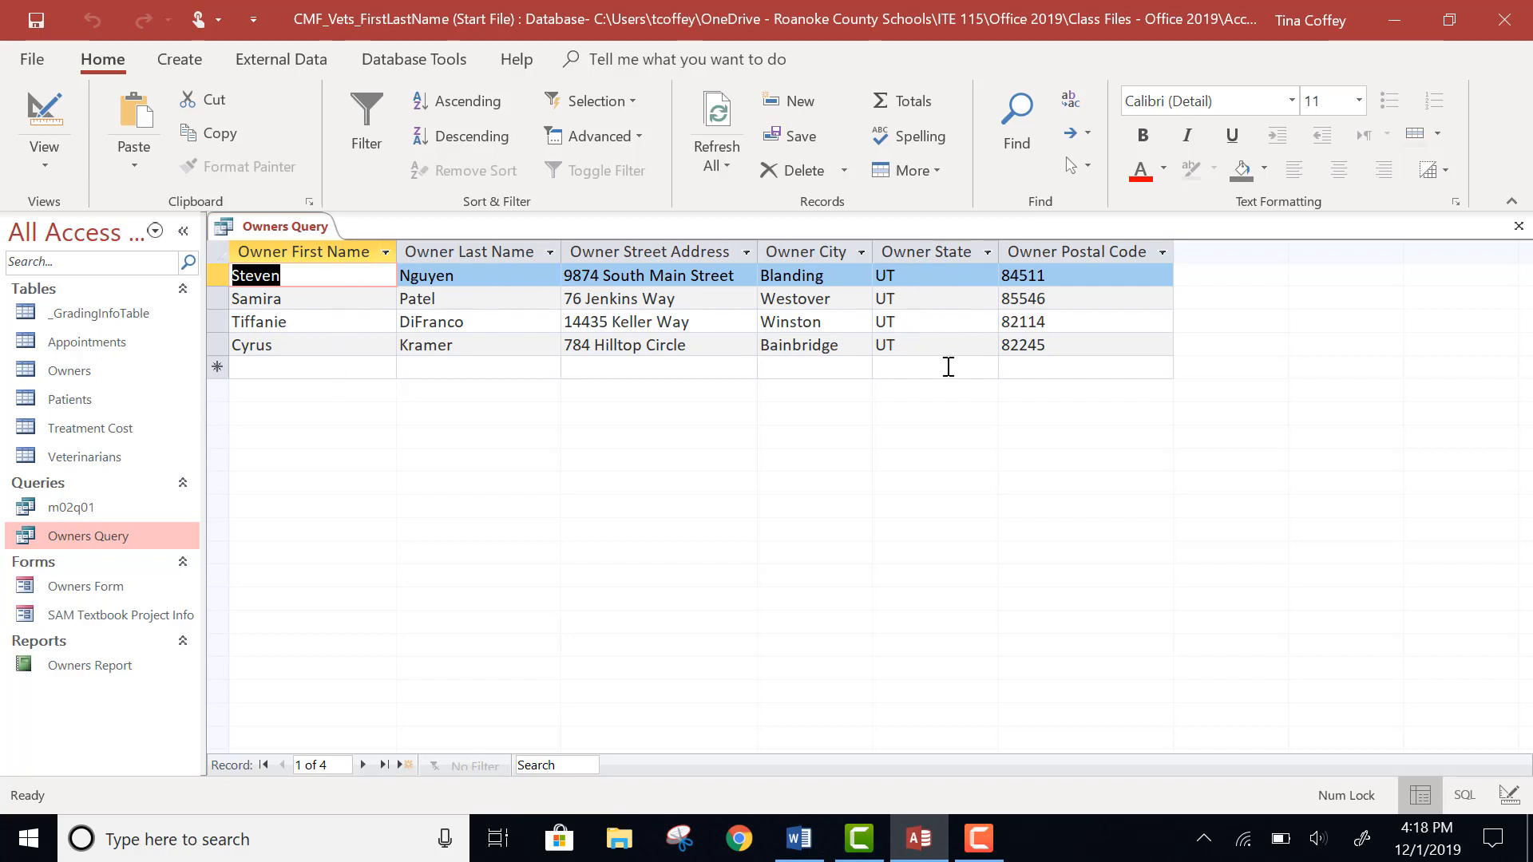
Return Owners Query to Design View, replace the Owner State criterion with C* and run the query.
left_click(59, 166)
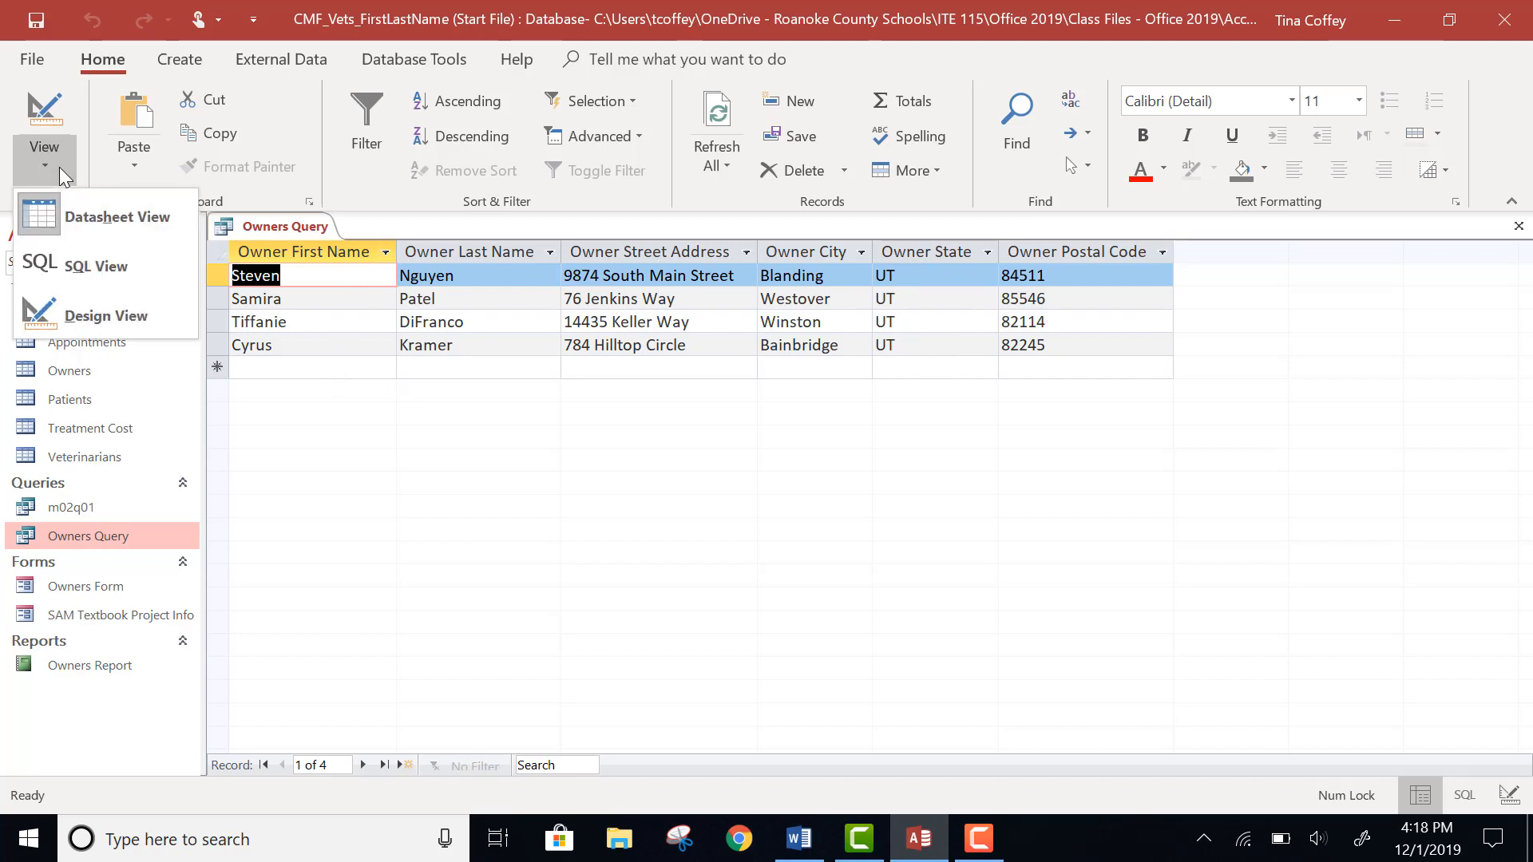
left_click(81, 314)
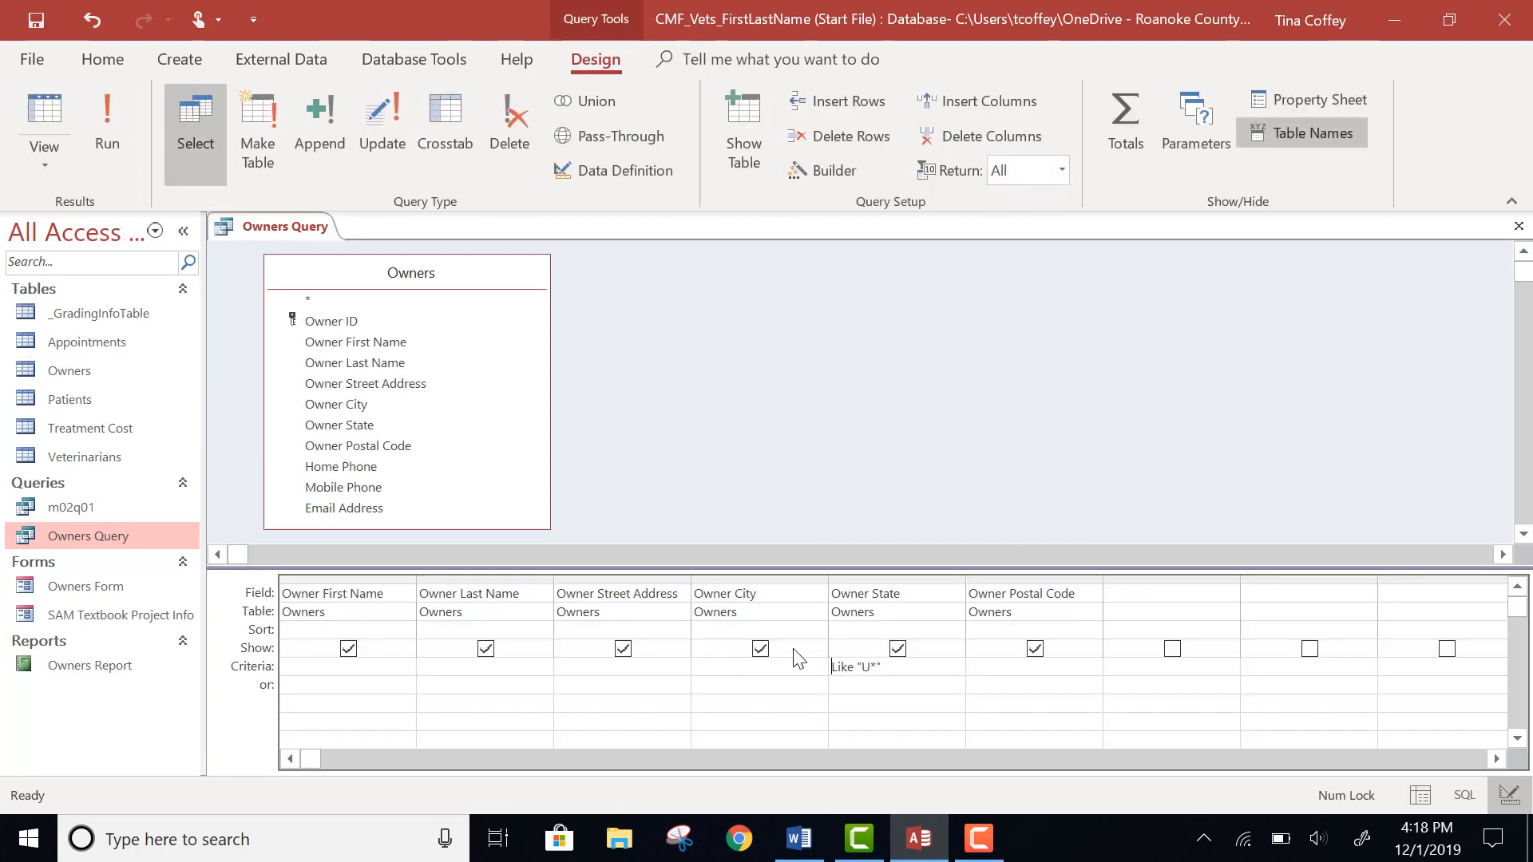
left_click_drag(879, 666, 823, 666)
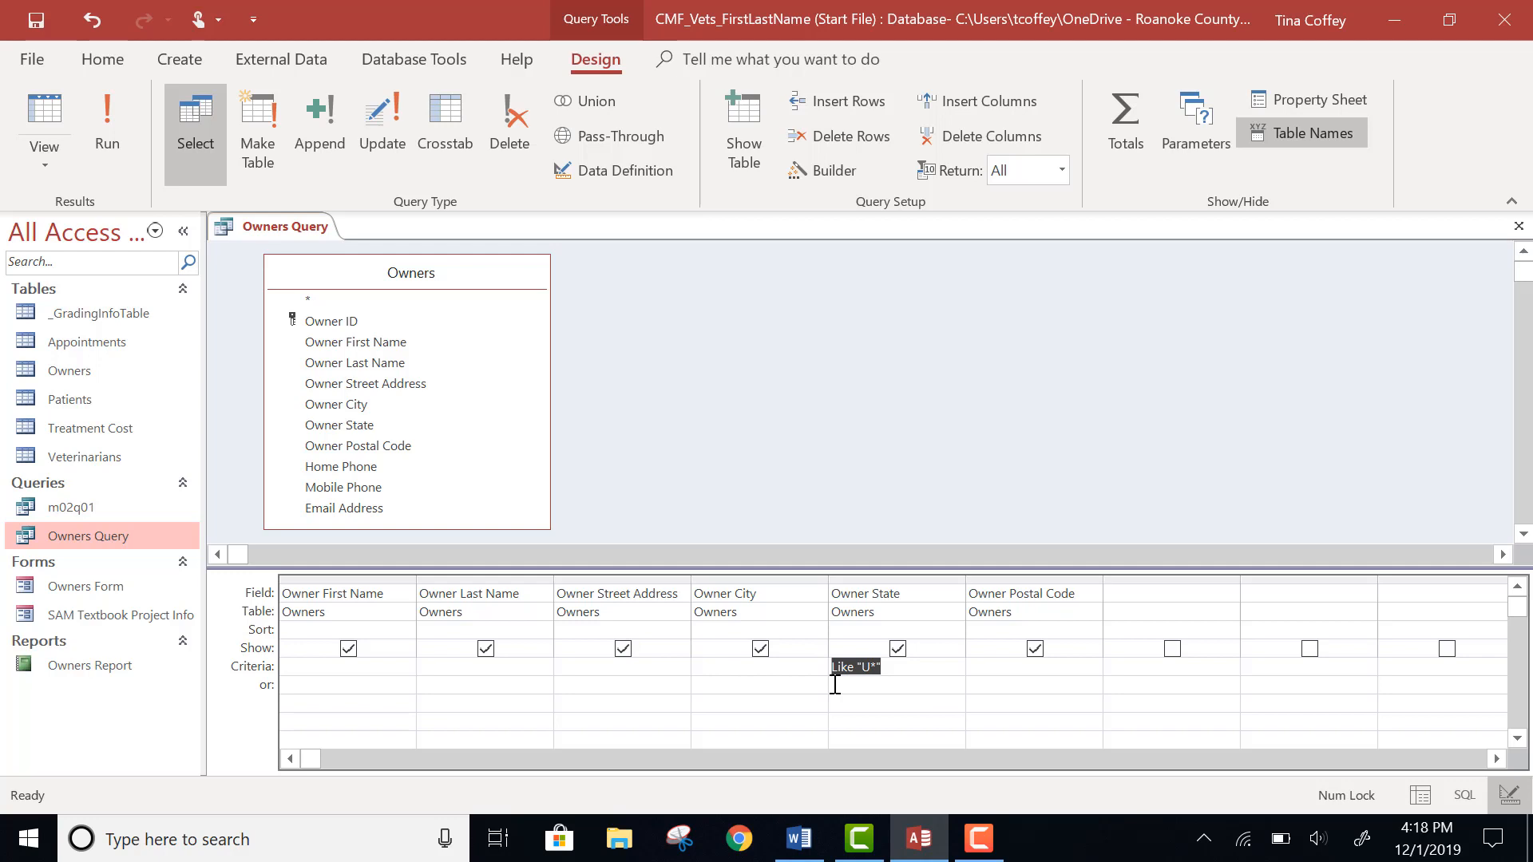
key("Delete")
type("C*")
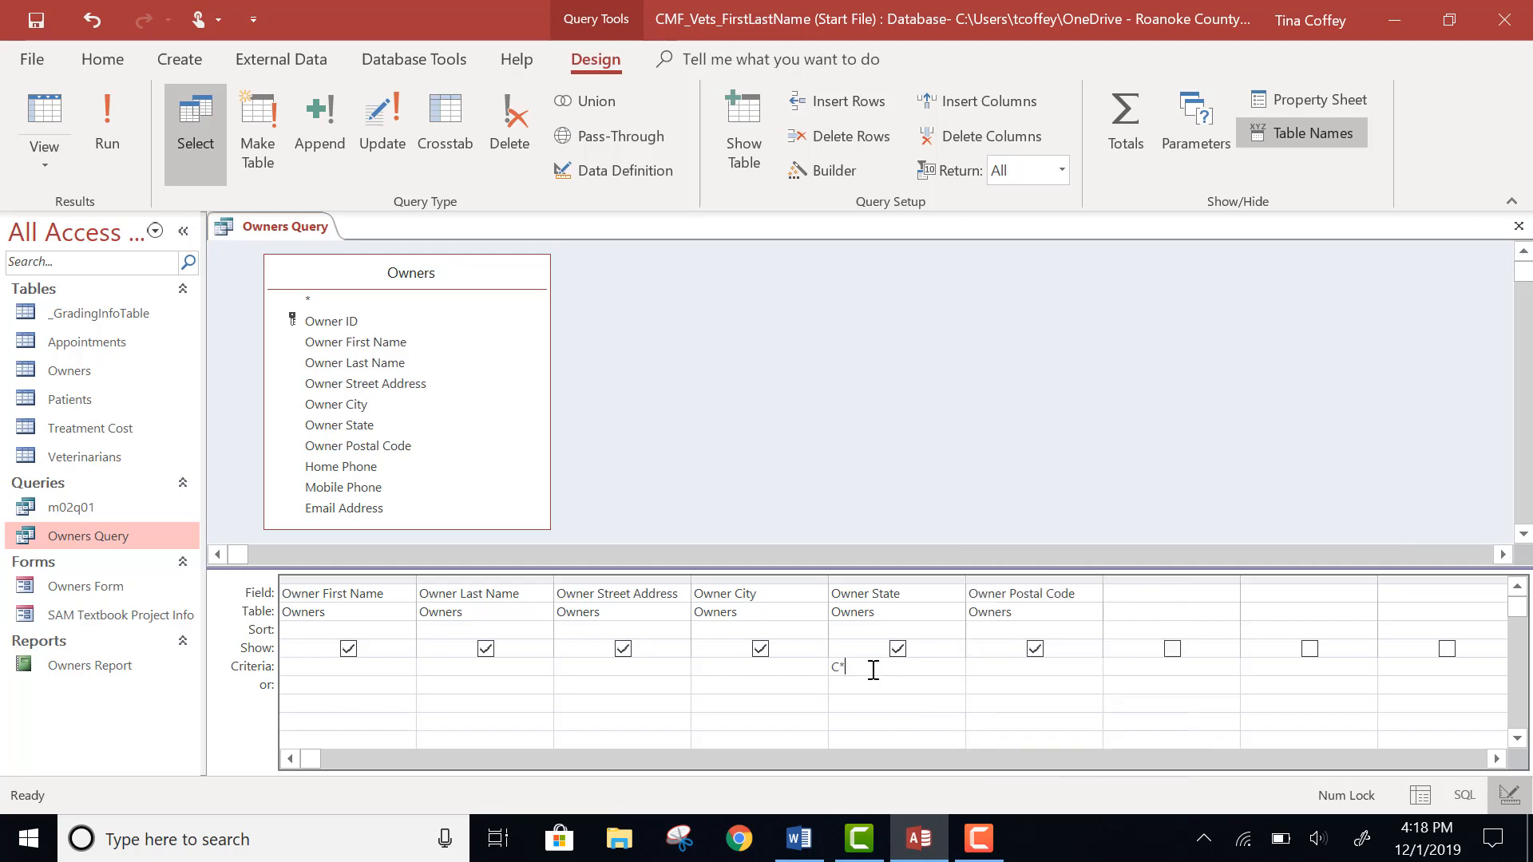
left_click(107, 132)
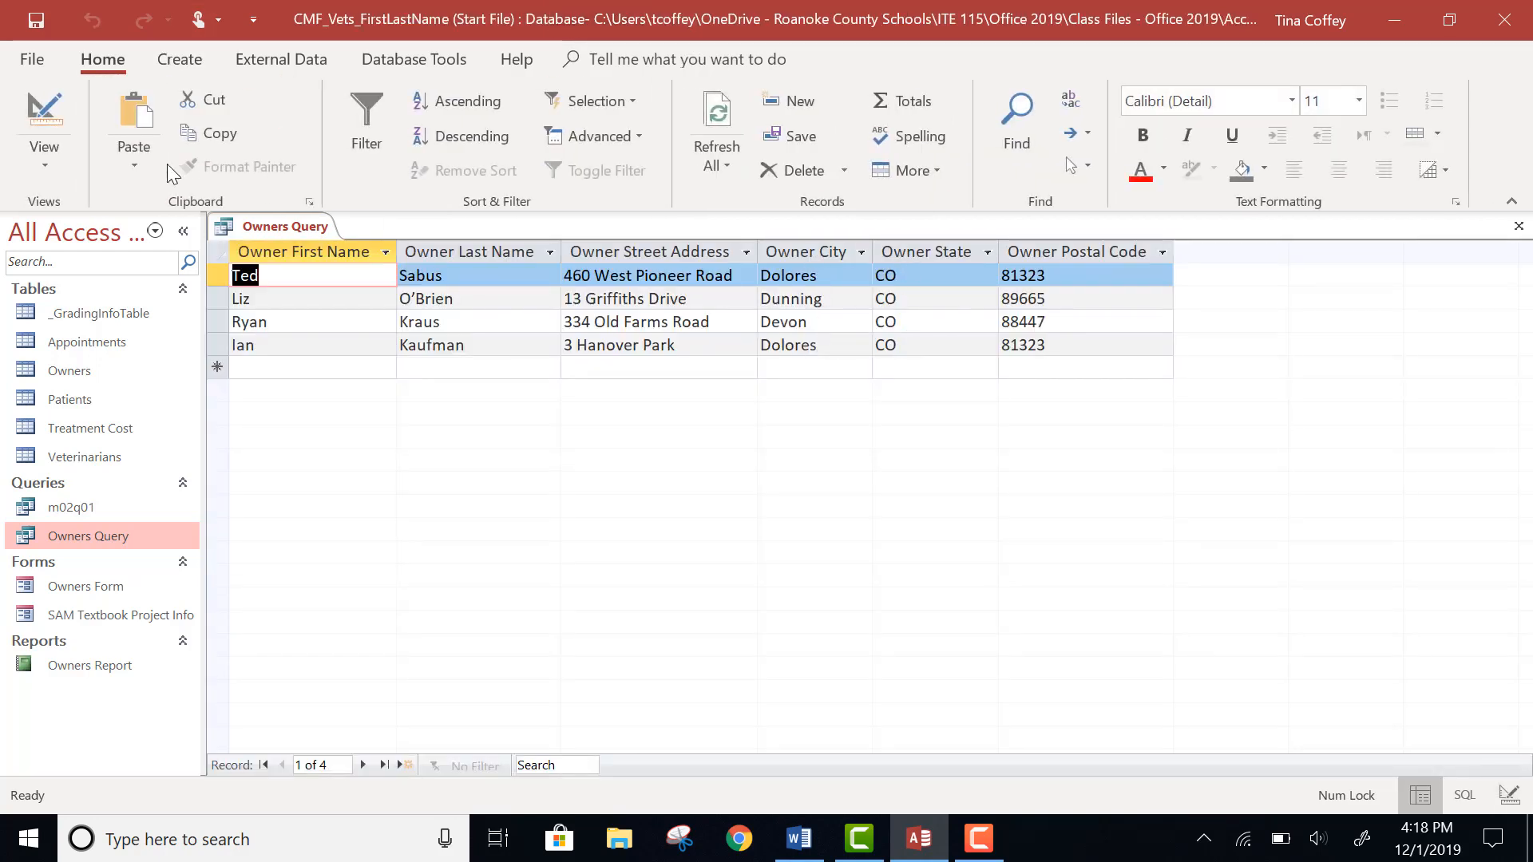
Remove the Owner State criterion in Design View, set the Owner Last Name criterion to K* and run the query.
left_click(35, 165)
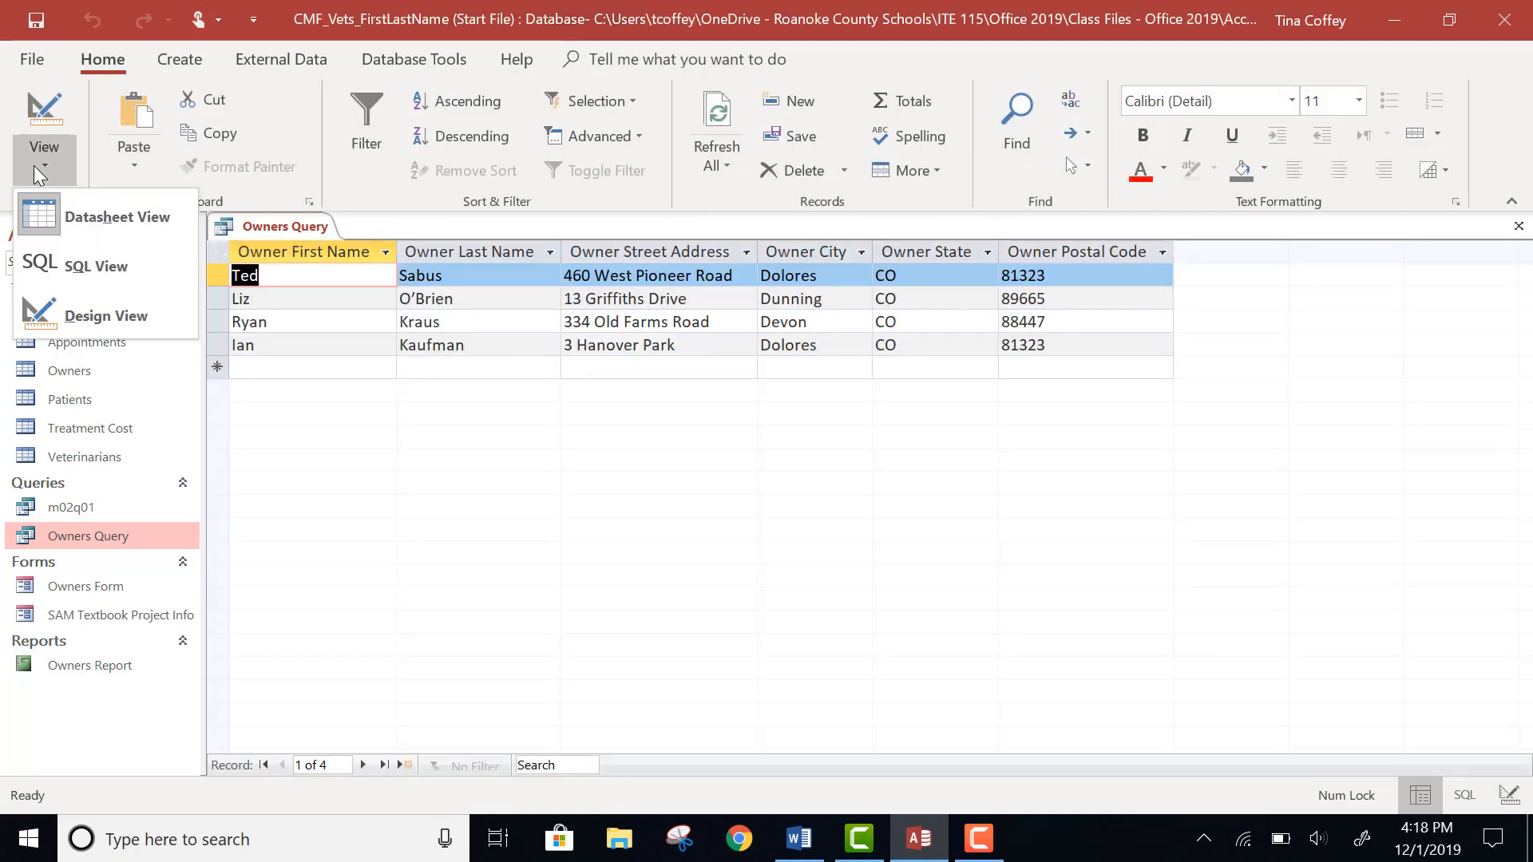
left_click(97, 319)
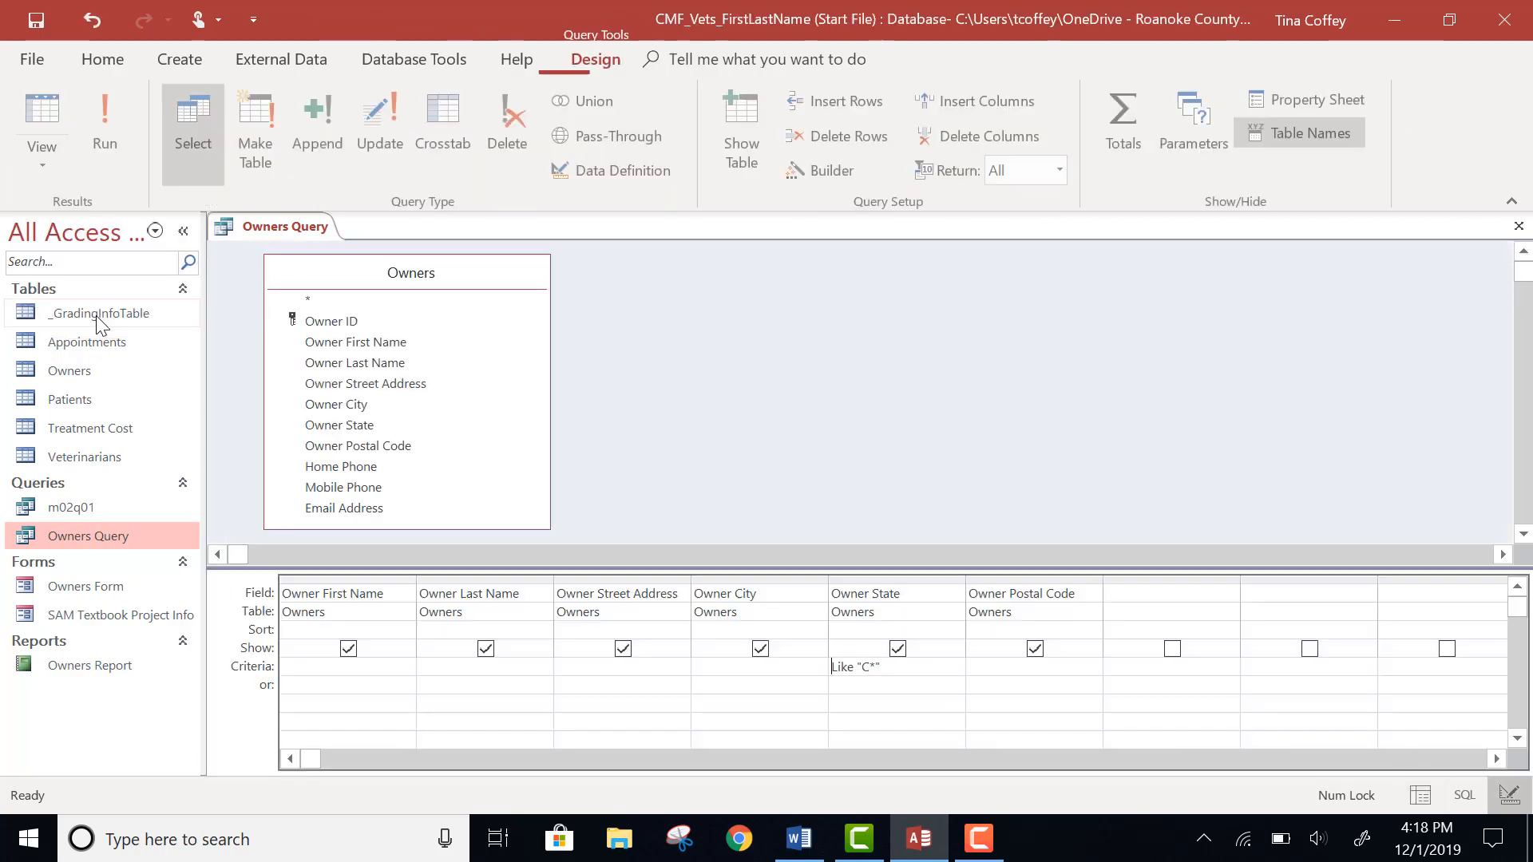
left_click_drag(877, 669, 799, 667)
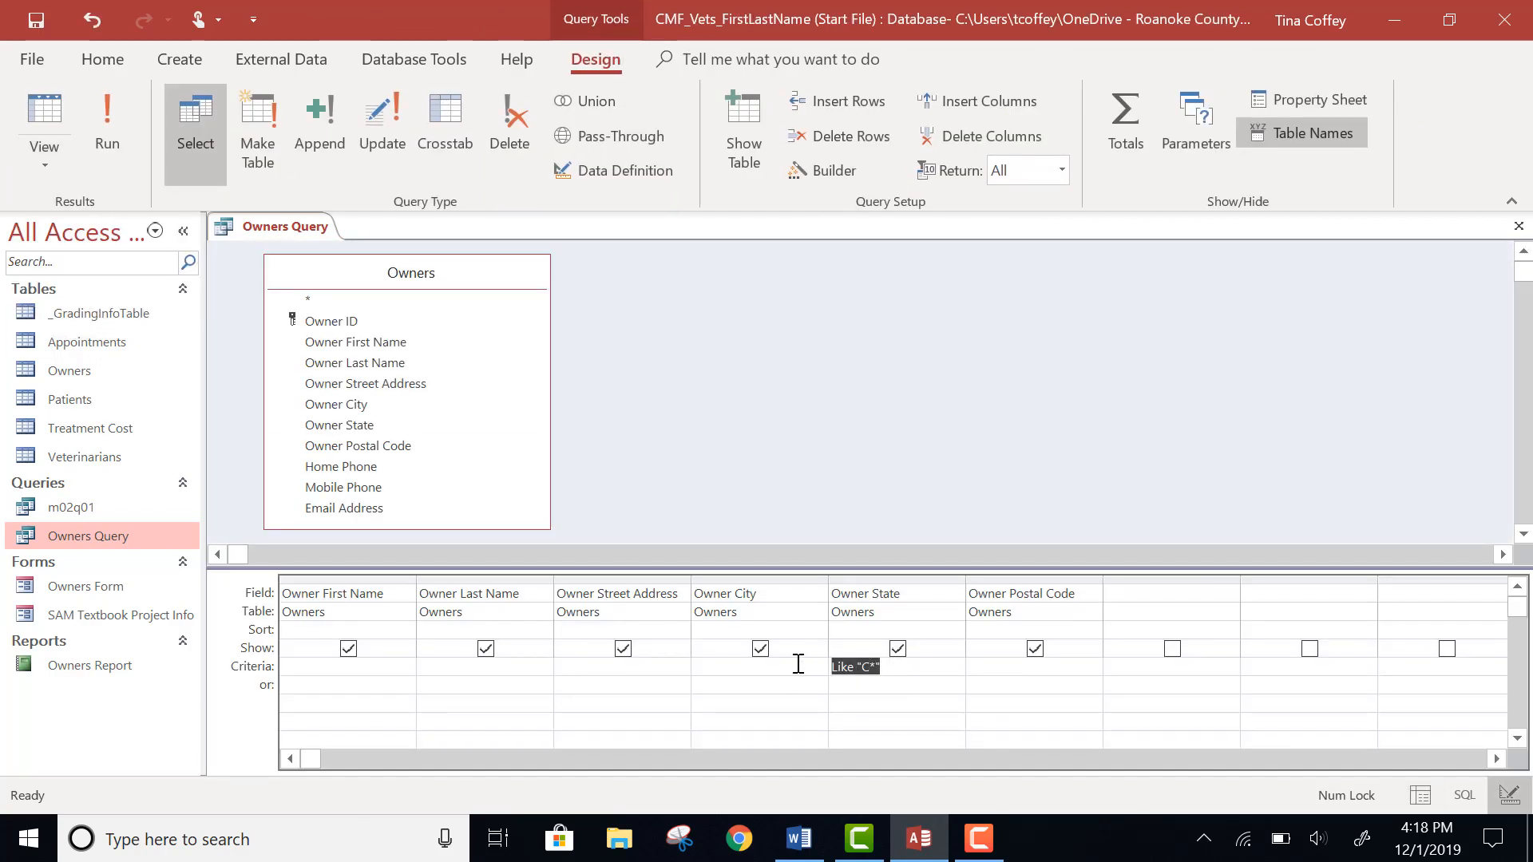
key("Delete")
left_click(123, 141)
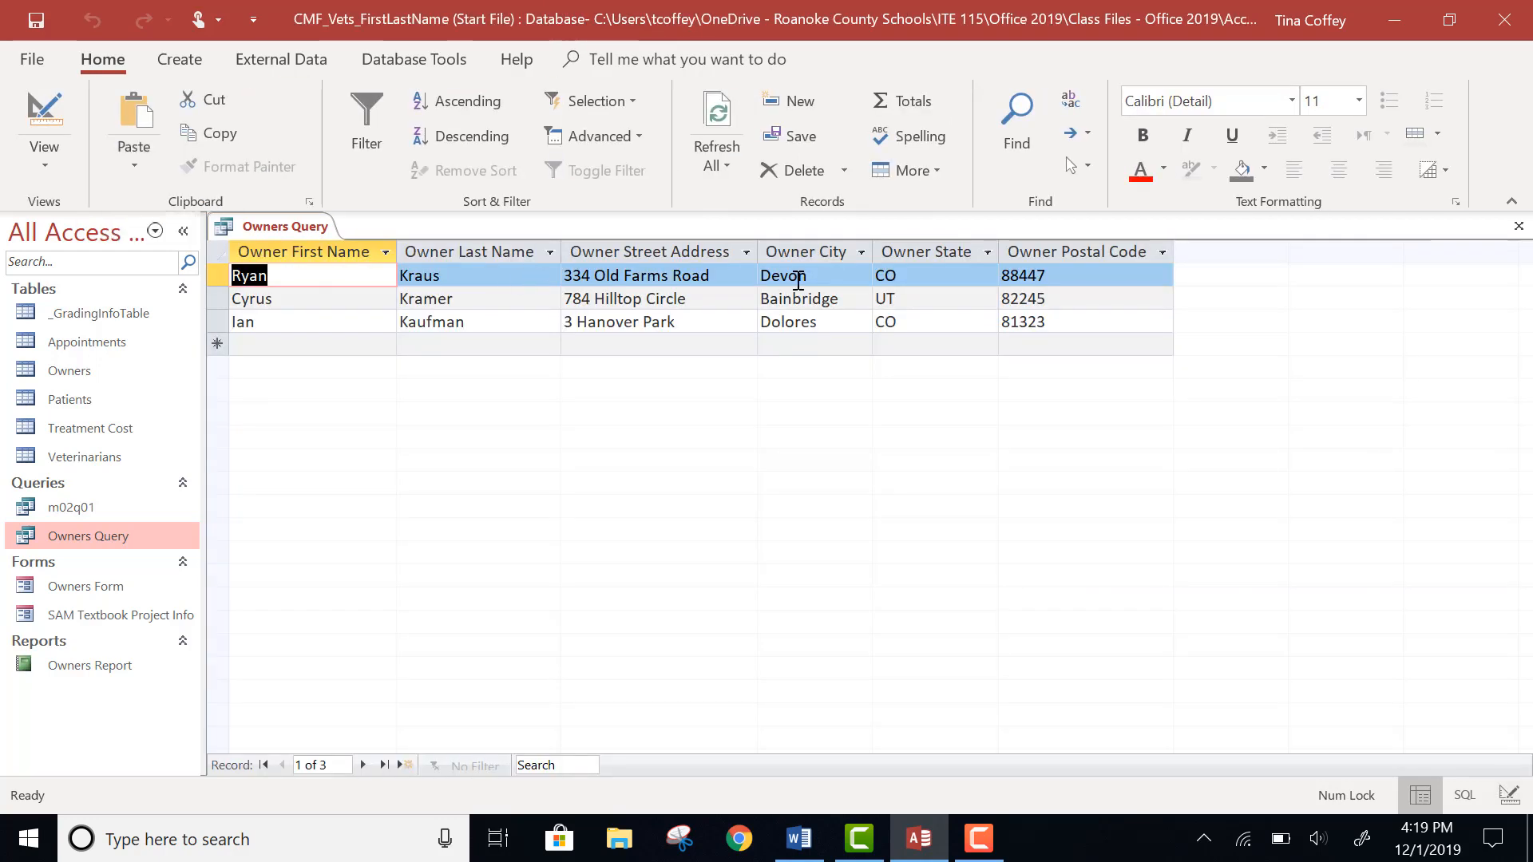
Clear the Owner Last Name criterion in Design View, set the Owner State criterion to U* and run the query.
left_click(44, 159)
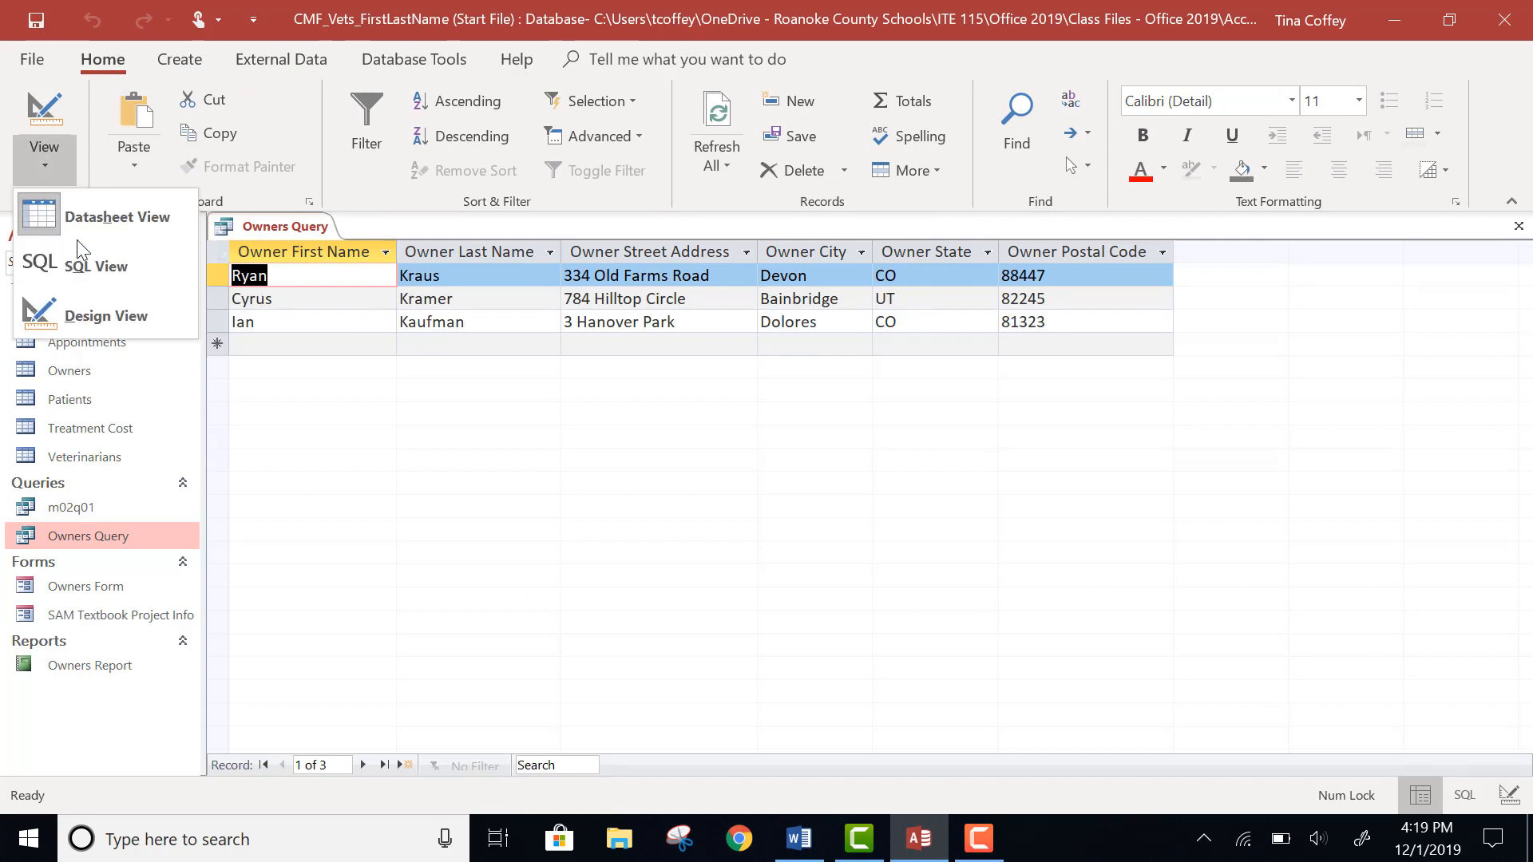
left_click(104, 310)
left_click_drag(484, 671, 367, 665)
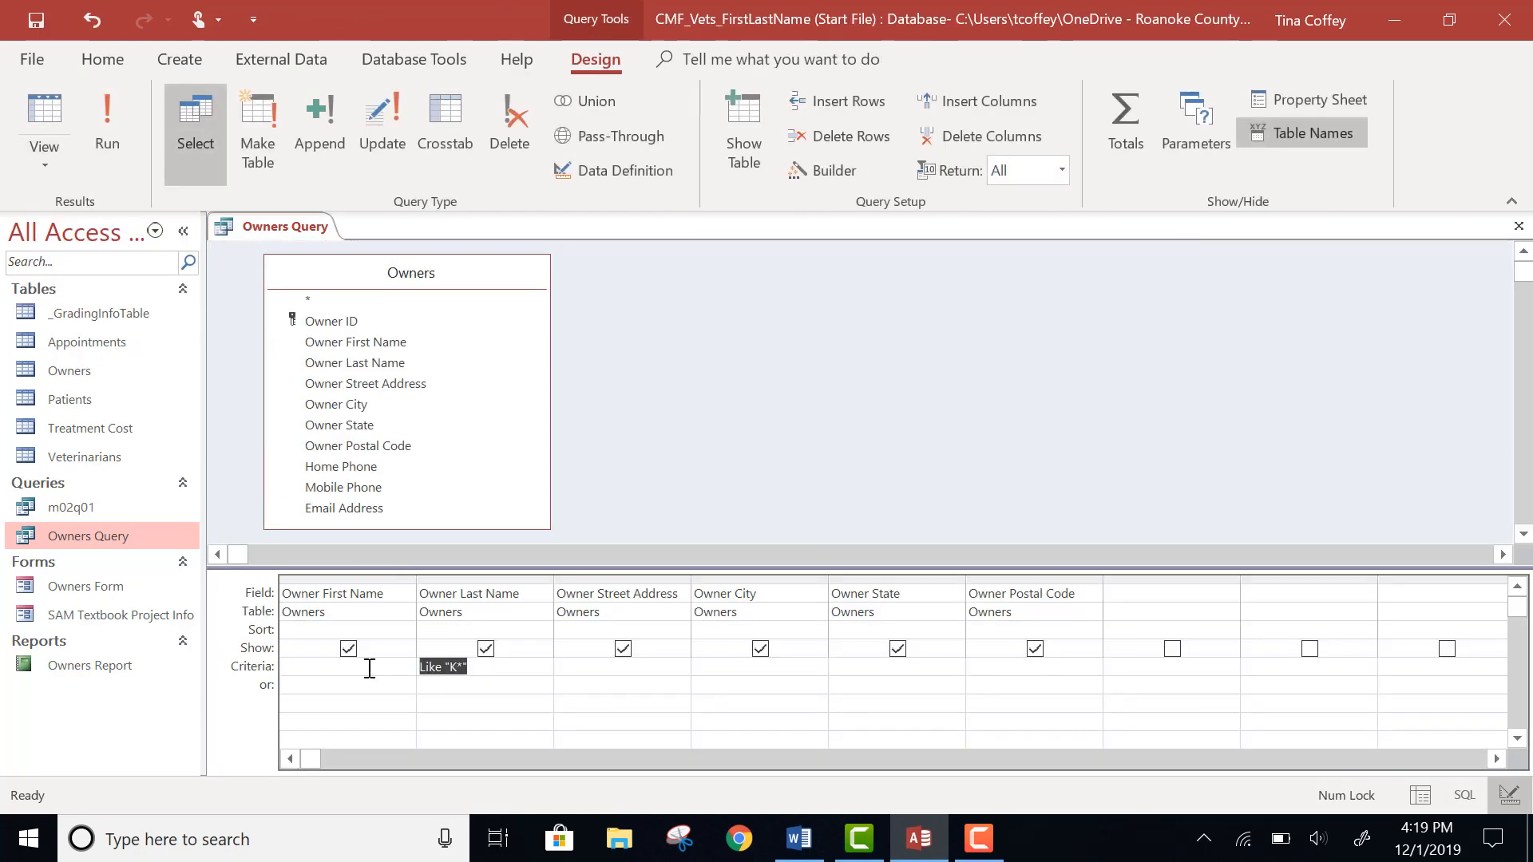
key("Delete")
left_click(888, 670)
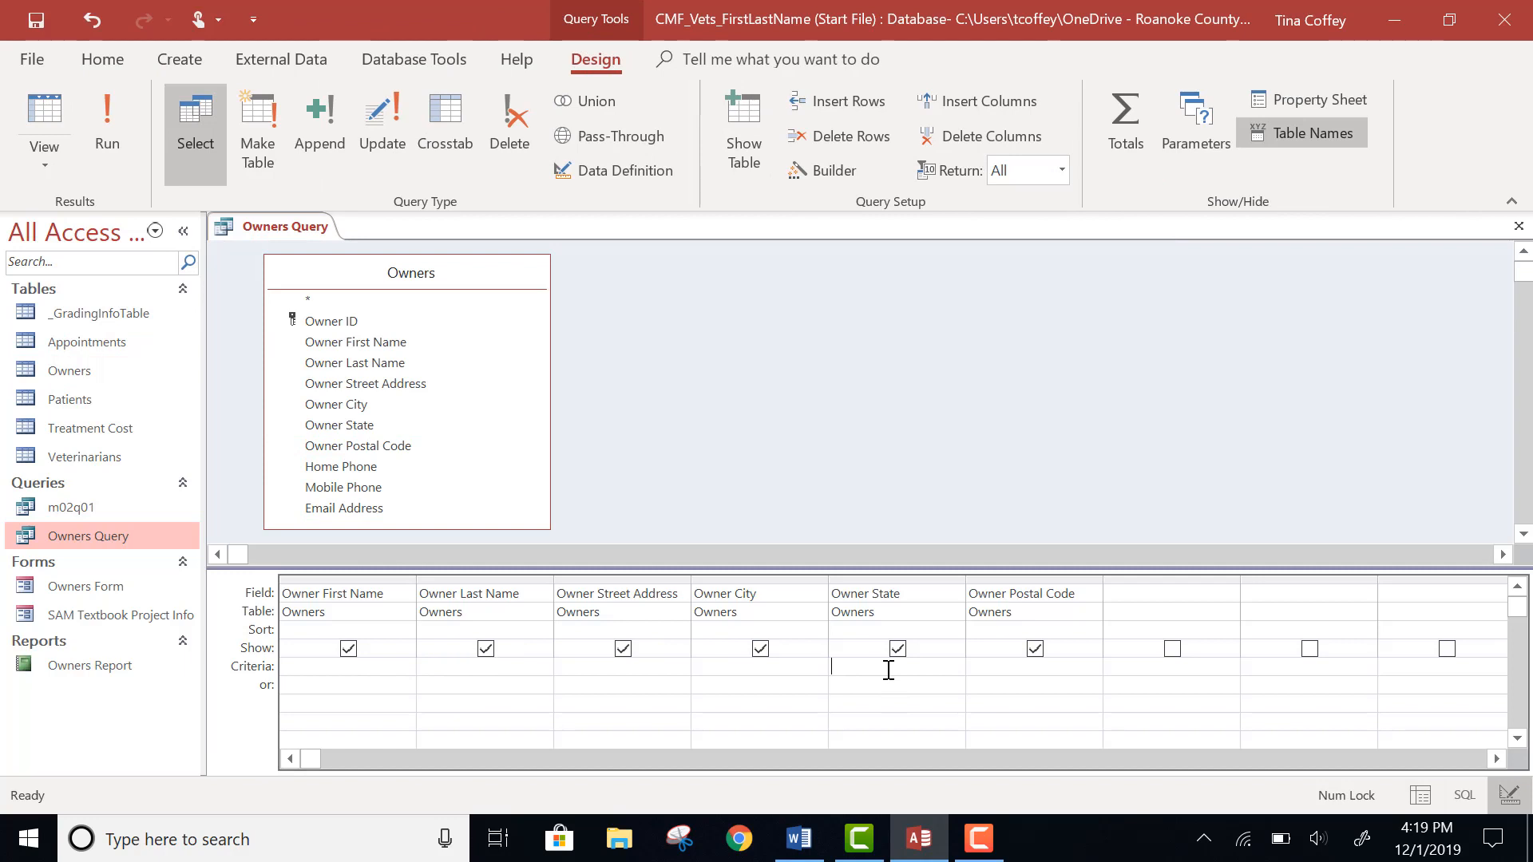
type("U")
type("T")
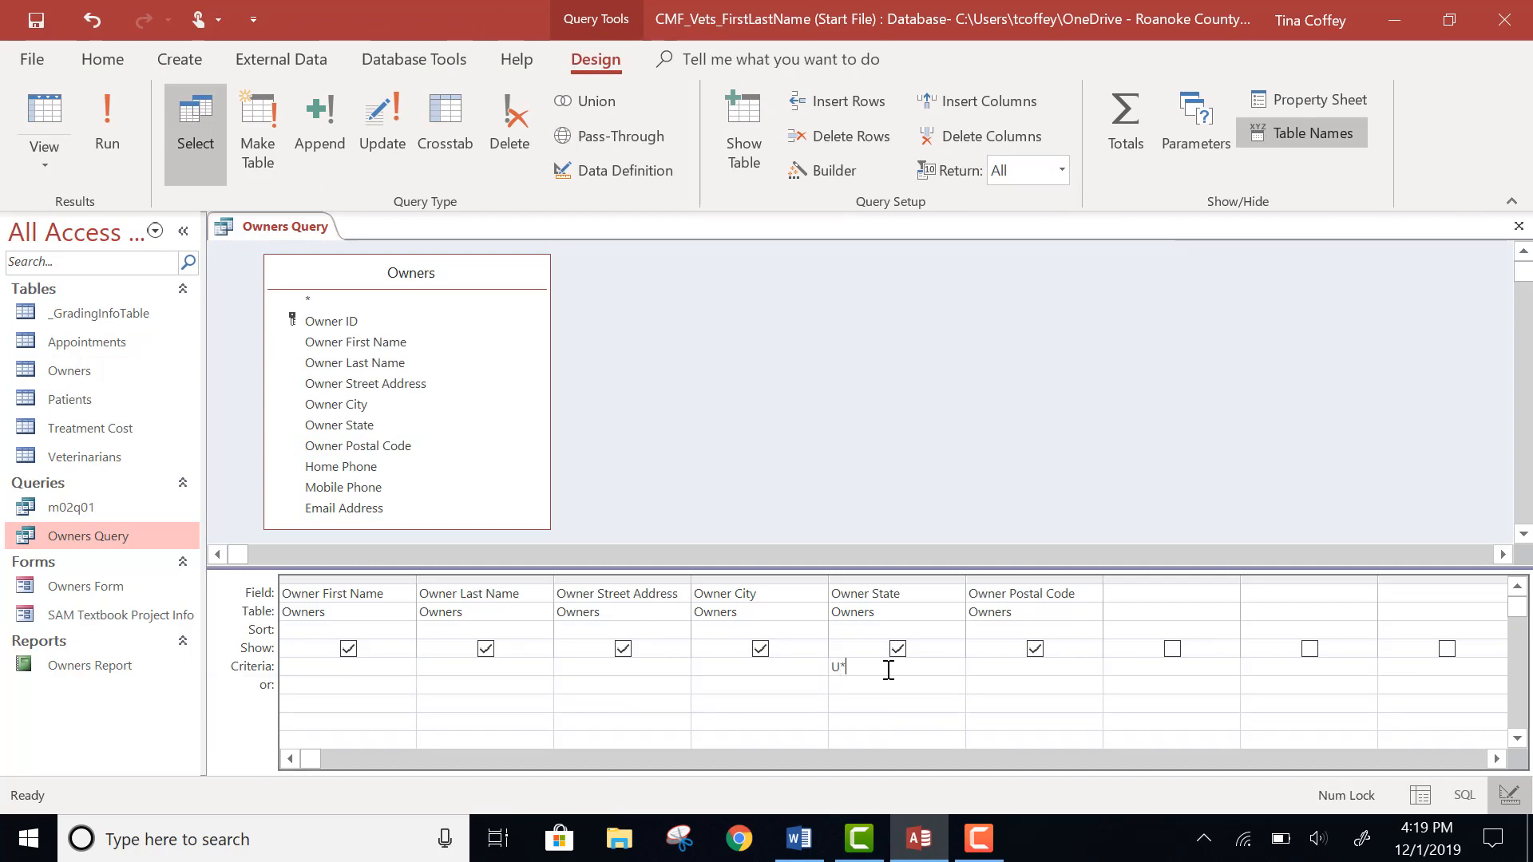
left_click(122, 142)
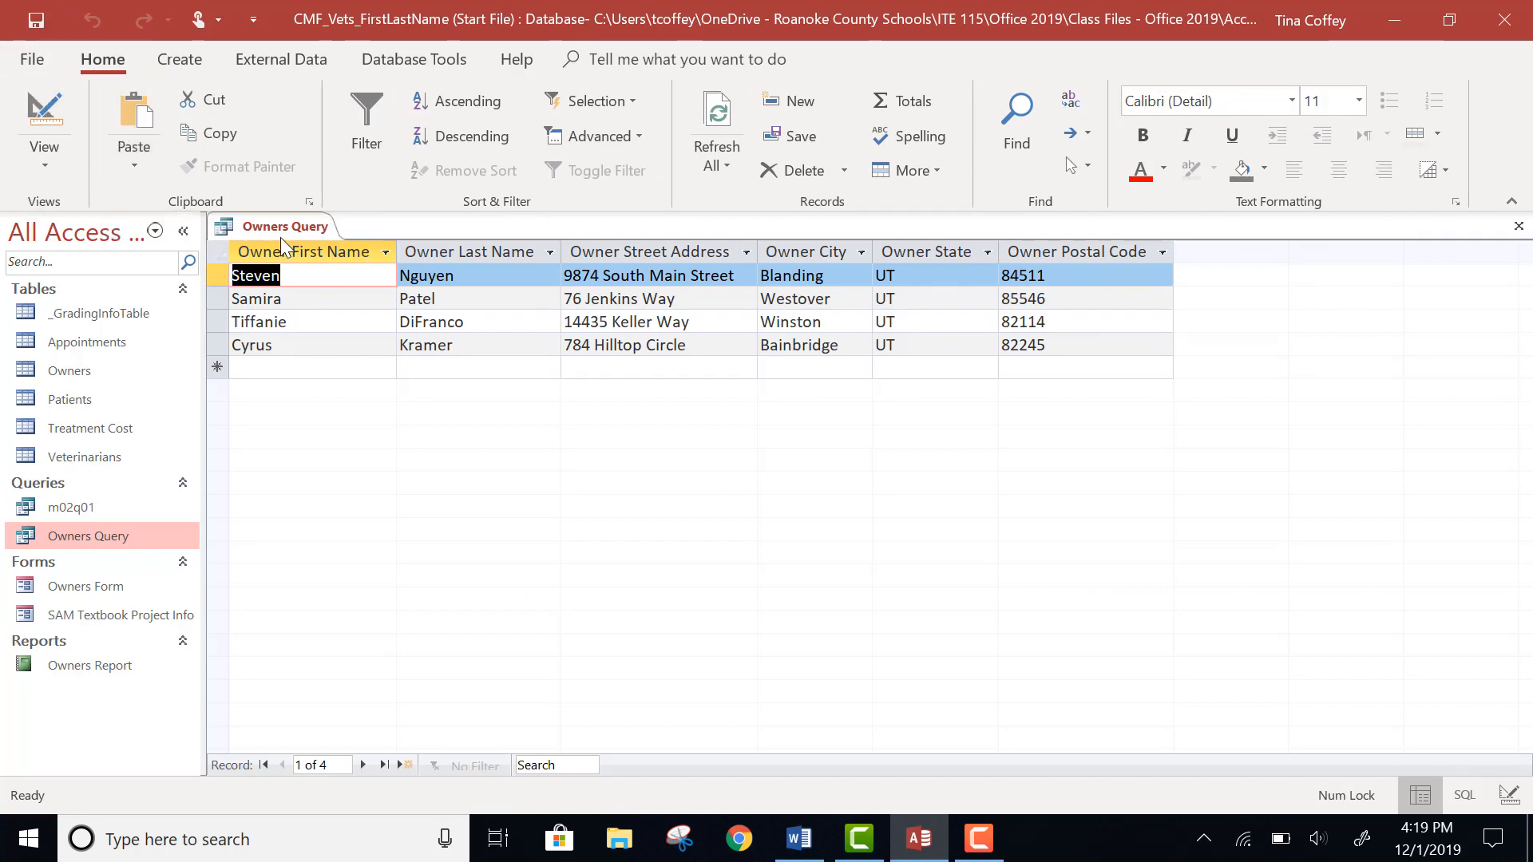
Save a copy of the filtered Owners Query as a new query named m02q02.
left_click(36, 64)
left_click(54, 263)
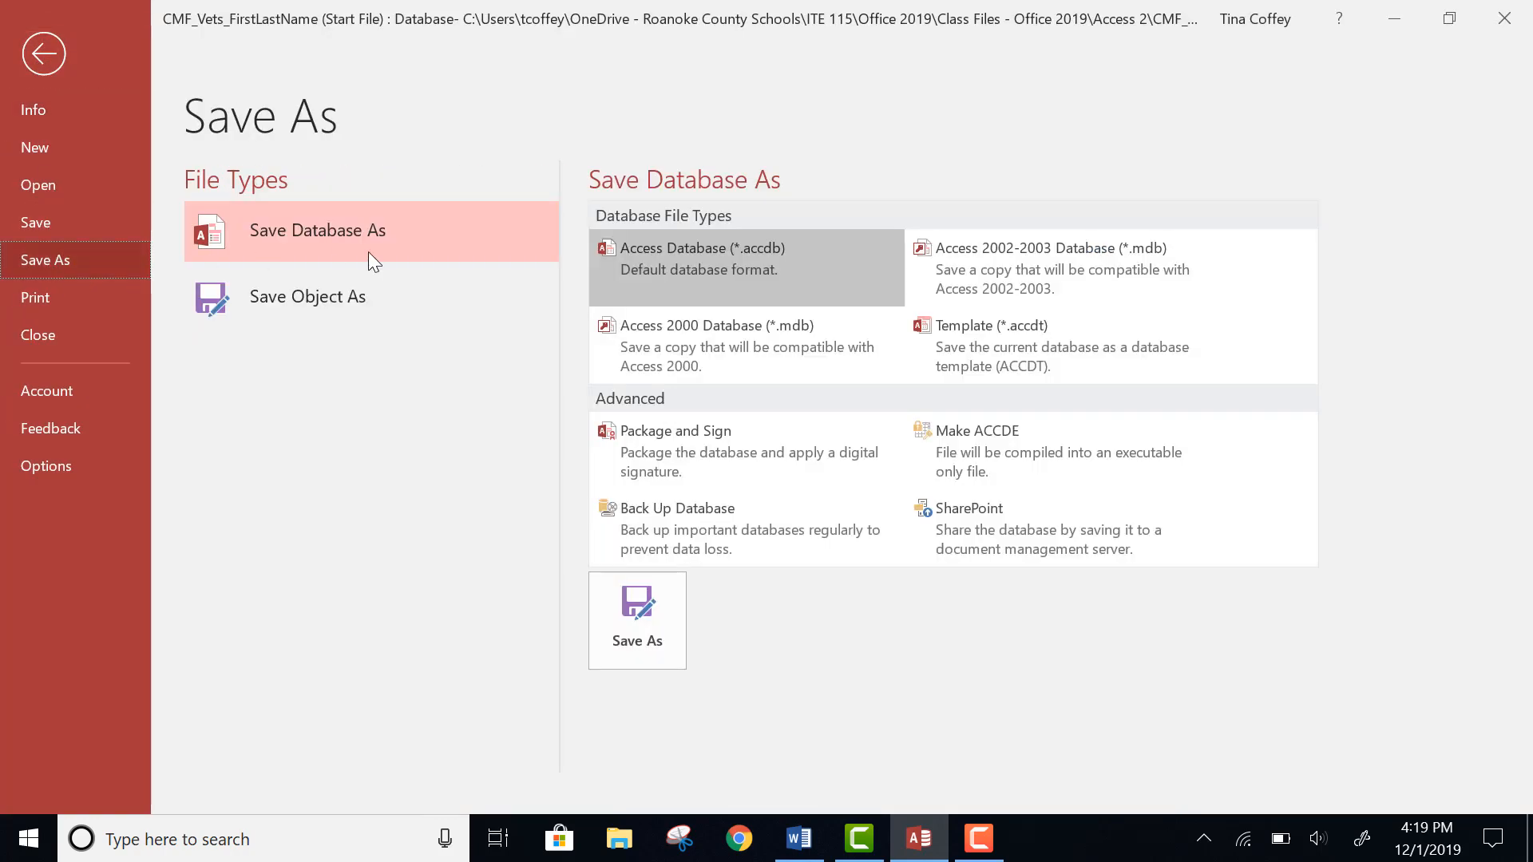
left_click(287, 309)
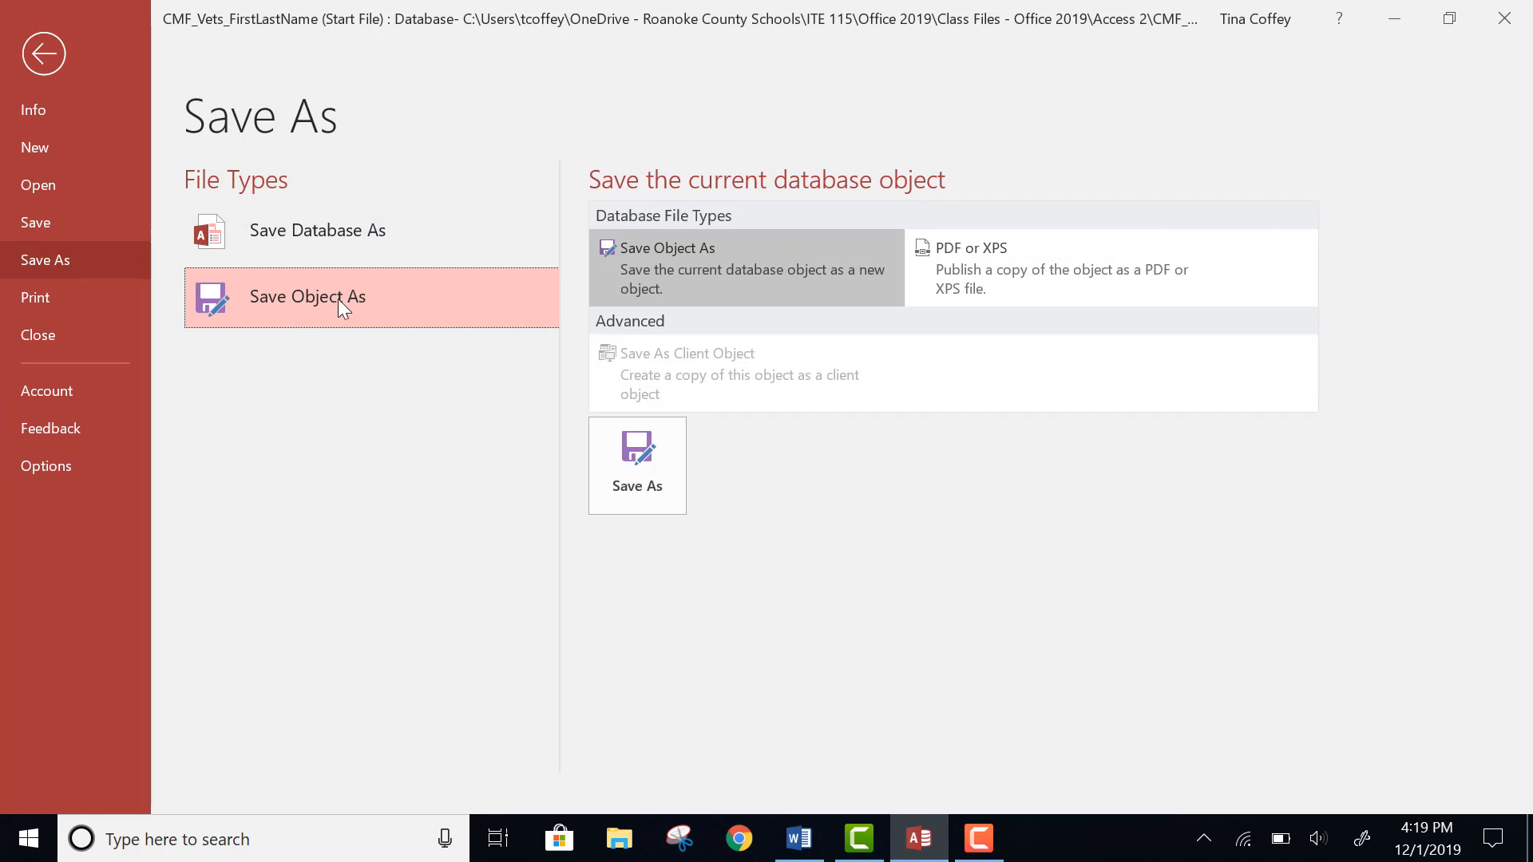
left_click(638, 472)
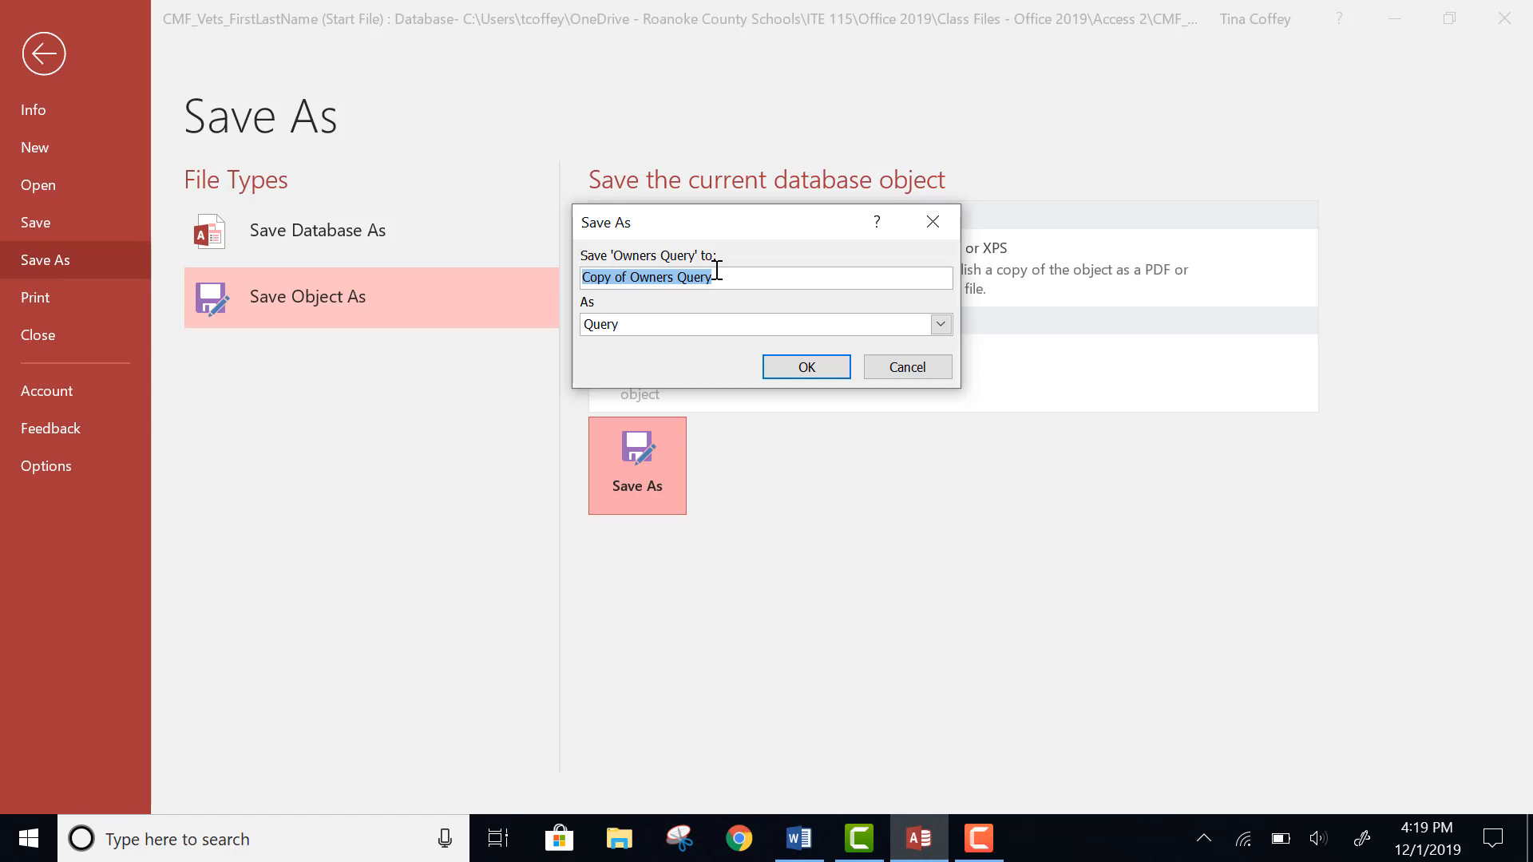
type("m02")
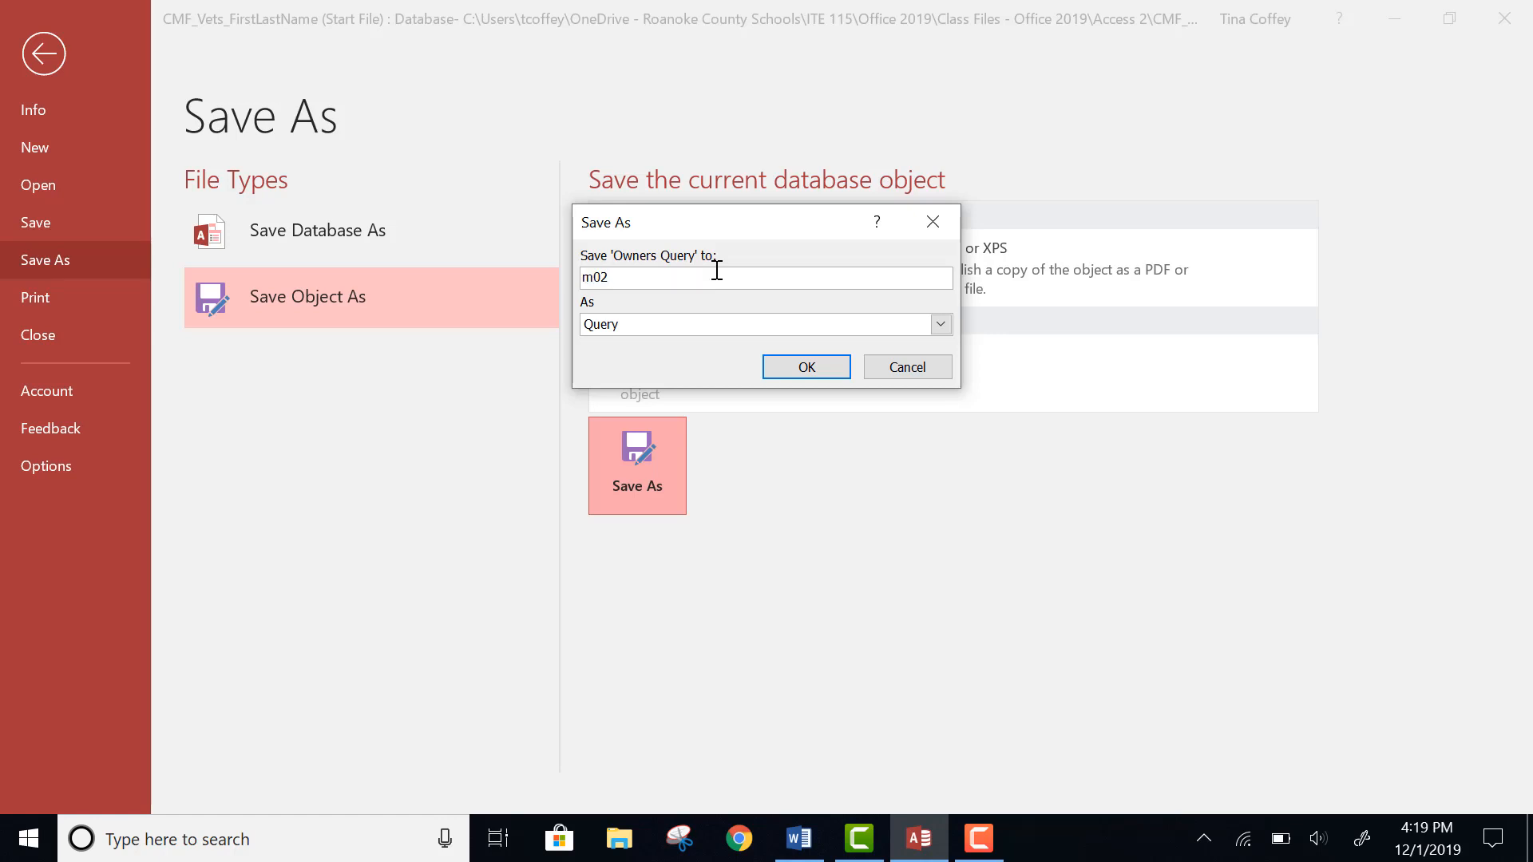
type("q02")
left_click(815, 367)
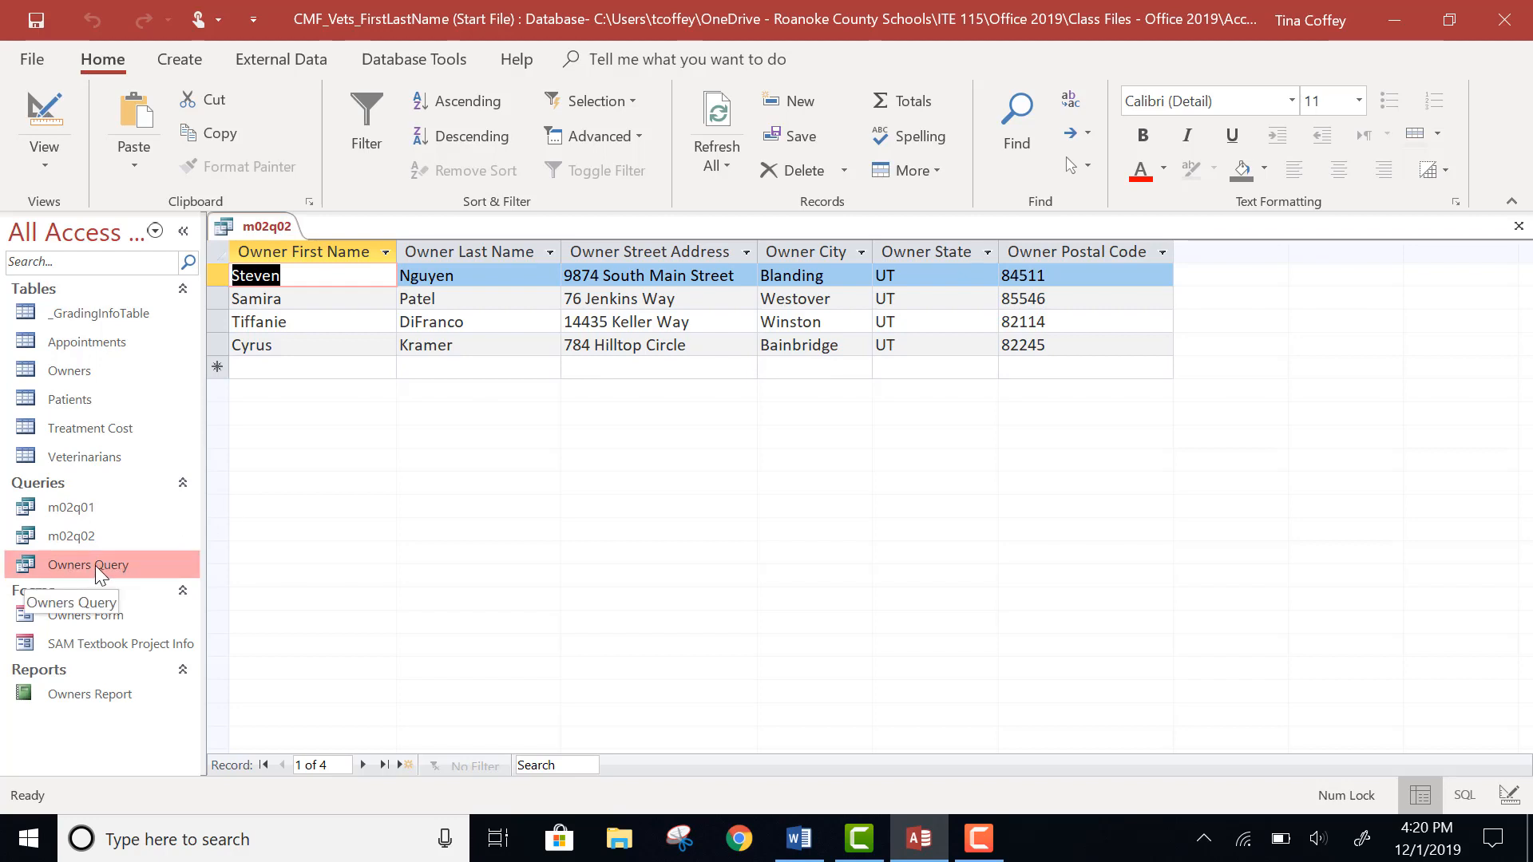
left_click(985, 847)
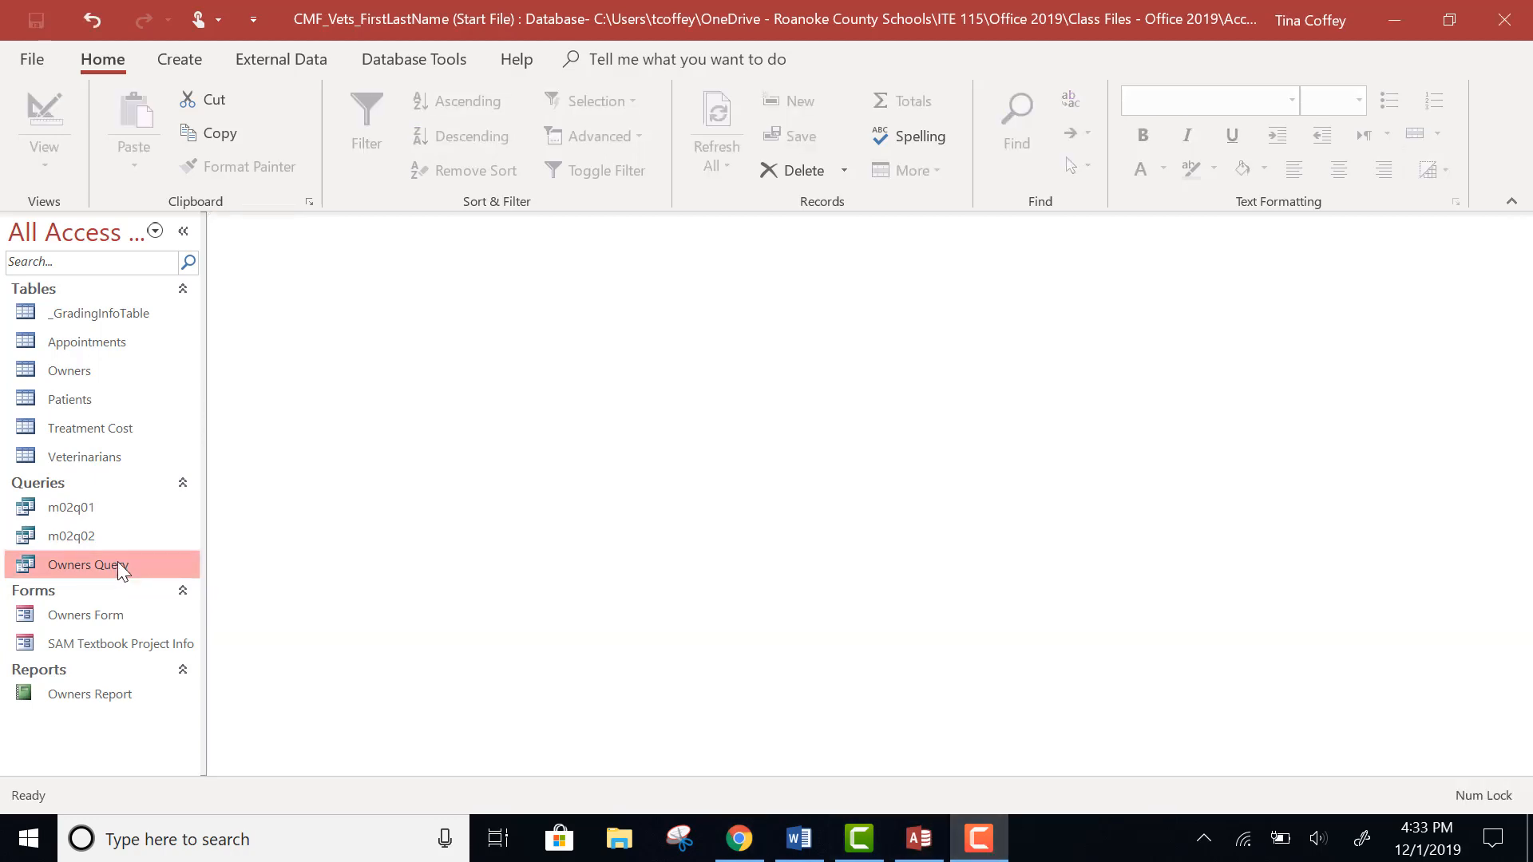
Open Owners Query in Design View, set the Owner Postal Code criterion to 813* and run the query.
right_click(118, 562)
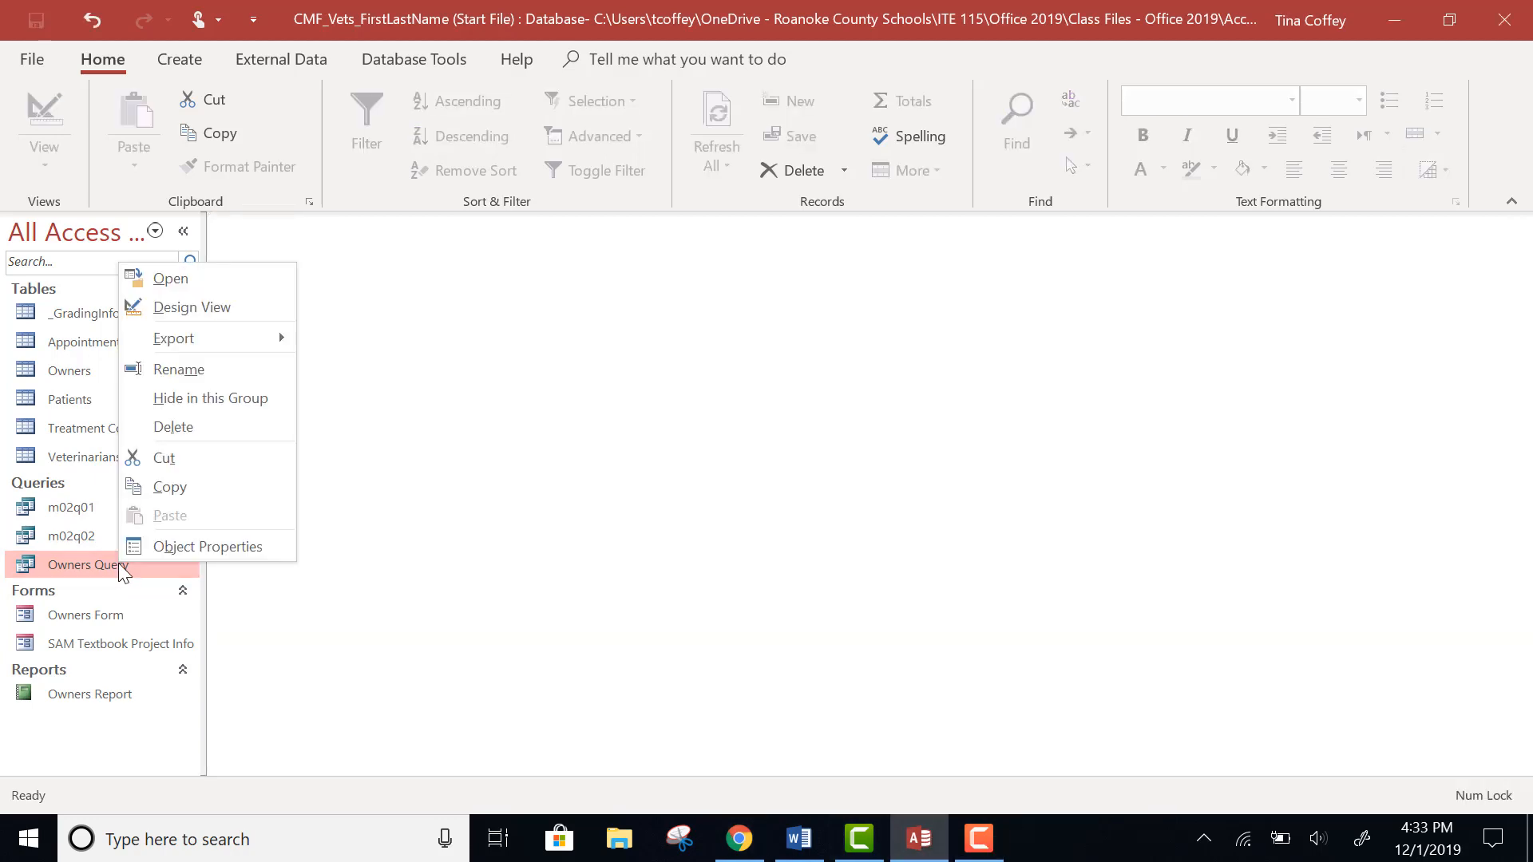
left_click(194, 305)
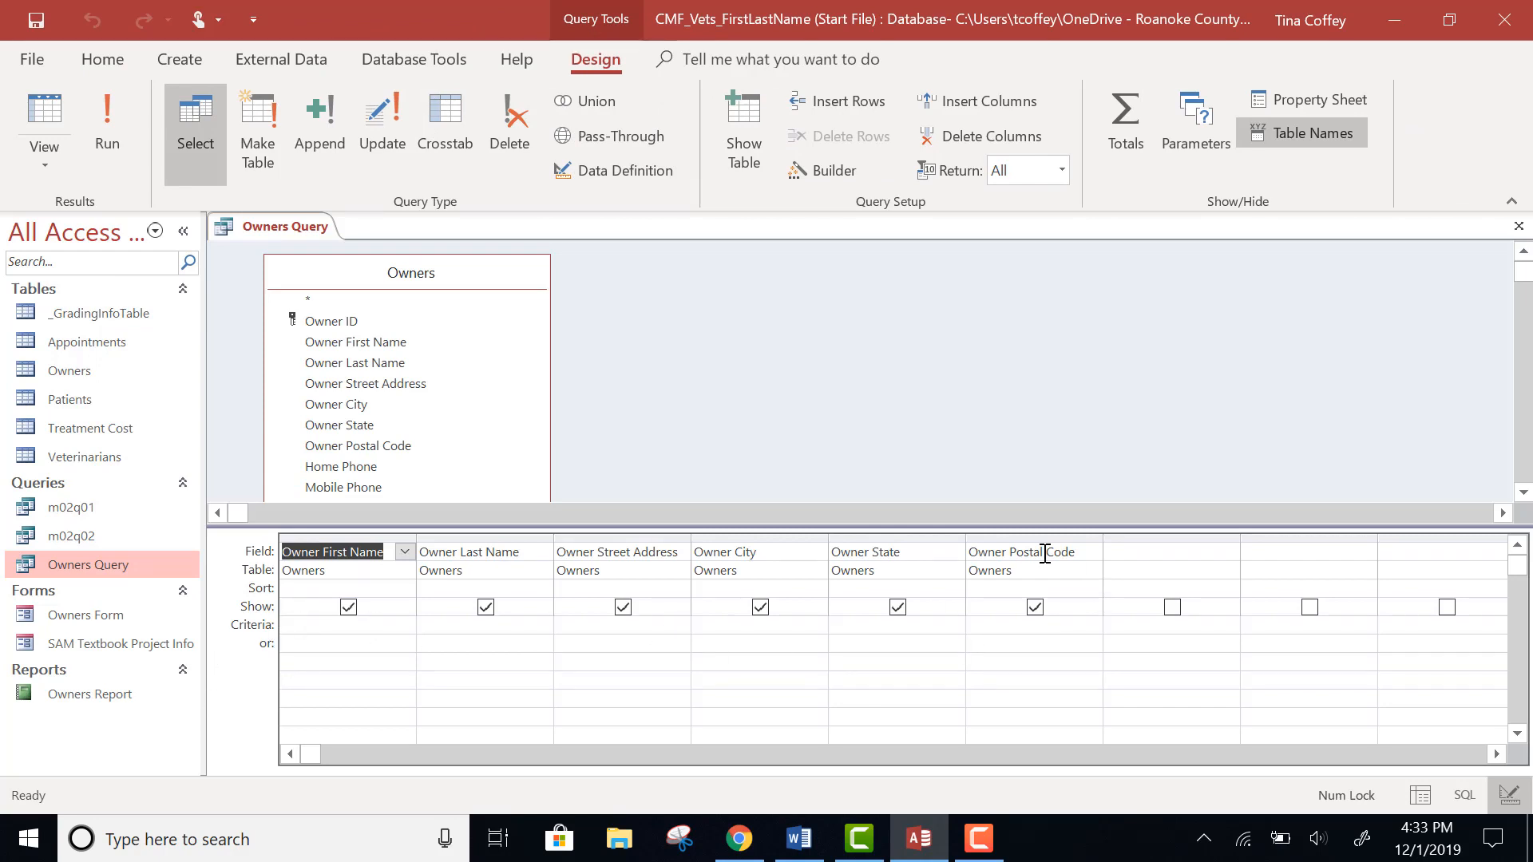
left_click(1008, 629)
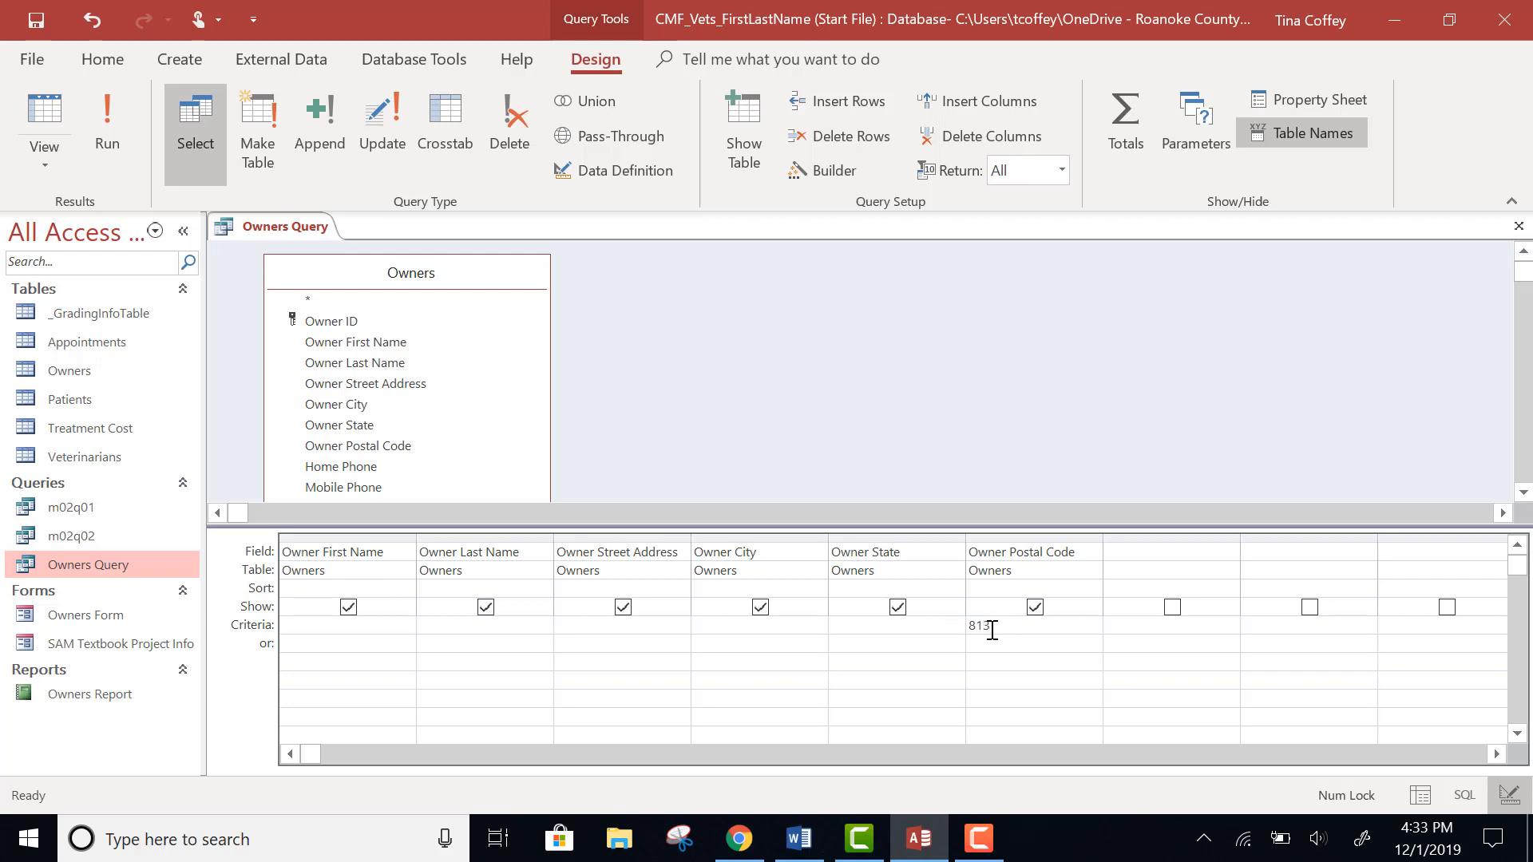
type("813*")
left_click(87, 128)
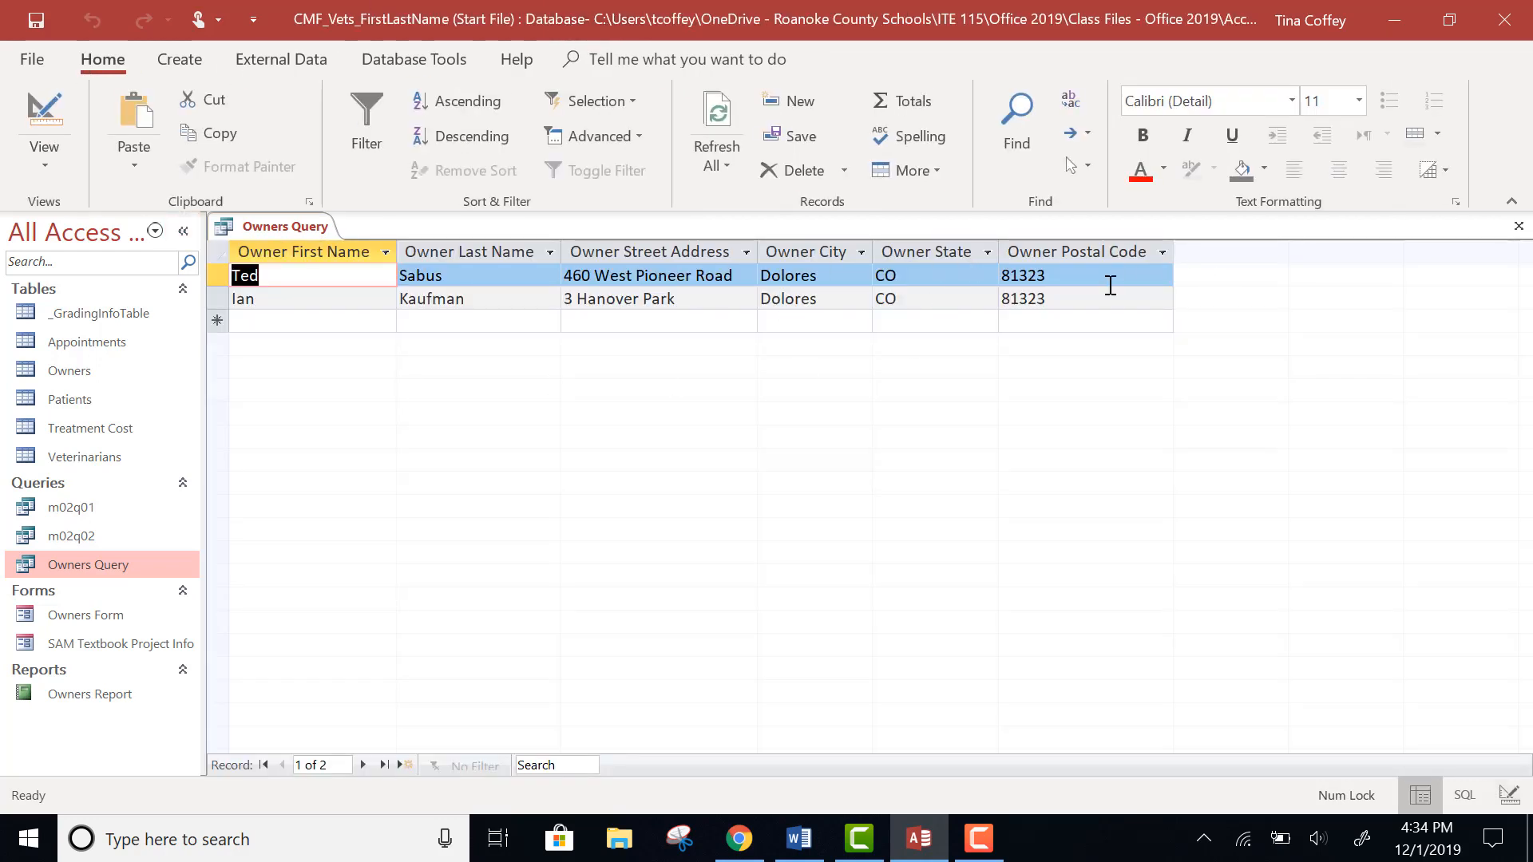
Hide the Owner Postal Code field in the query design, rerun Owners Query and close it without saving the changes.
left_click(49, 159)
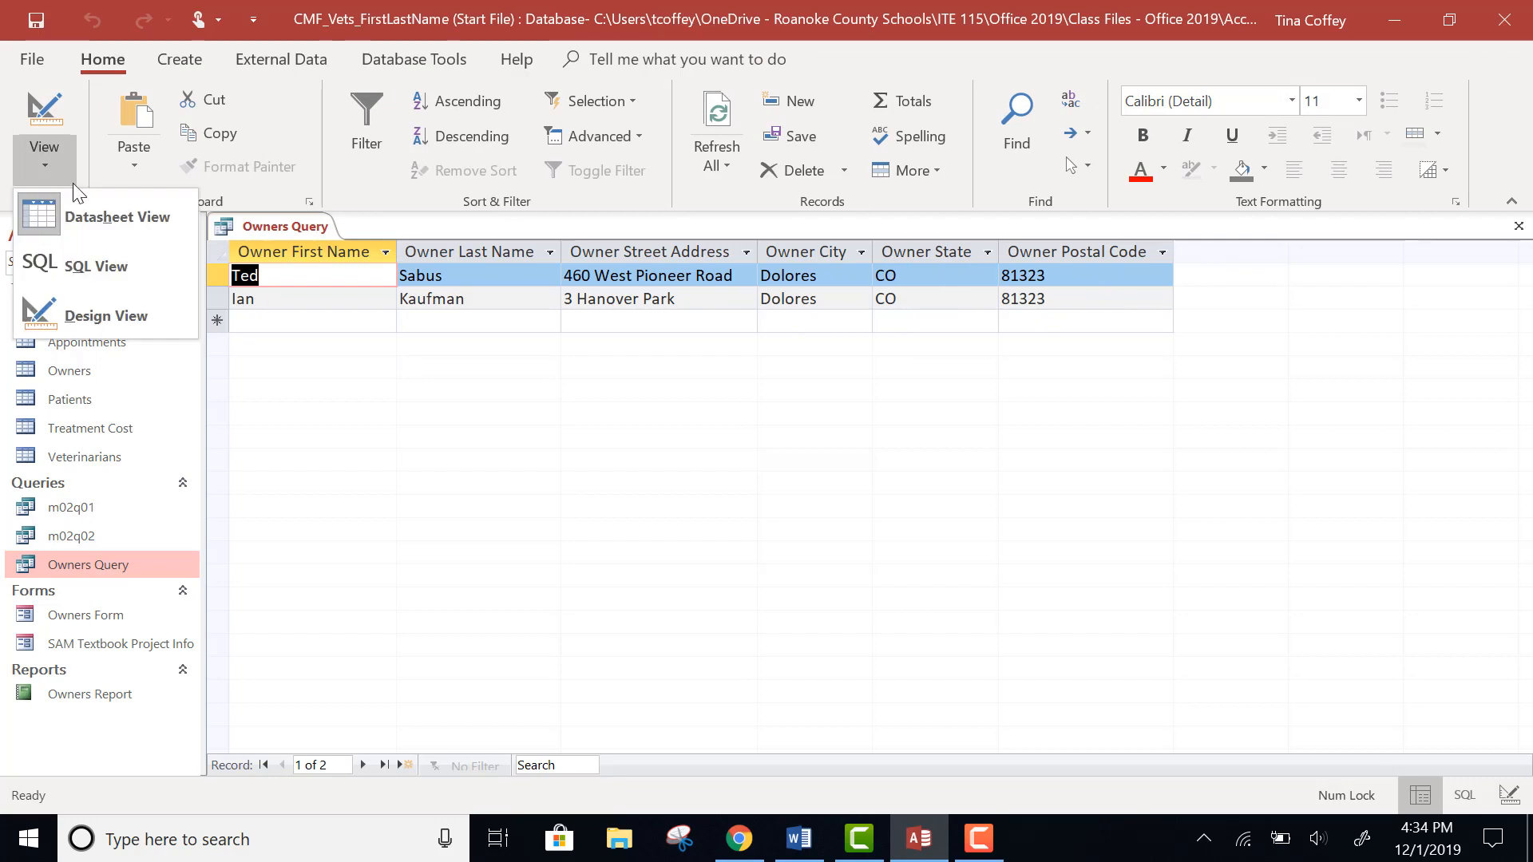
left_click(142, 319)
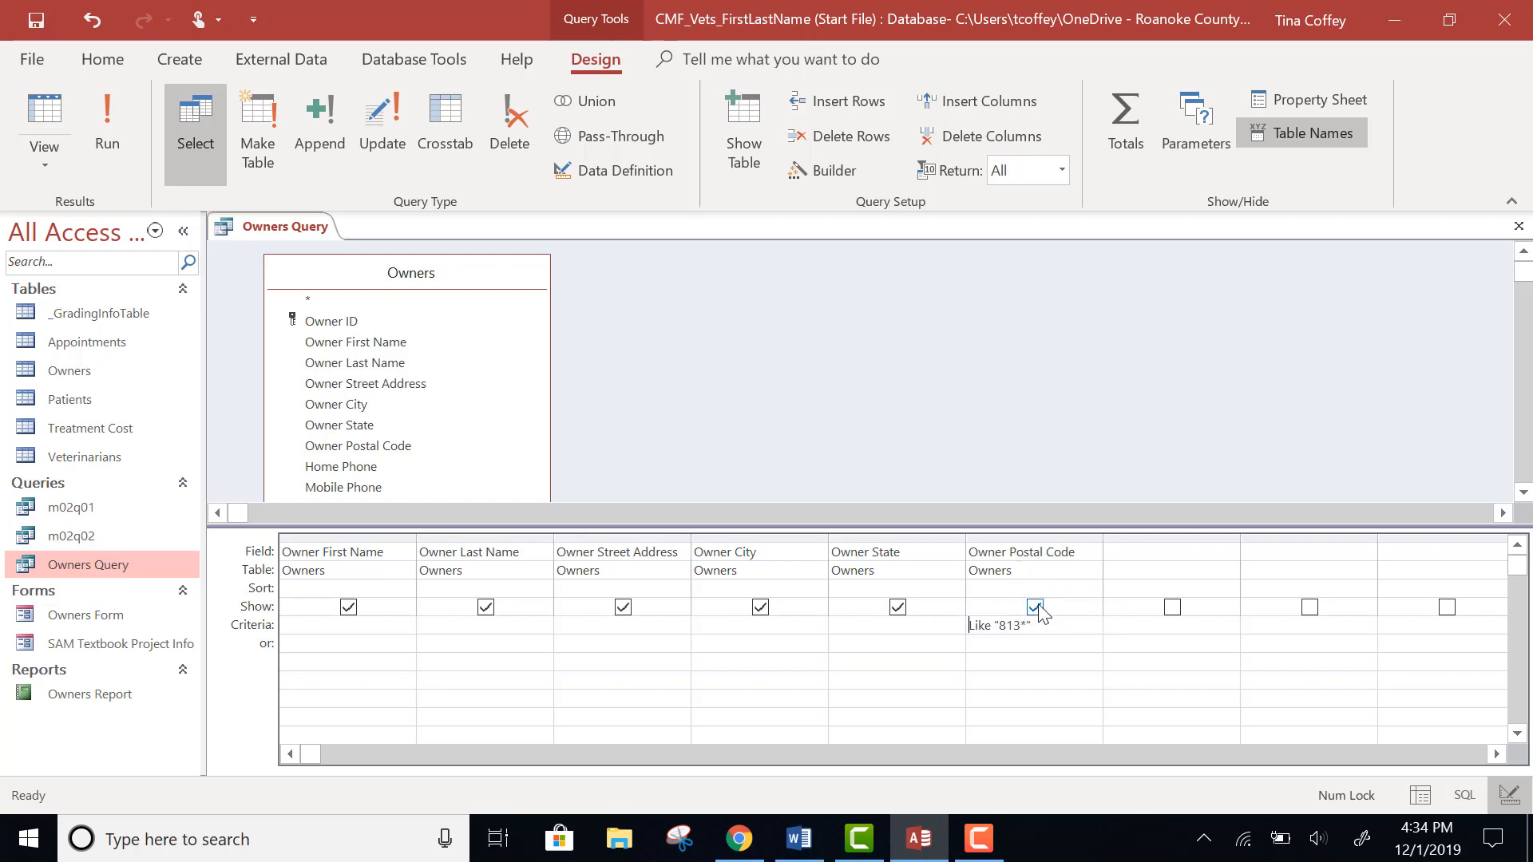
left_click(1035, 608)
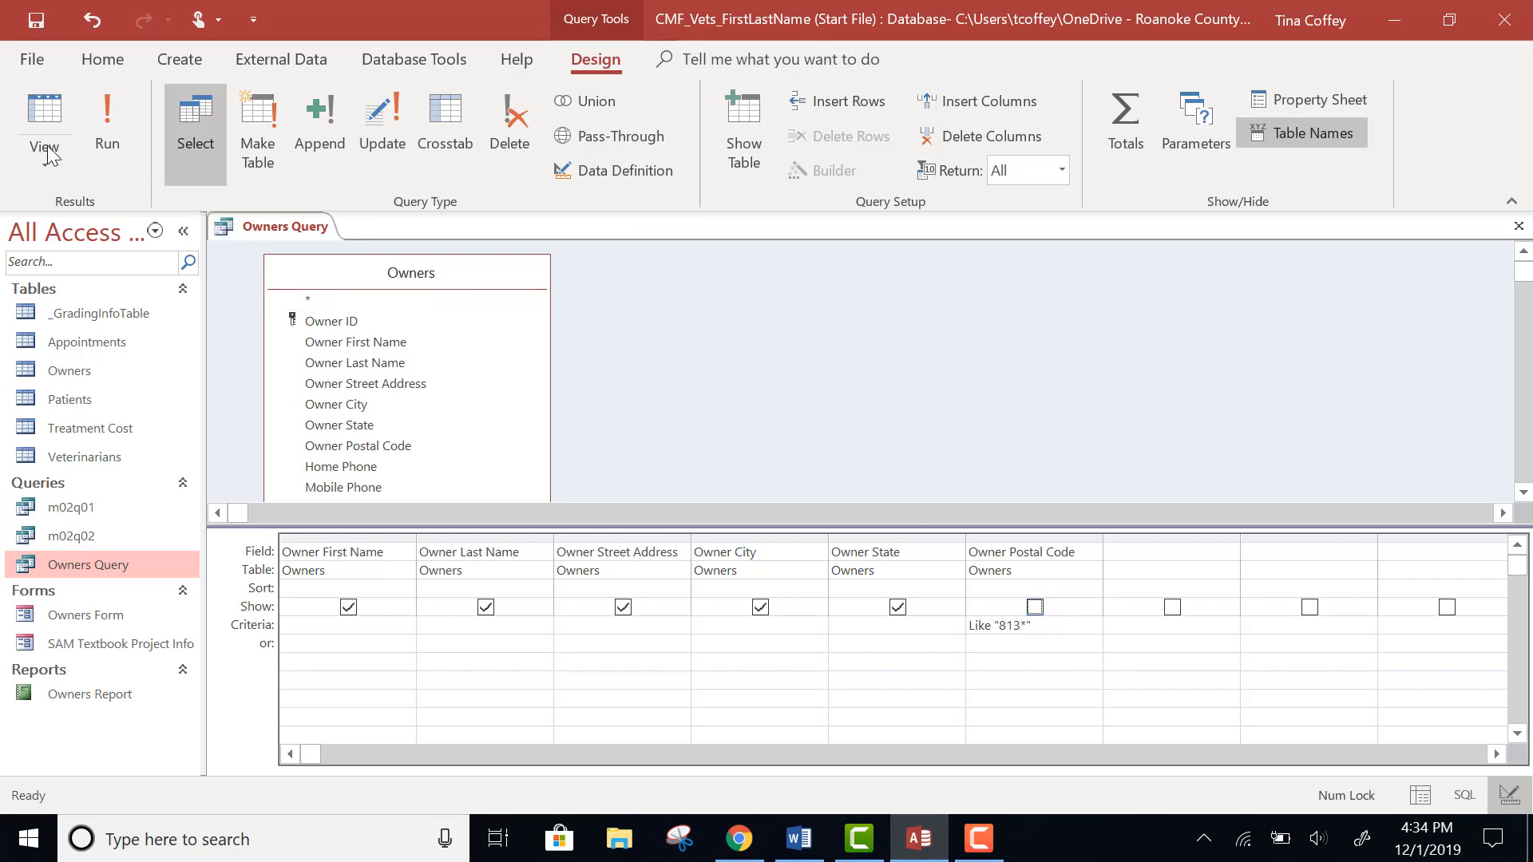
left_click(107, 120)
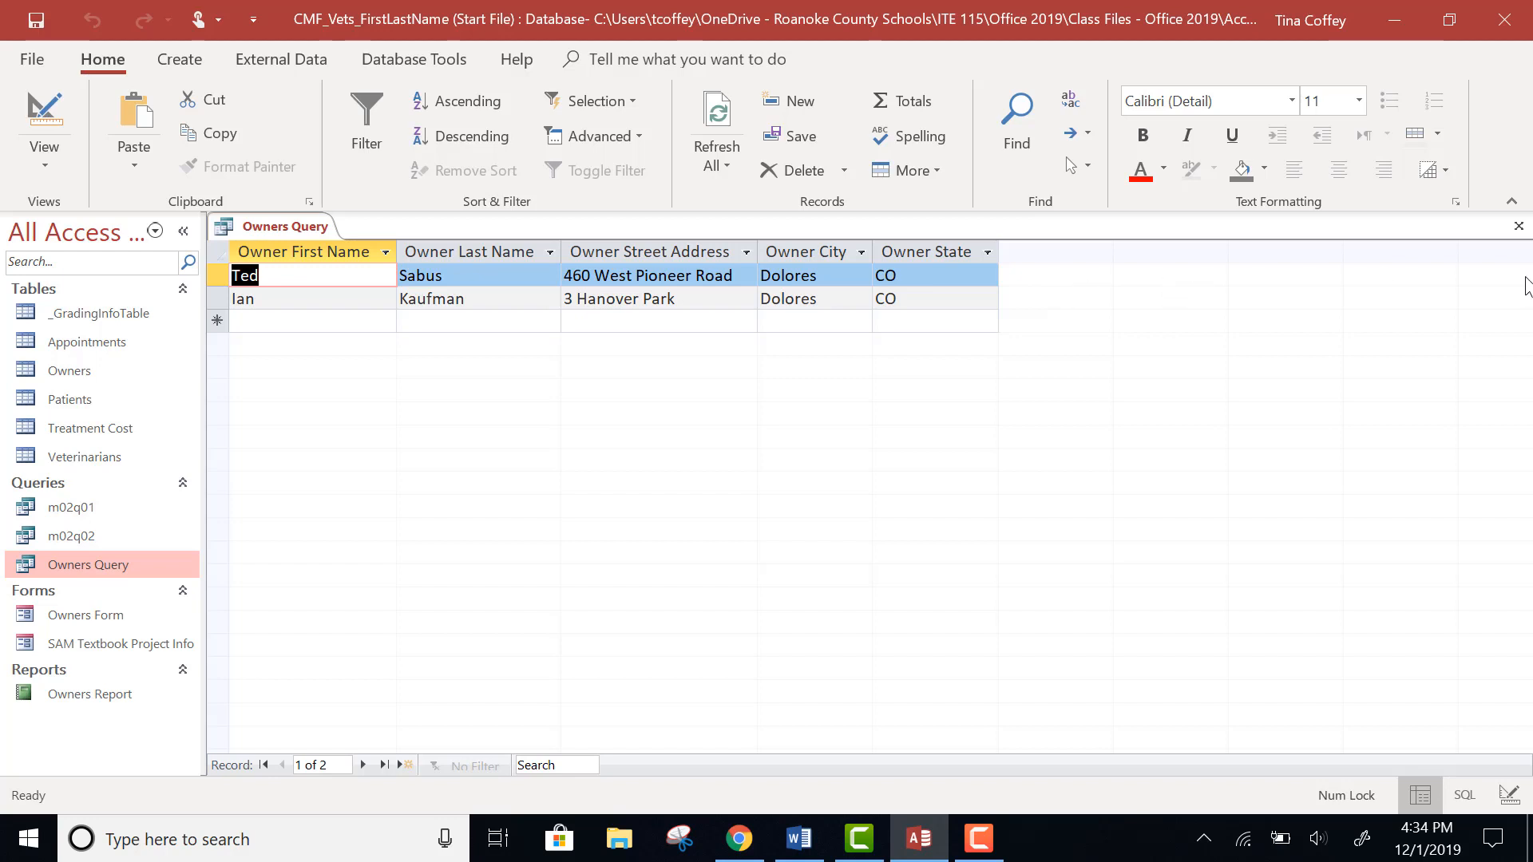
left_click(1518, 226)
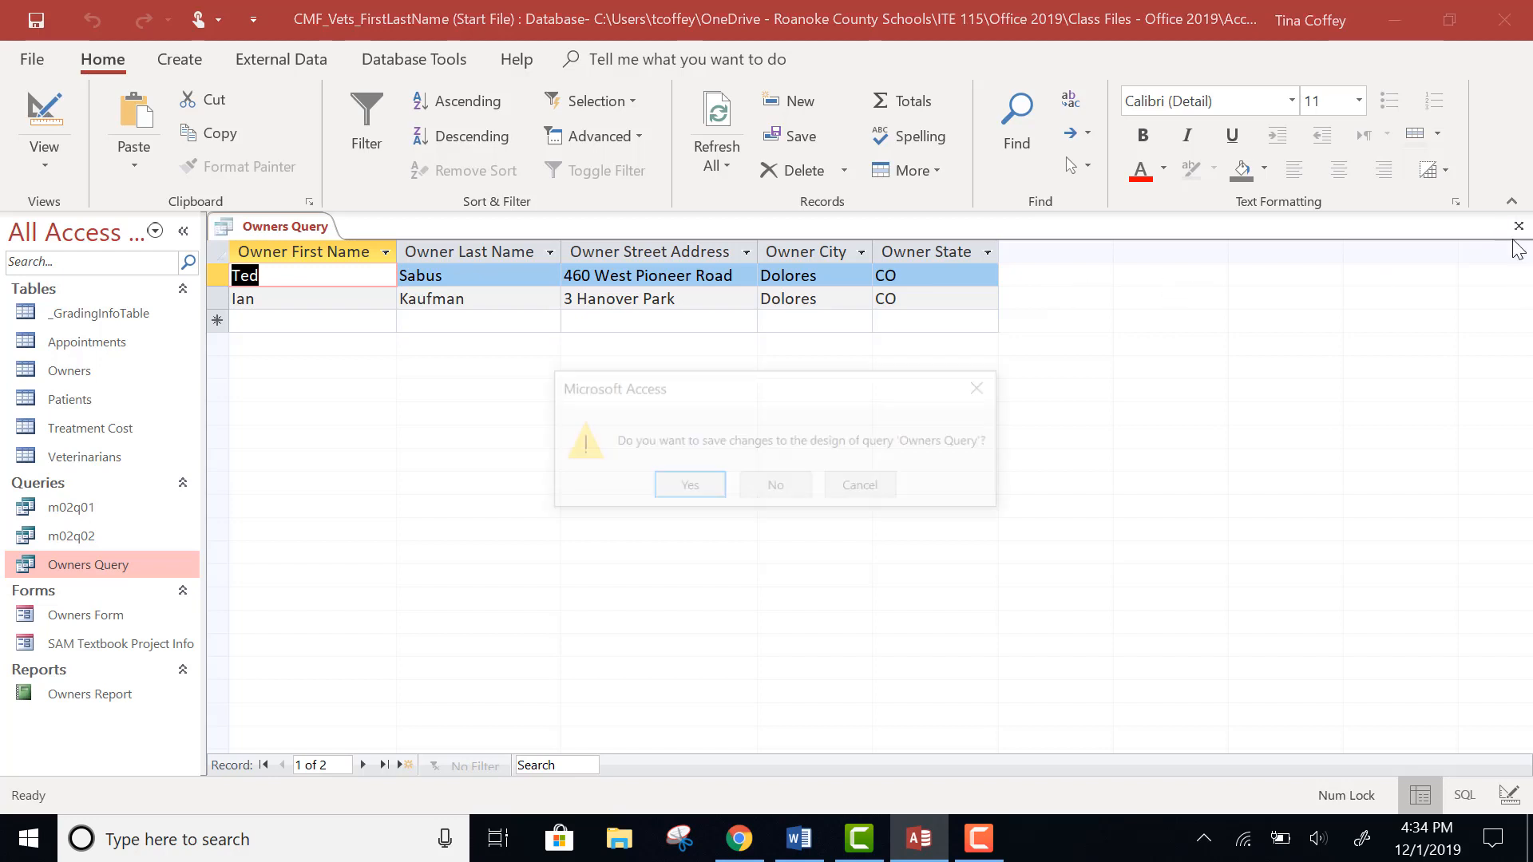
left_click(771, 489)
left_click(978, 839)
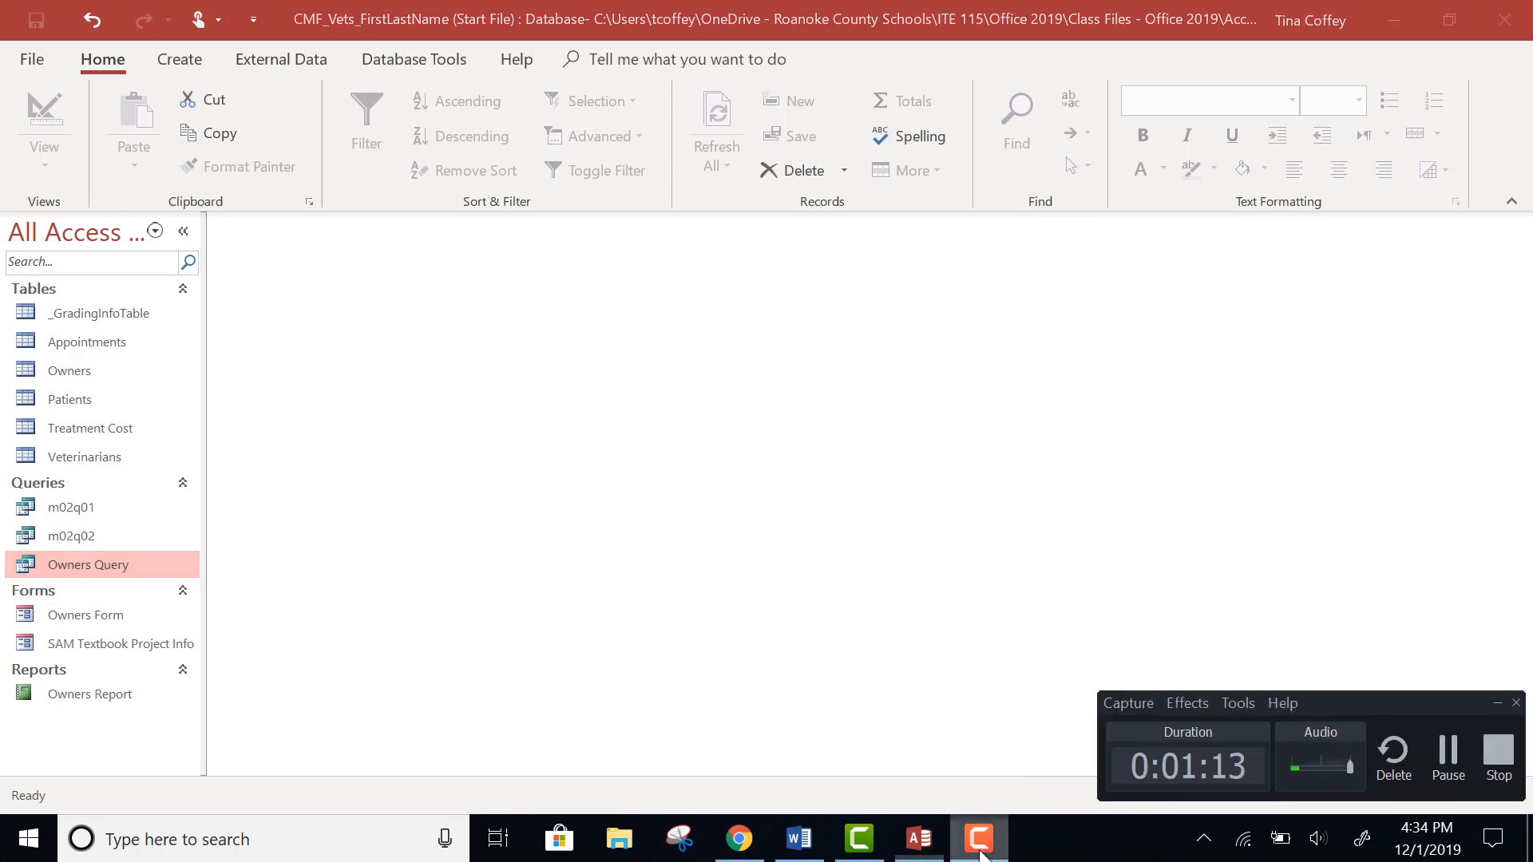